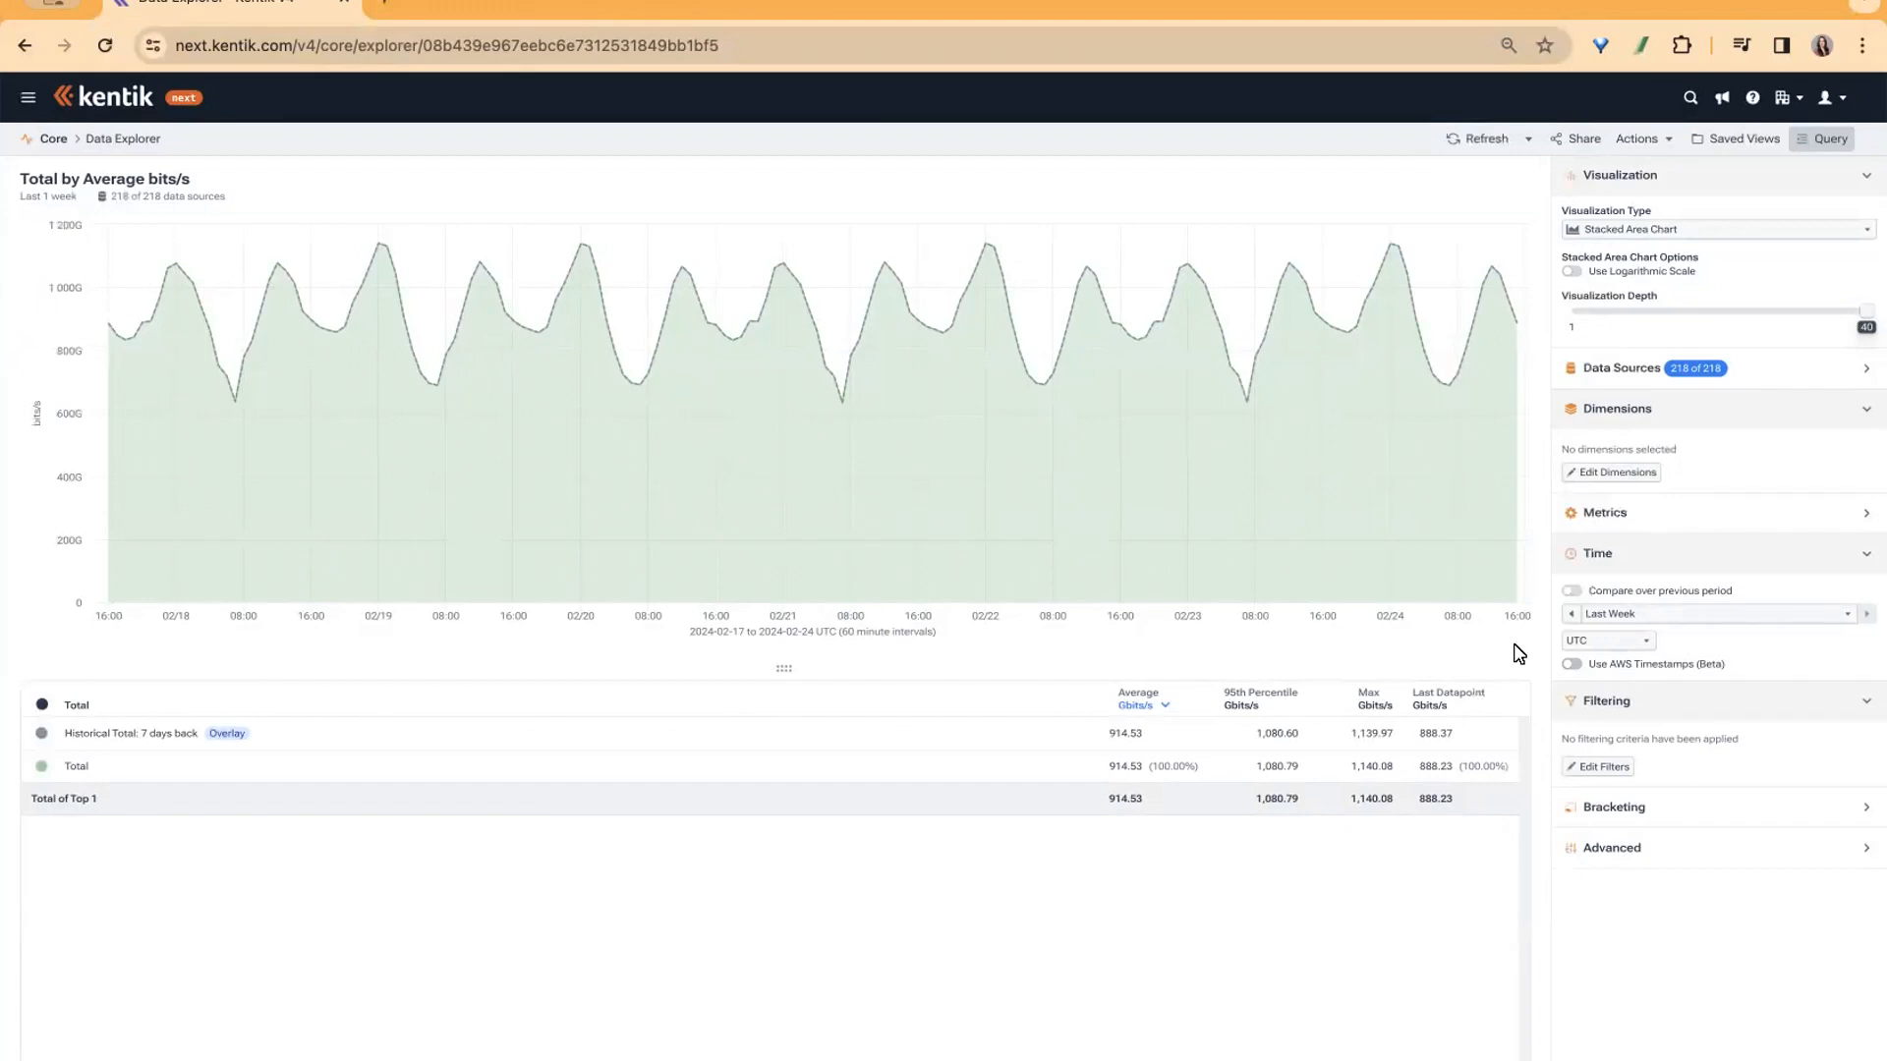
click(27, 102)
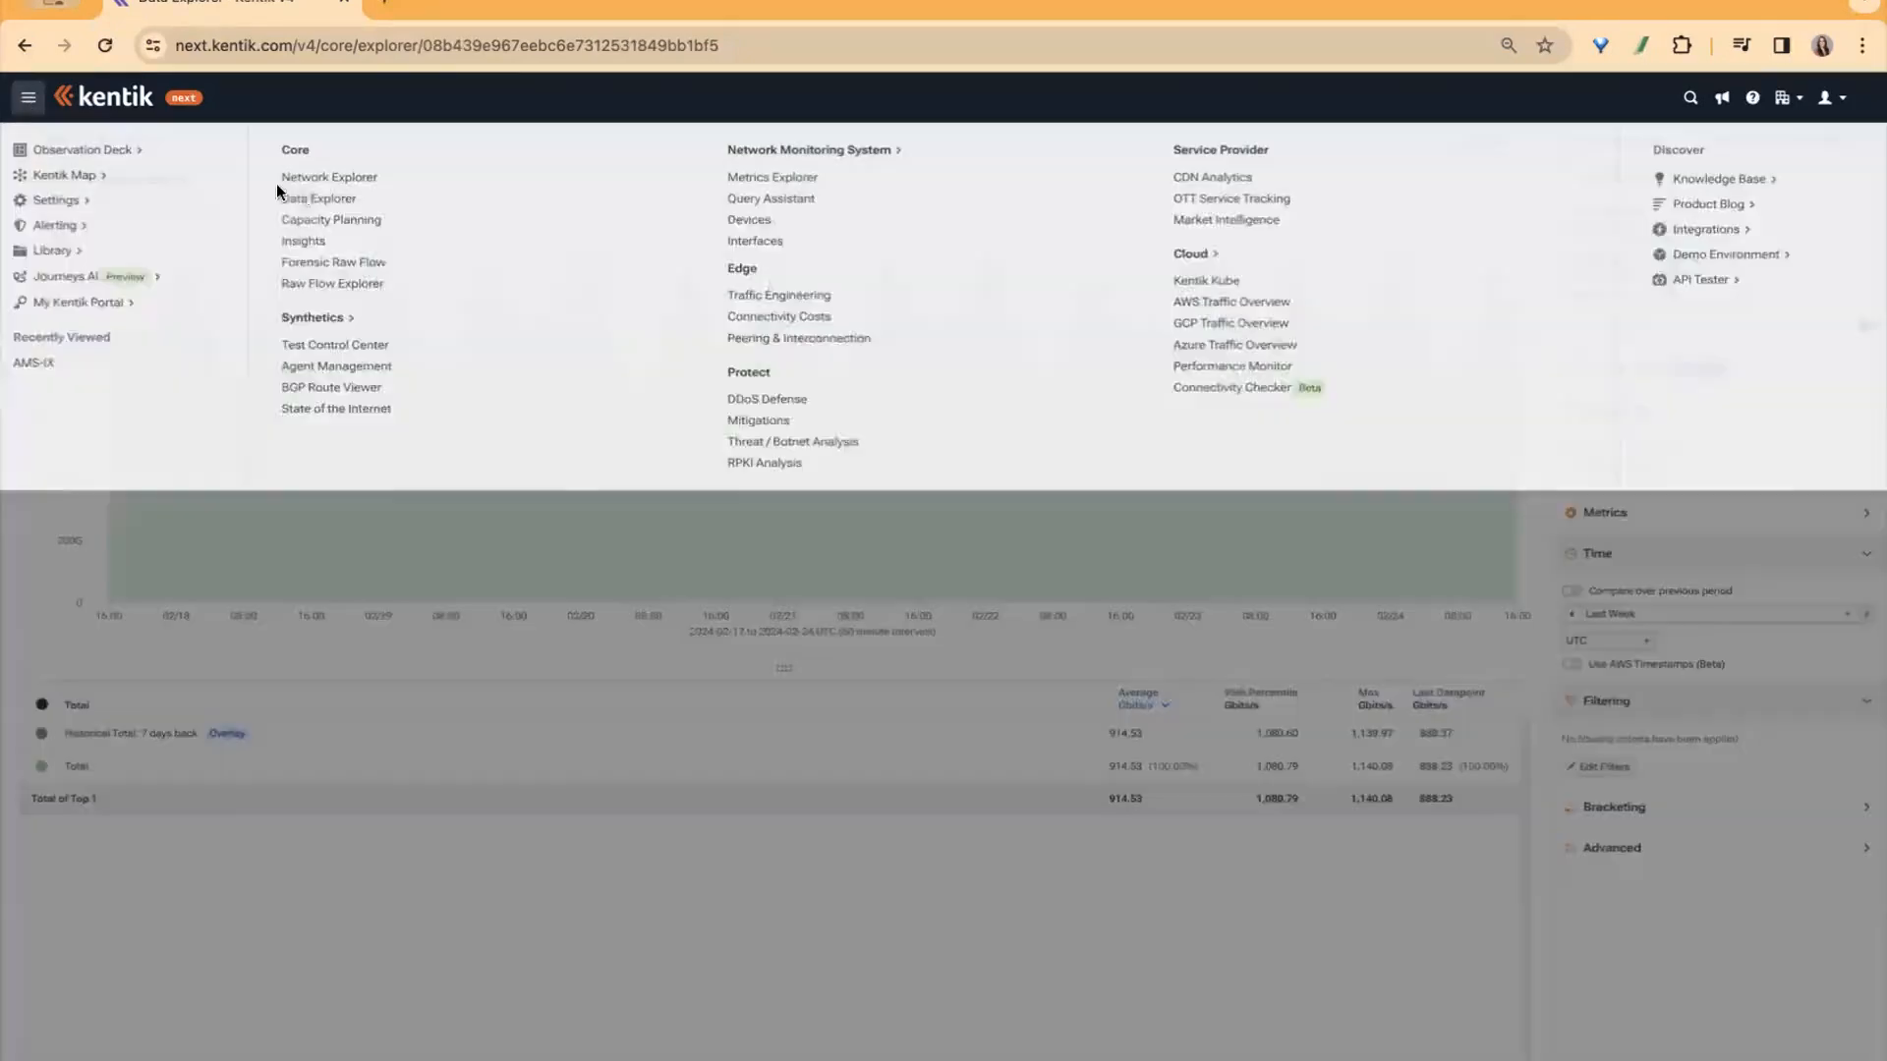
click(594, 933)
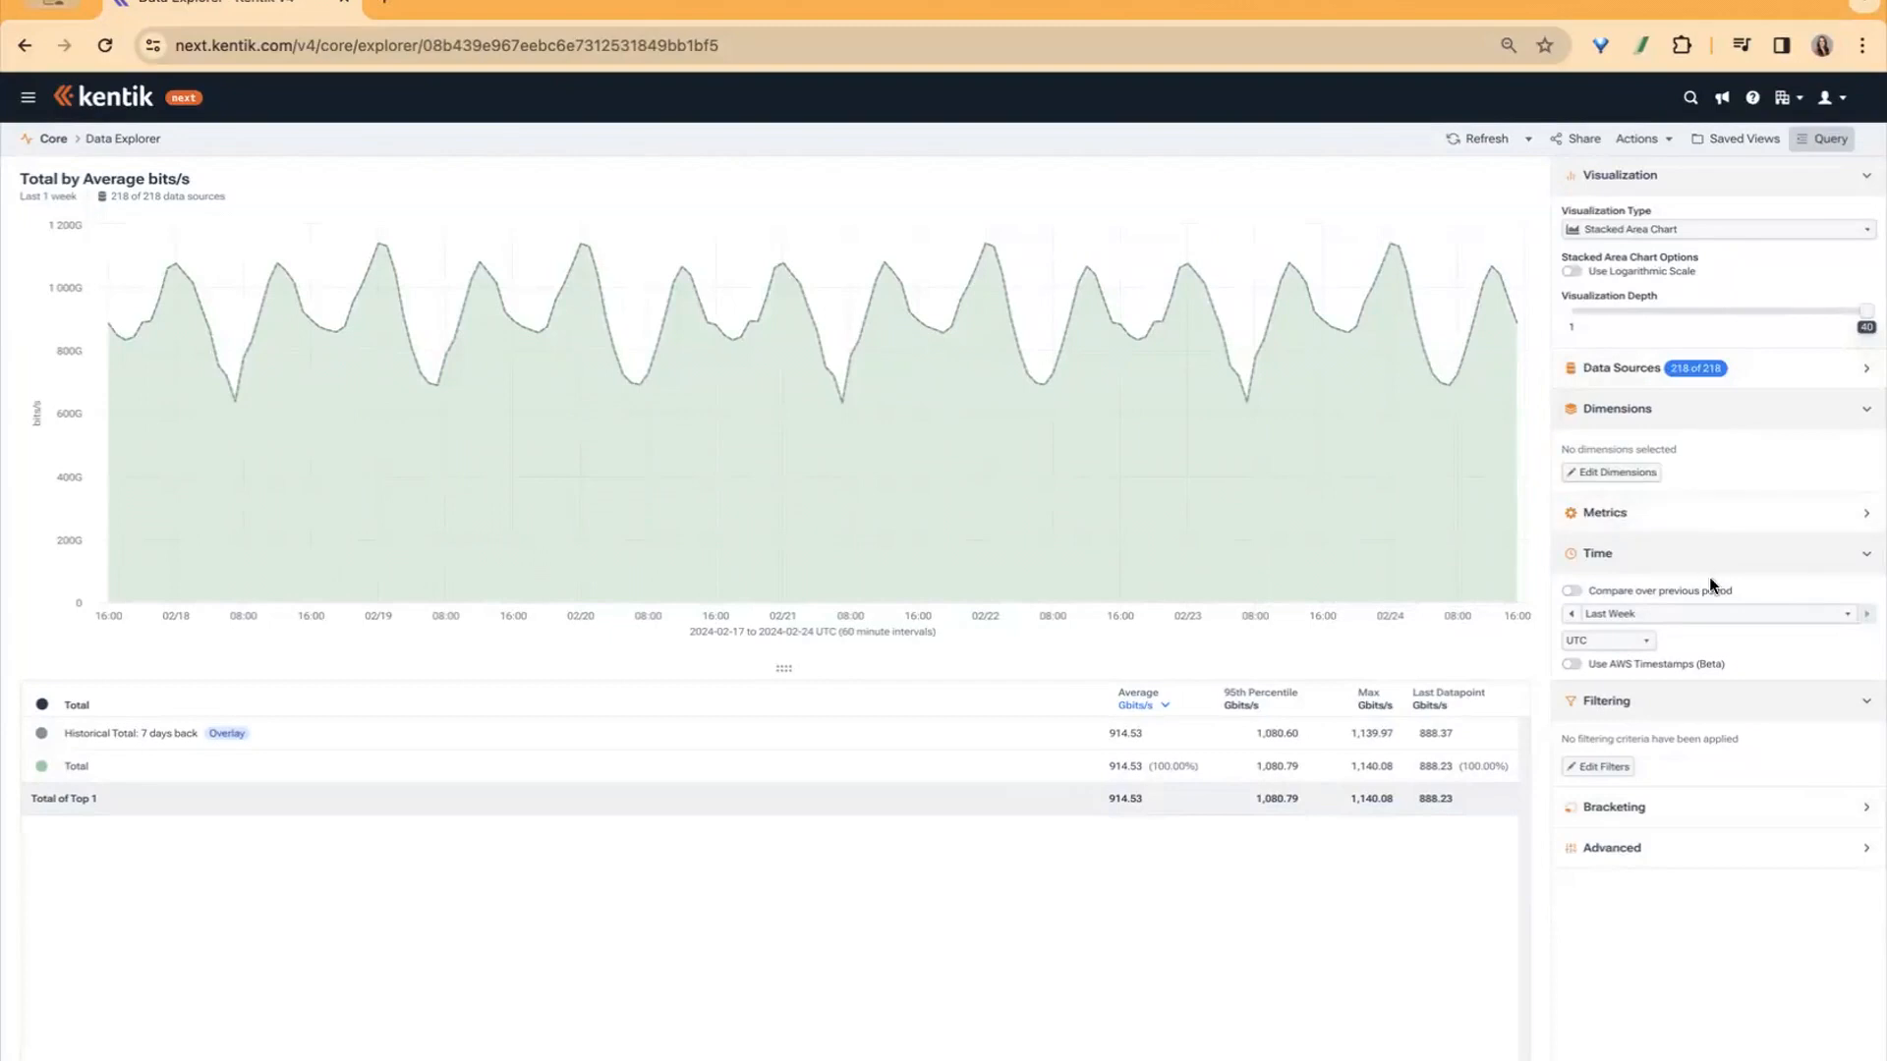
Add an ad hoc filter to the query that includes traffic where Source Network Boundary equals External.
click(1614, 775)
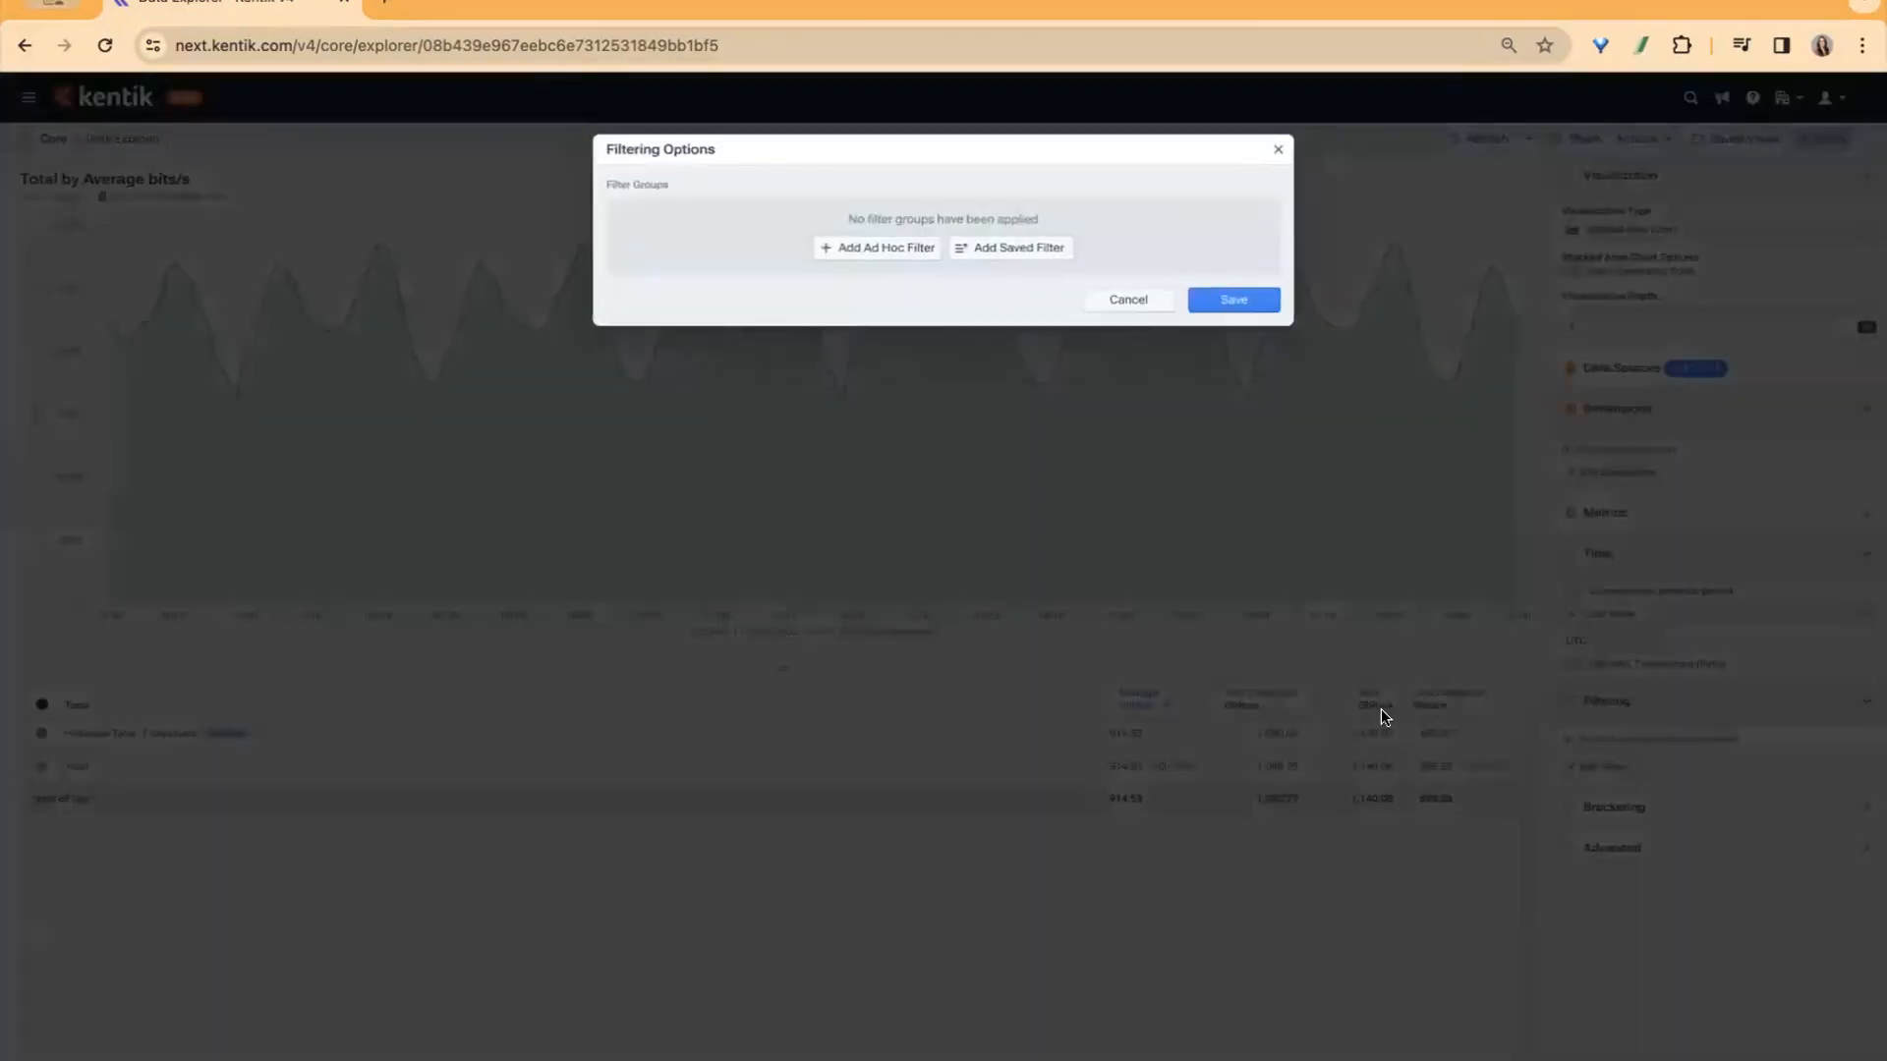
click(864, 247)
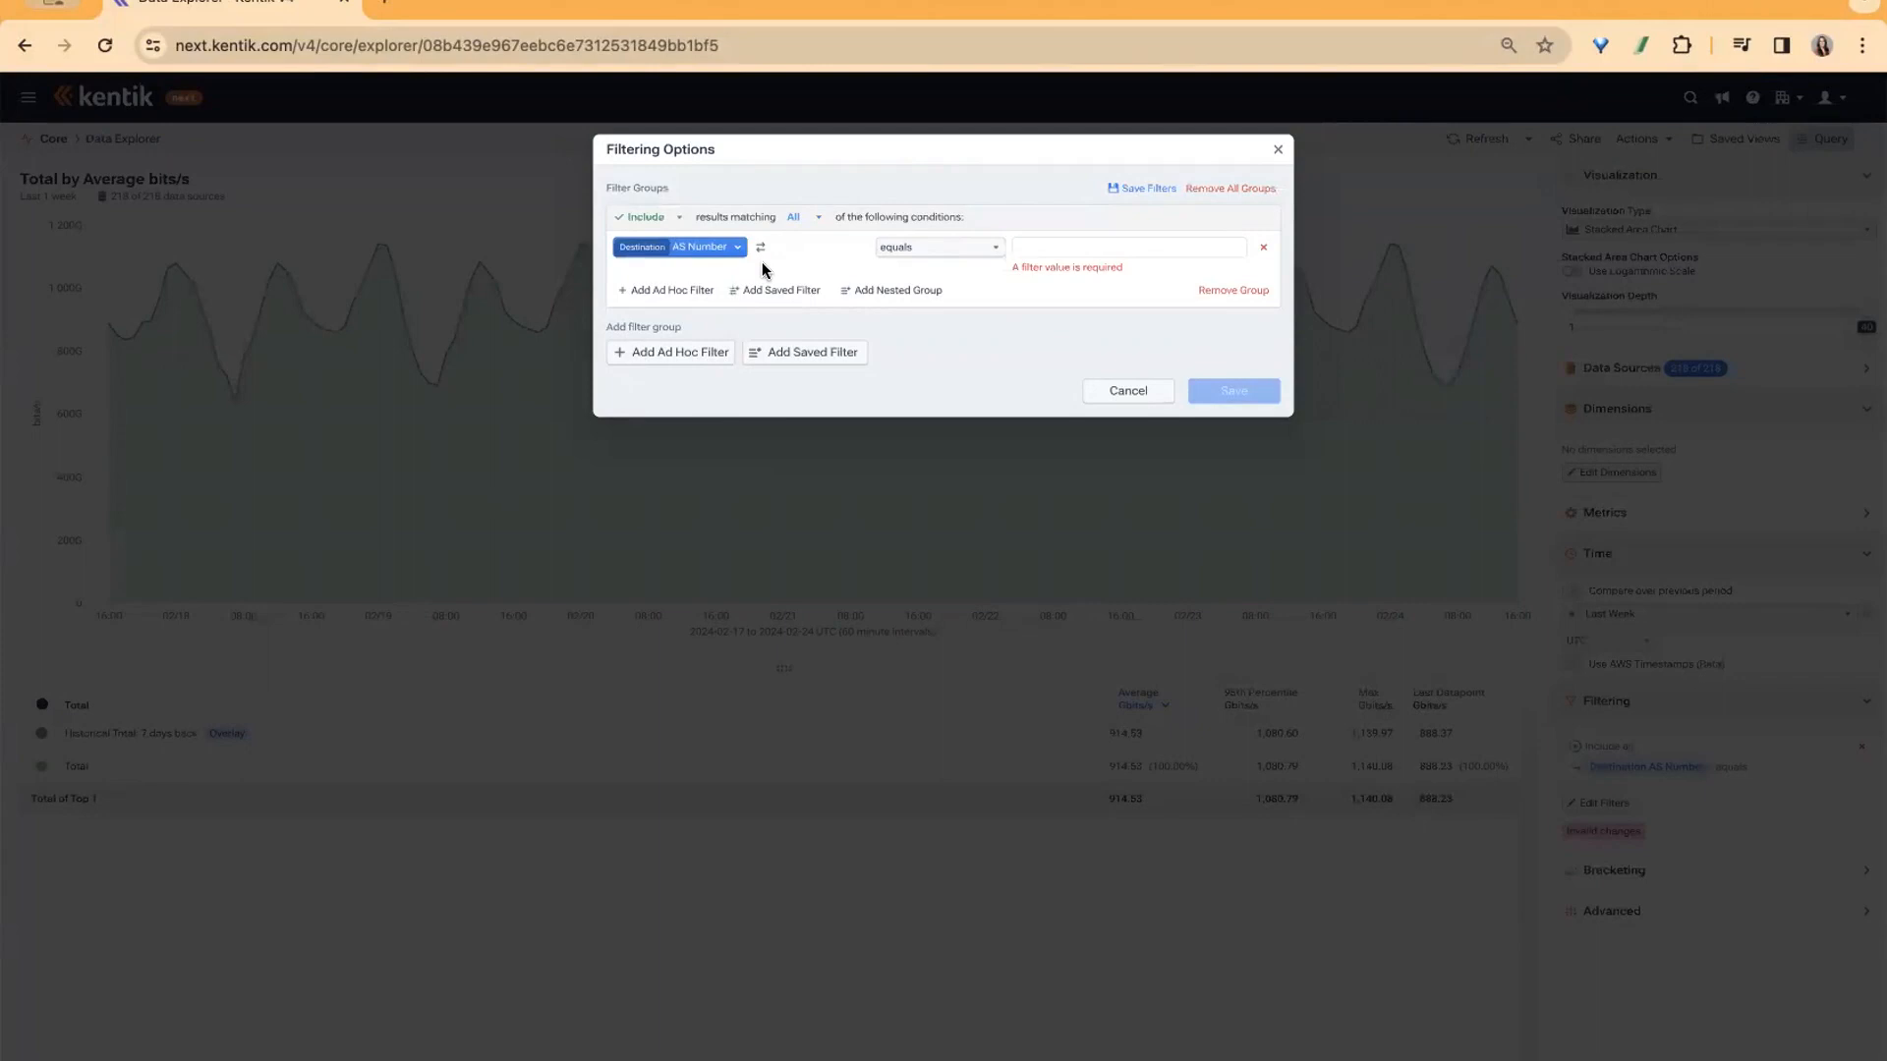
click(713, 255)
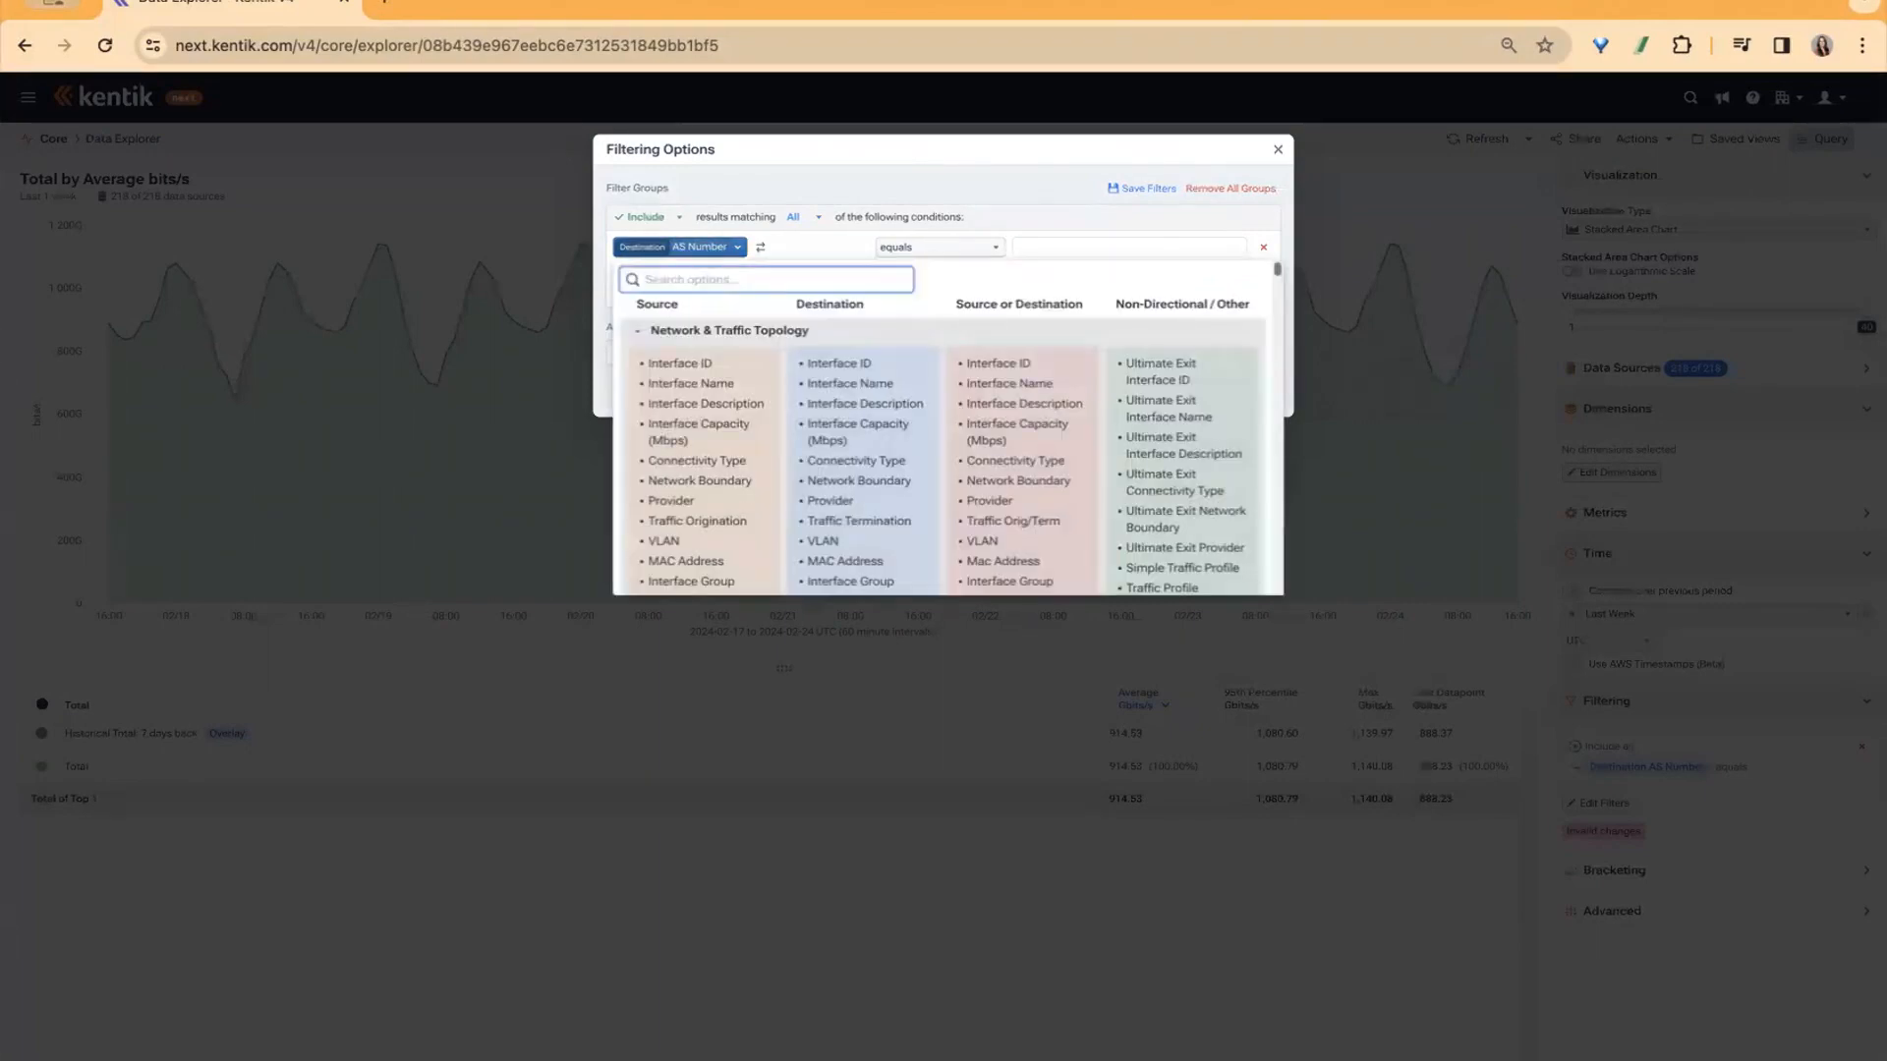
text(bound)
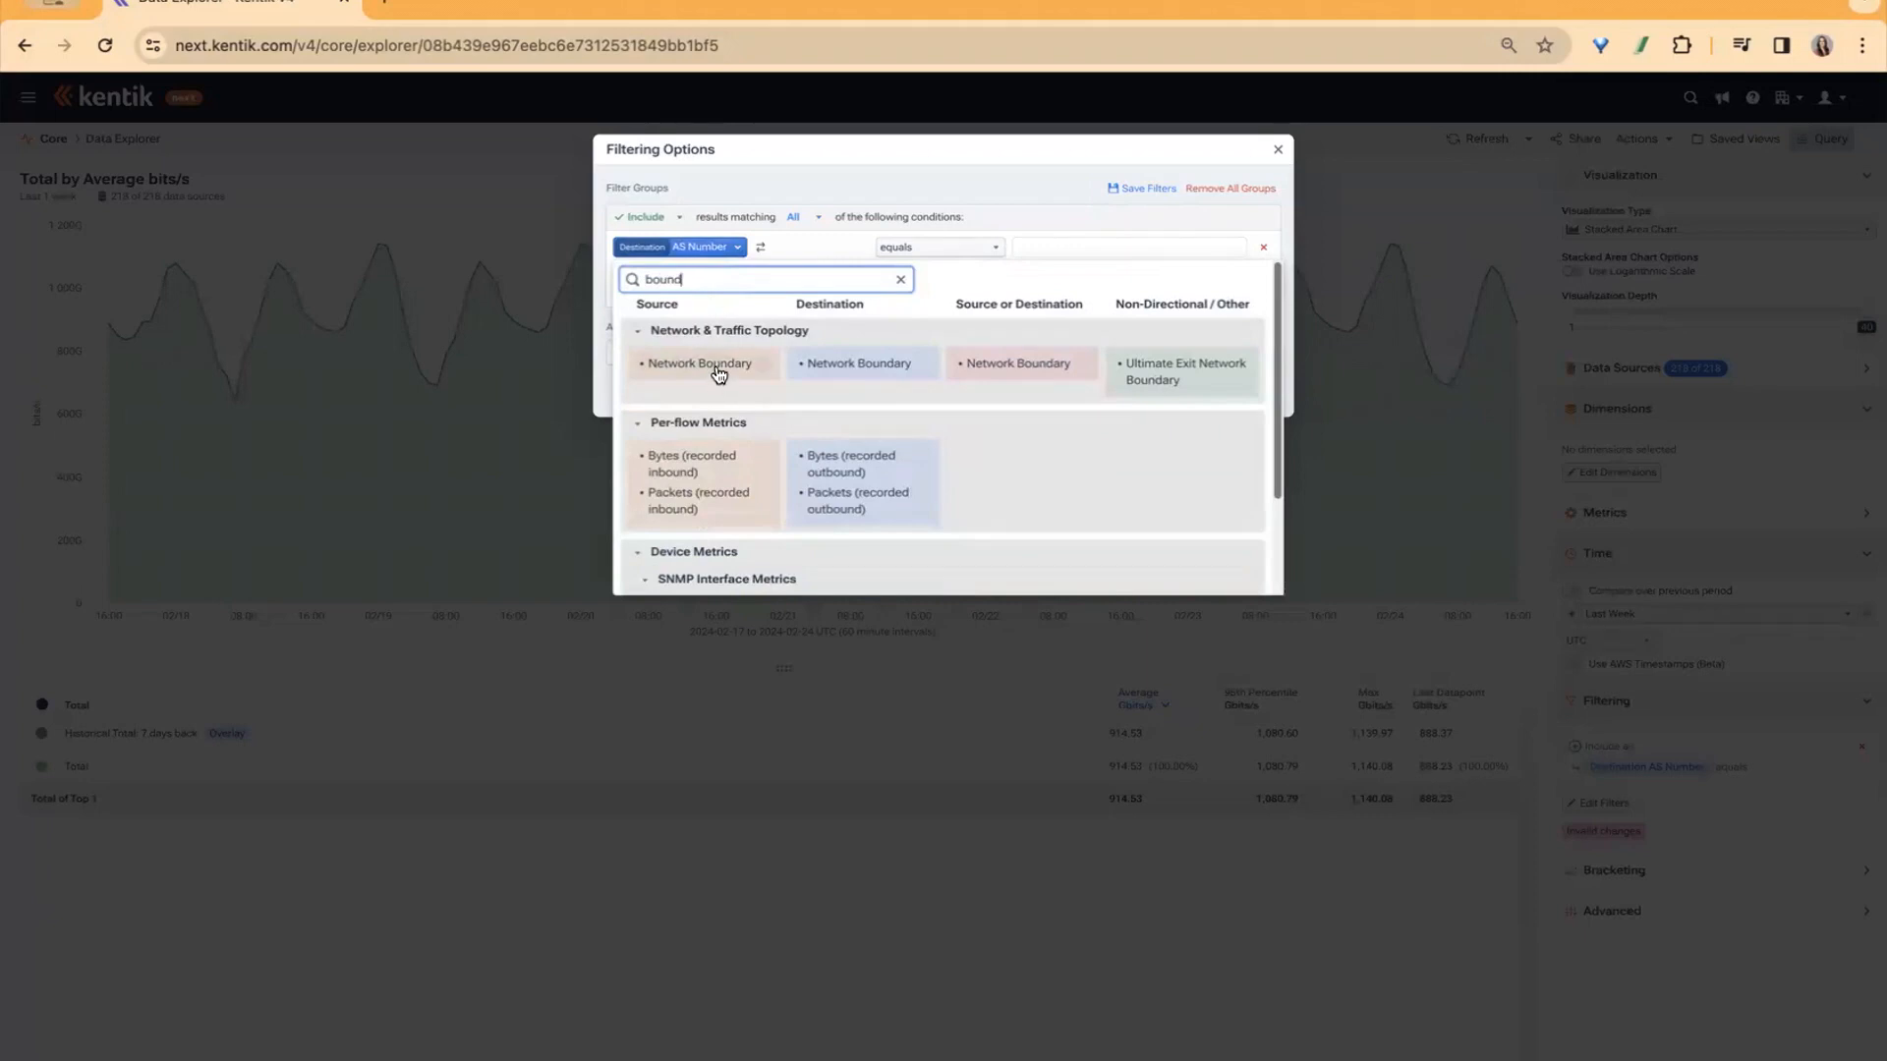
click(719, 371)
click(1037, 250)
click(1050, 307)
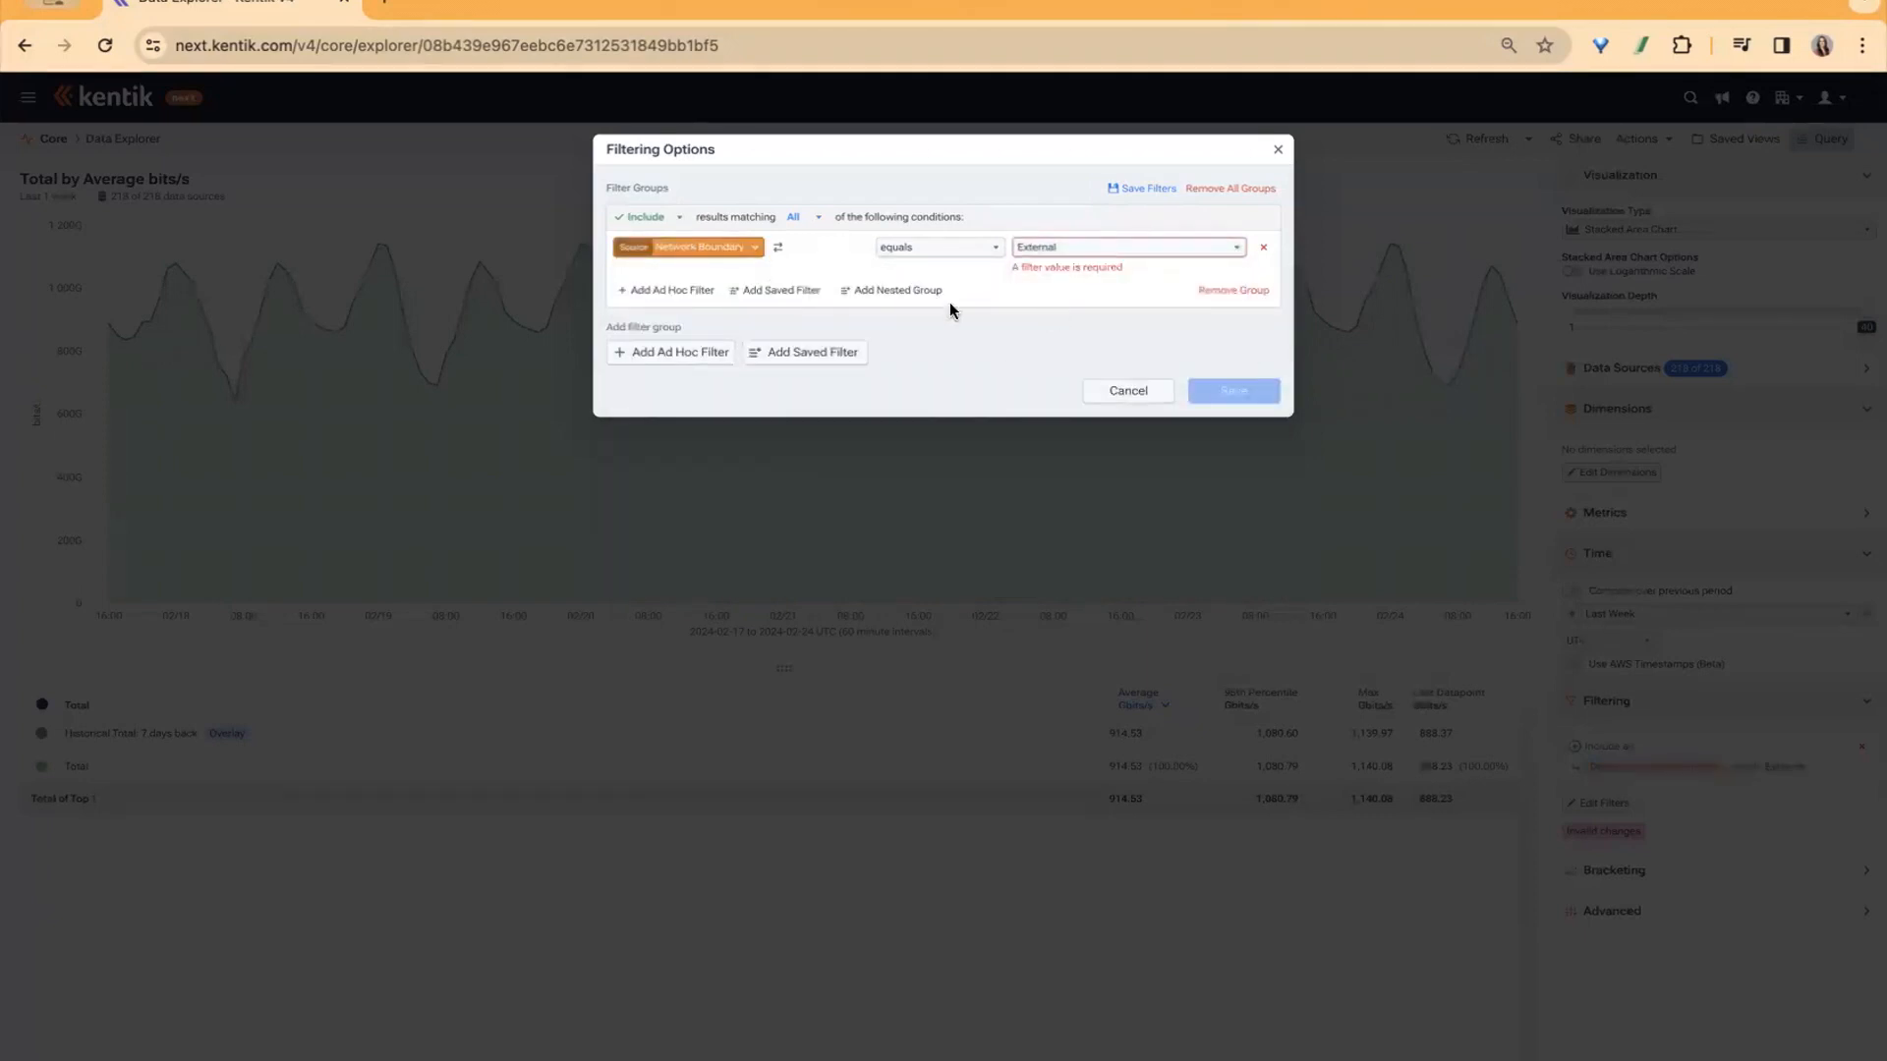
Add a second condition to the filter group: Source Connectivity Type equals Transit.
click(669, 275)
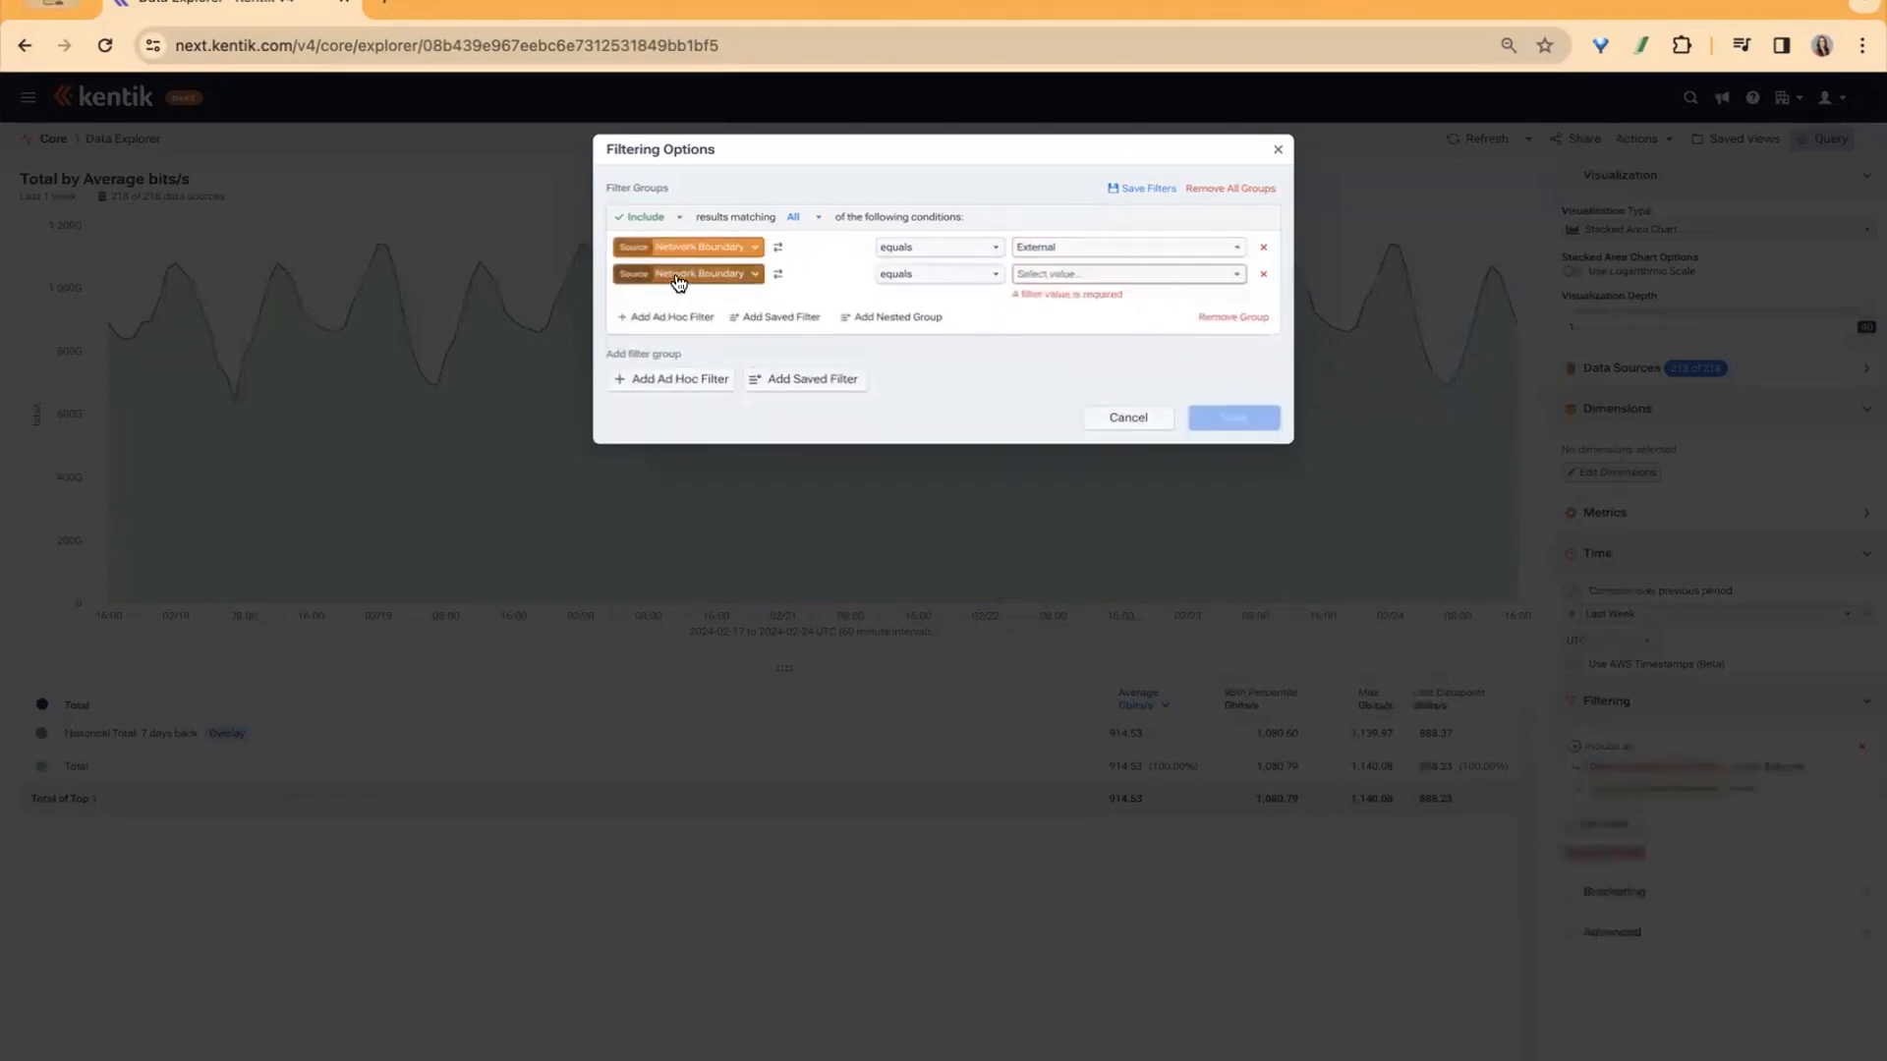
click(688, 274)
text(donnec)
click(694, 400)
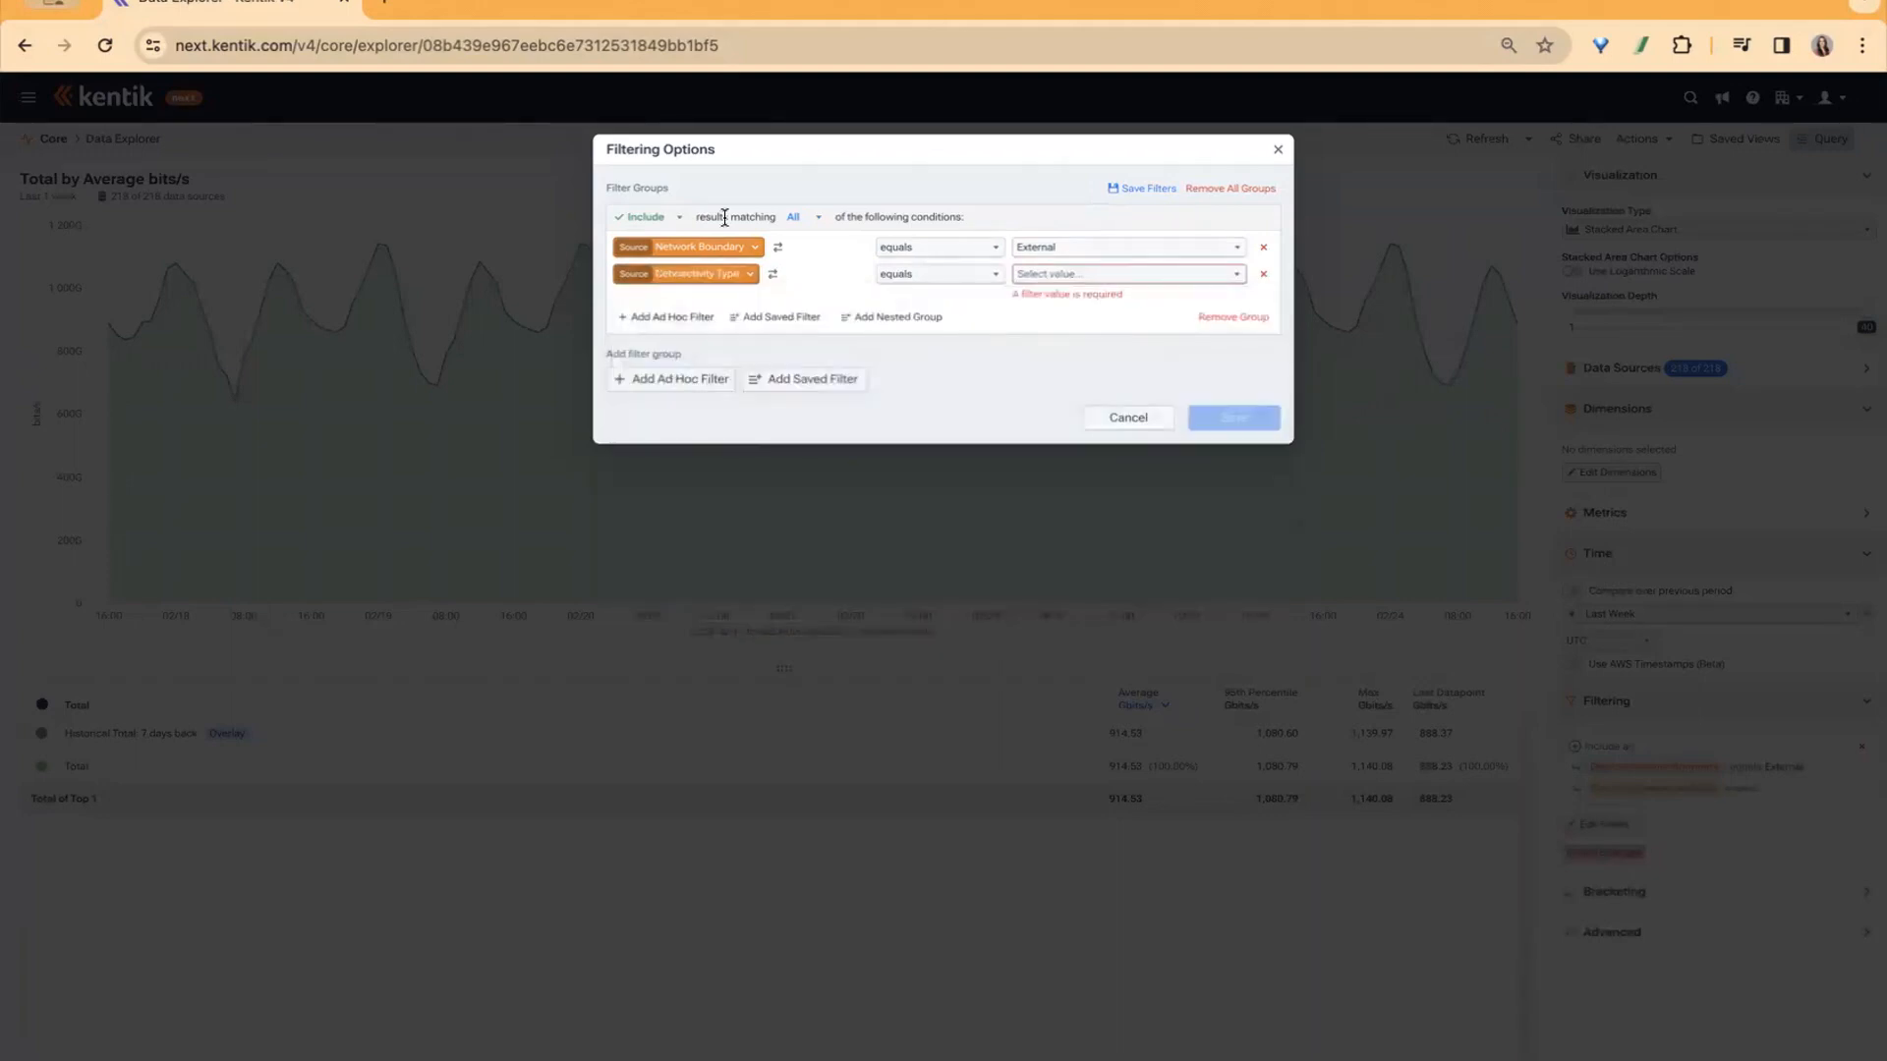
click(1042, 279)
text(tra)
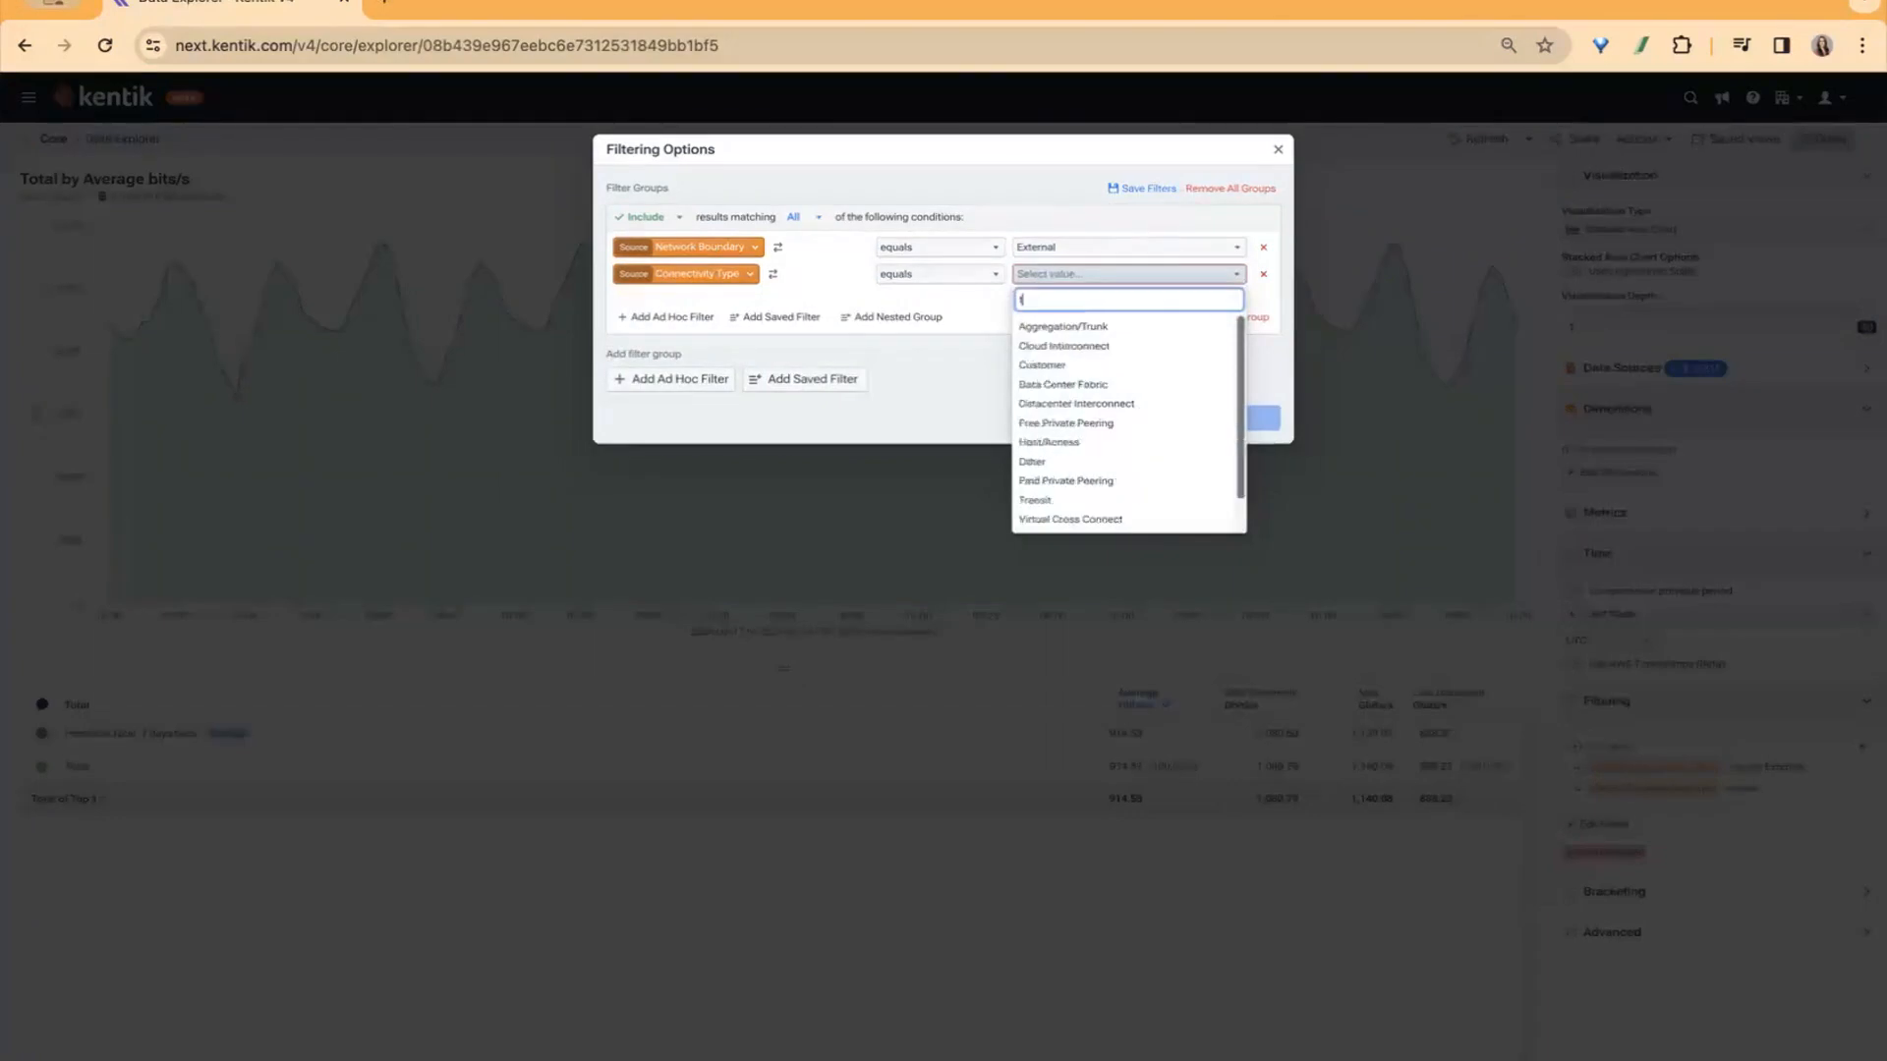
click(1041, 327)
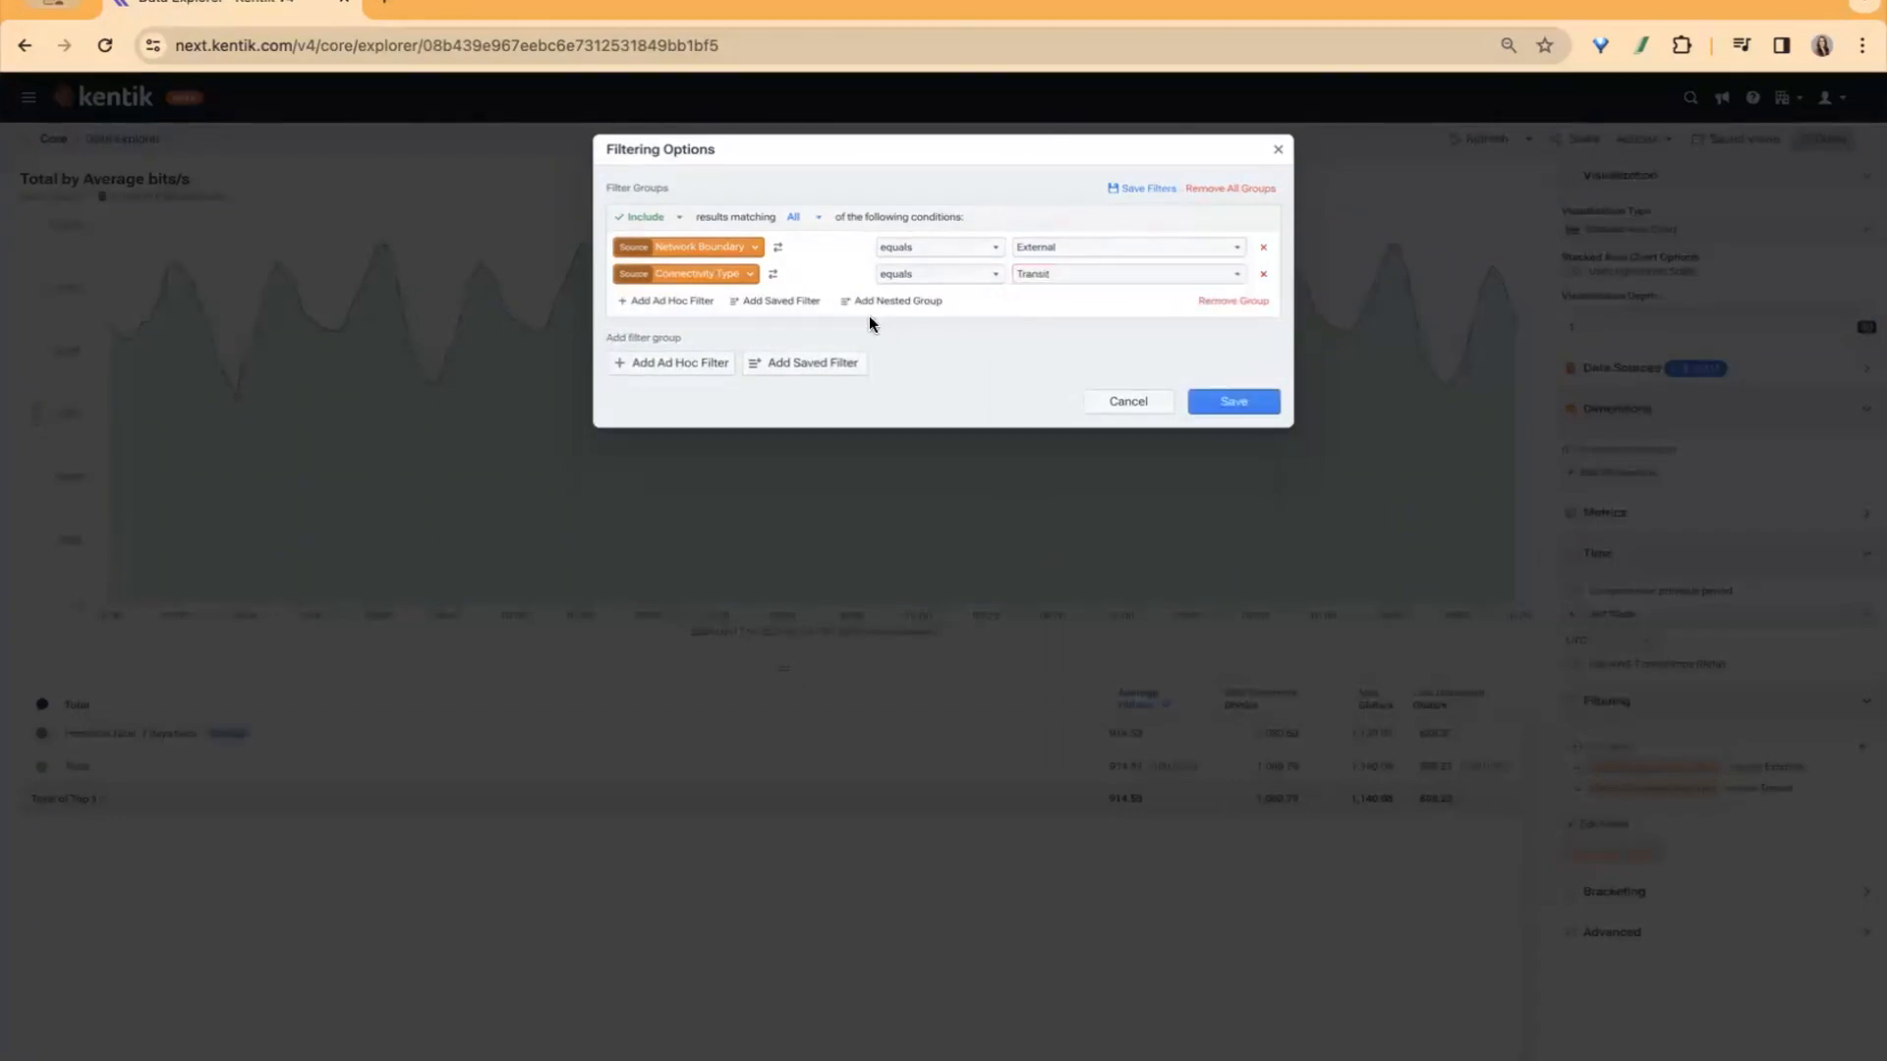
Add a third condition to the filter group: Source ASN is member of IX equals AMS-IX.
click(676, 302)
click(685, 306)
text(peer)
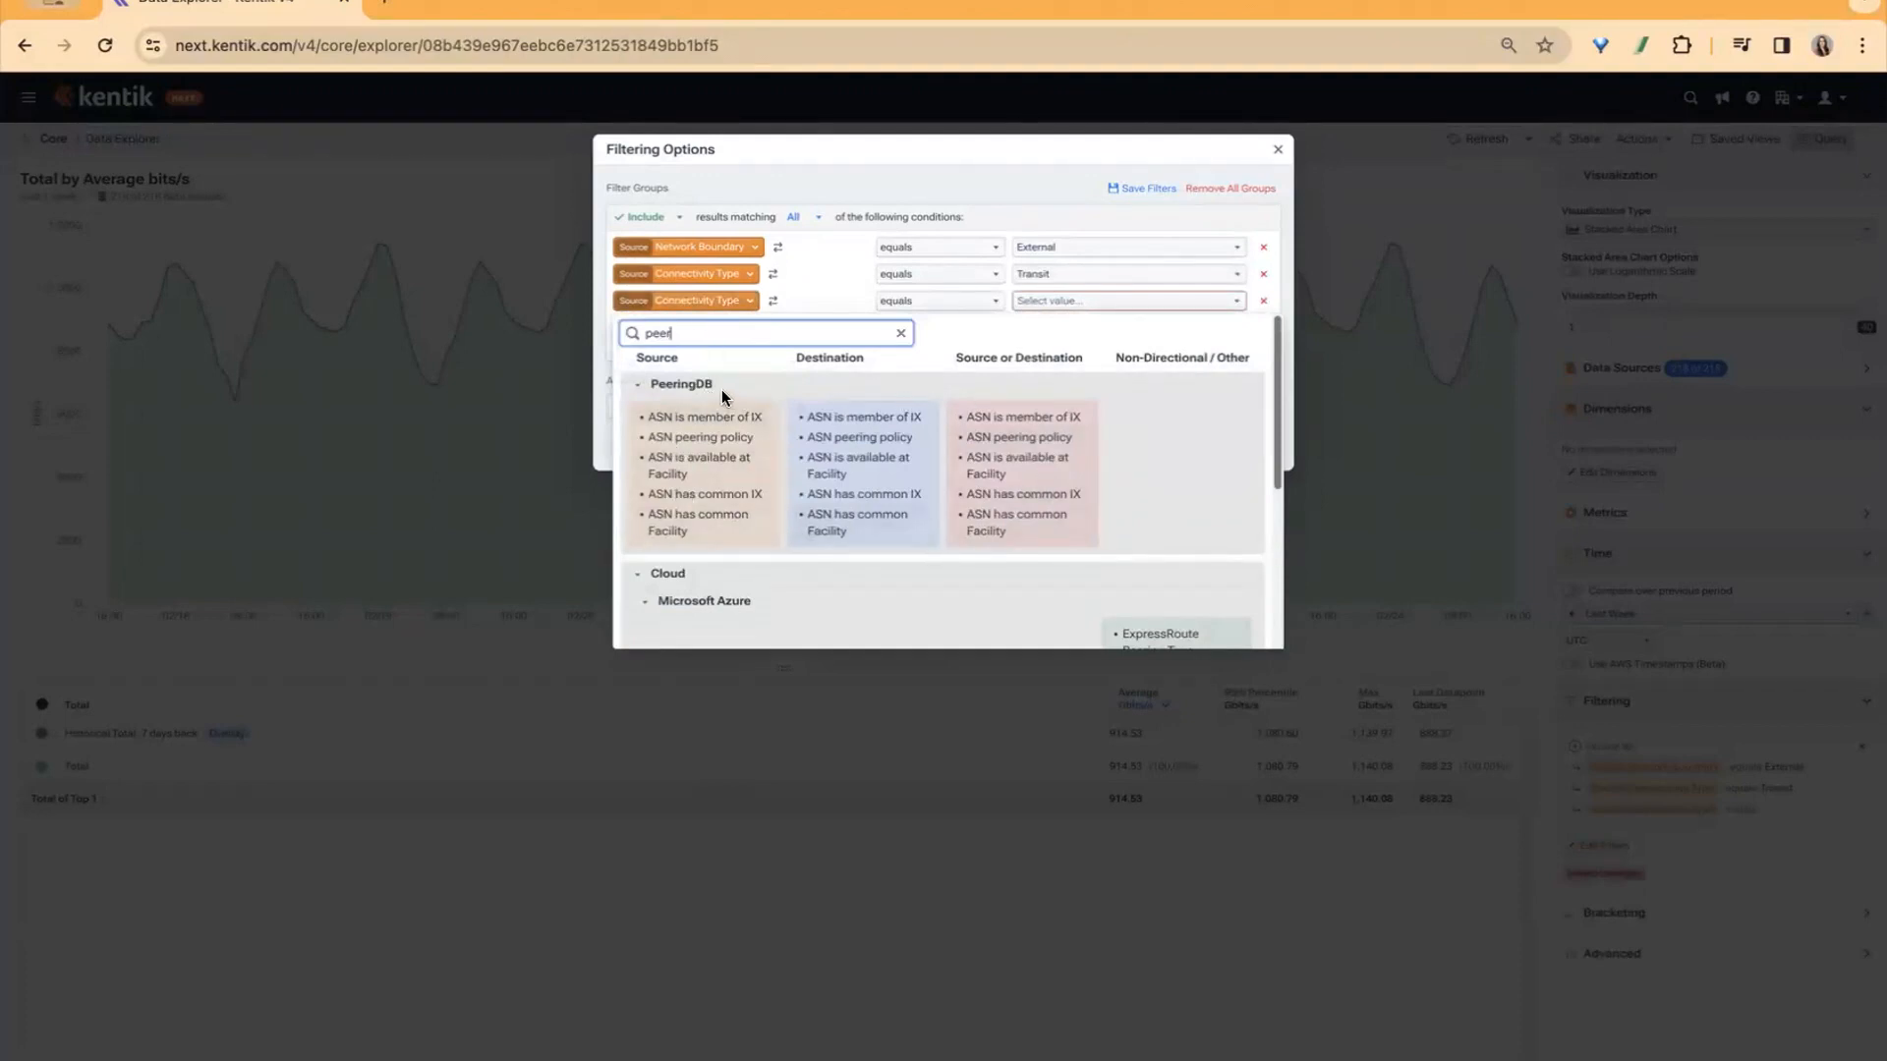
click(683, 420)
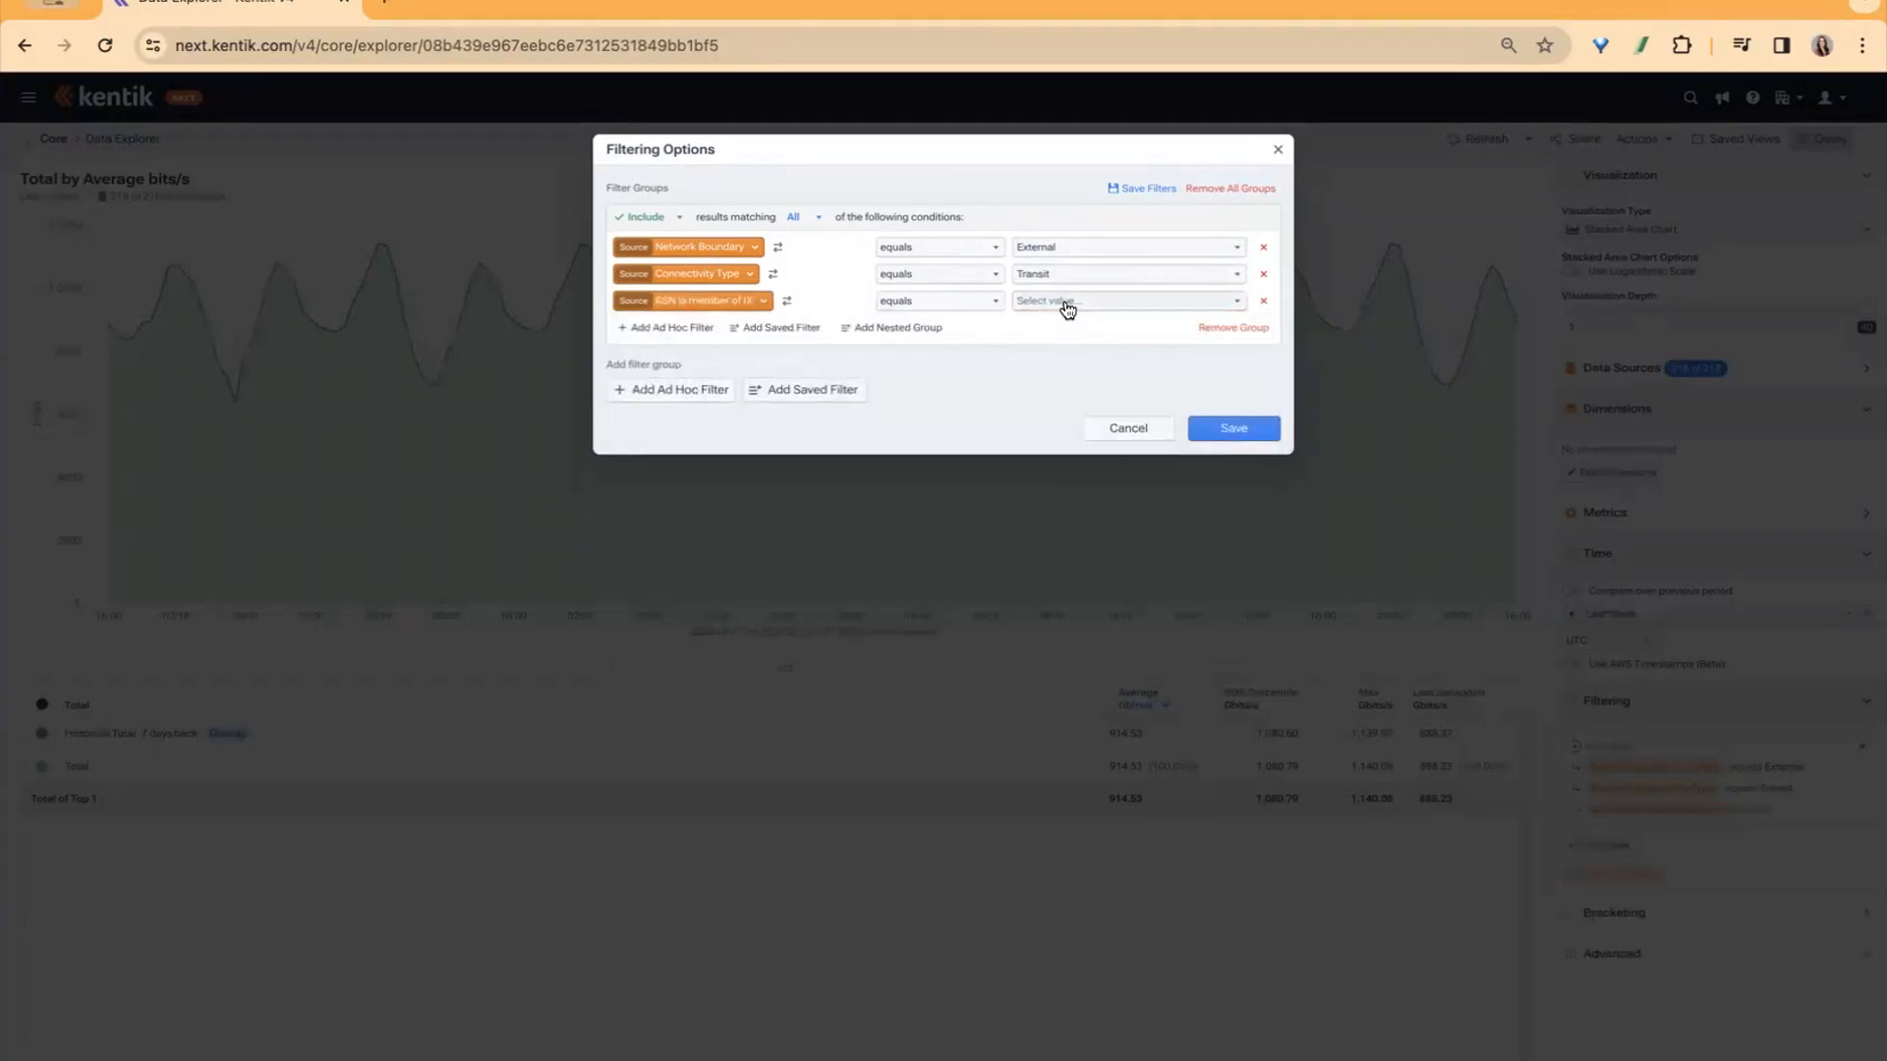
click(1066, 307)
text(ams)
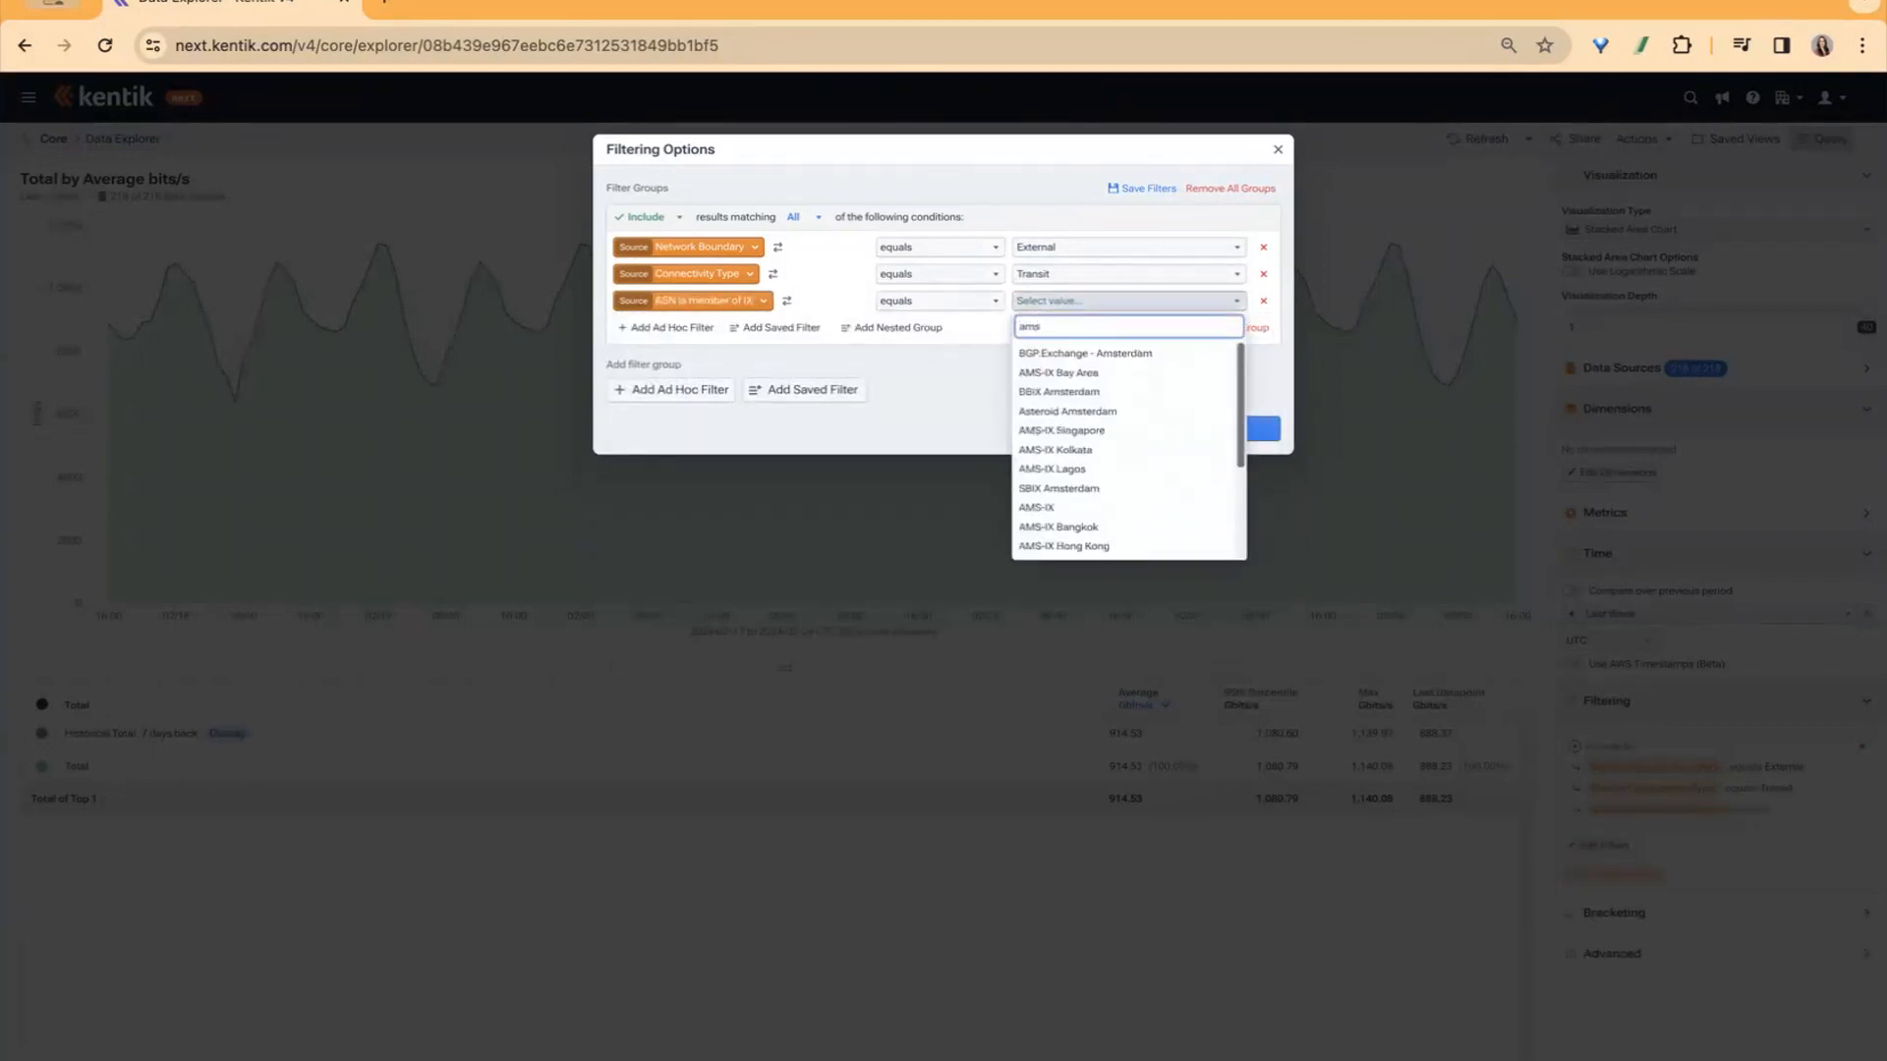
click(1101, 507)
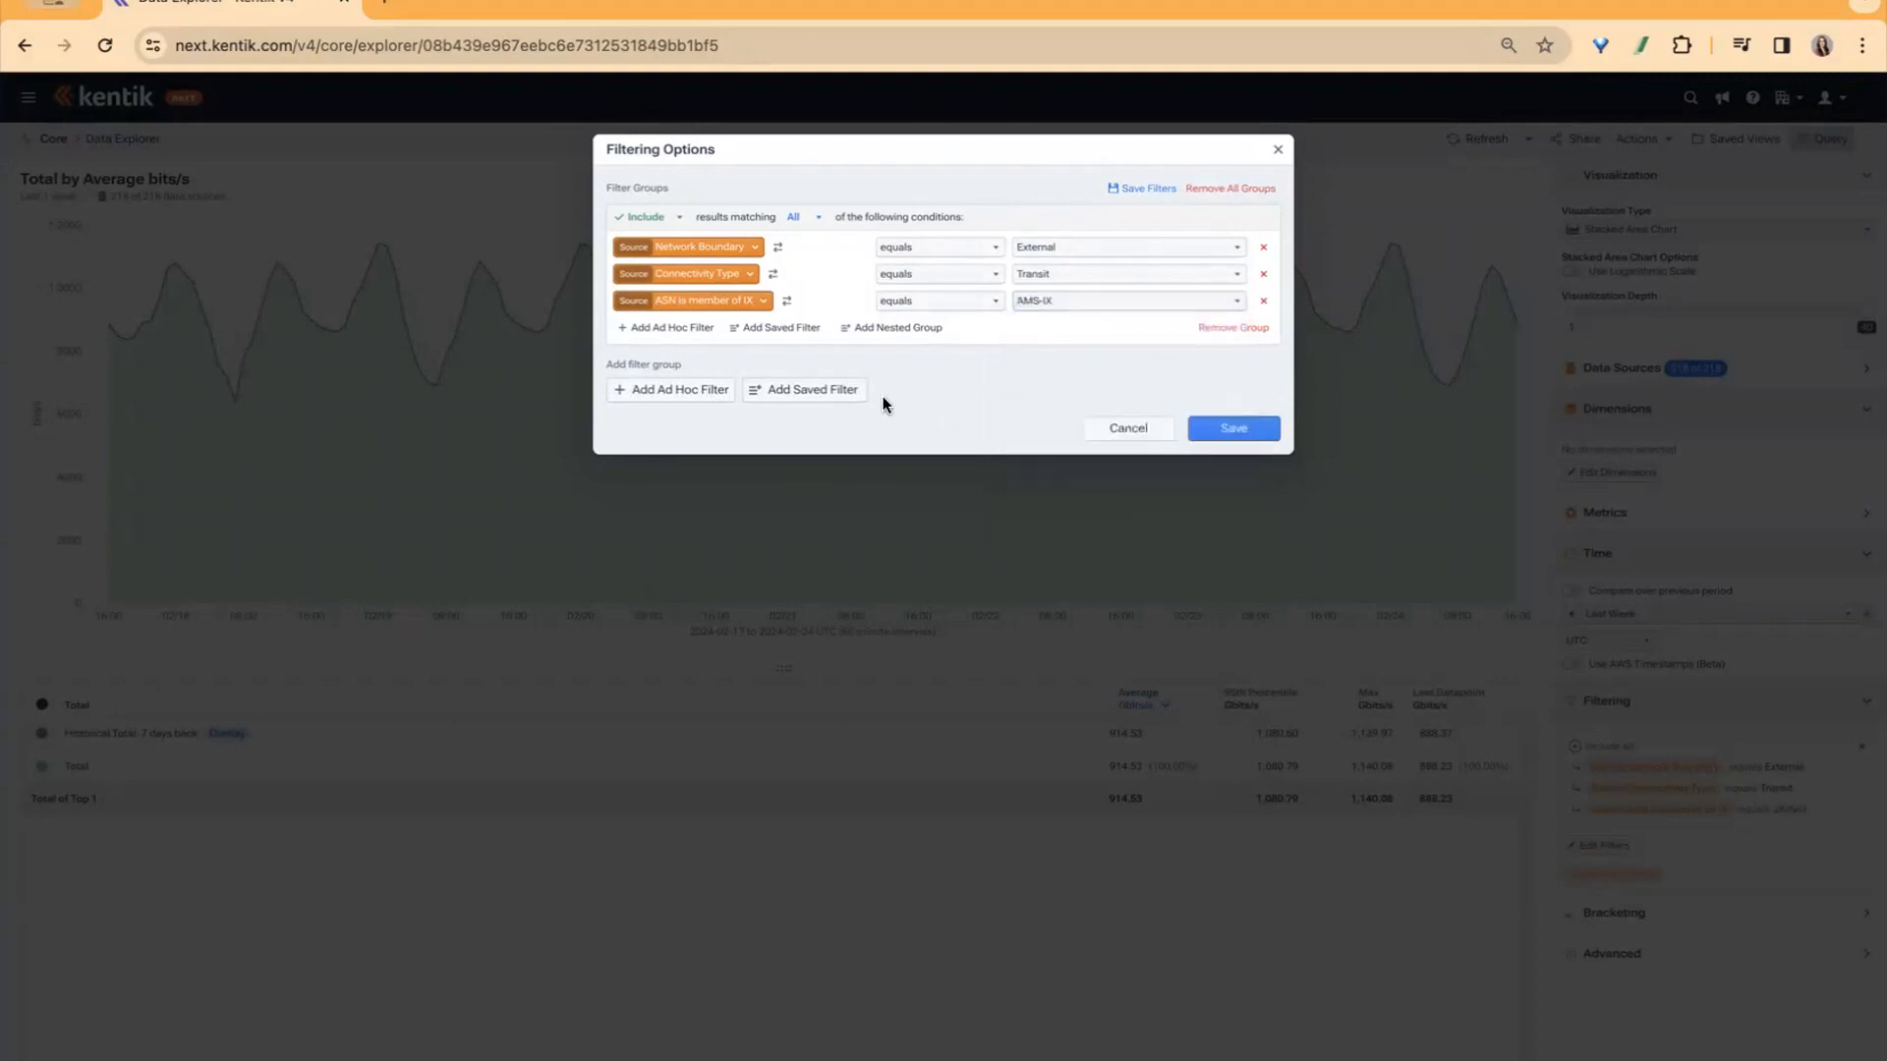
Create a second filter group with the condition Source ASN peering policy equals Open.
click(678, 392)
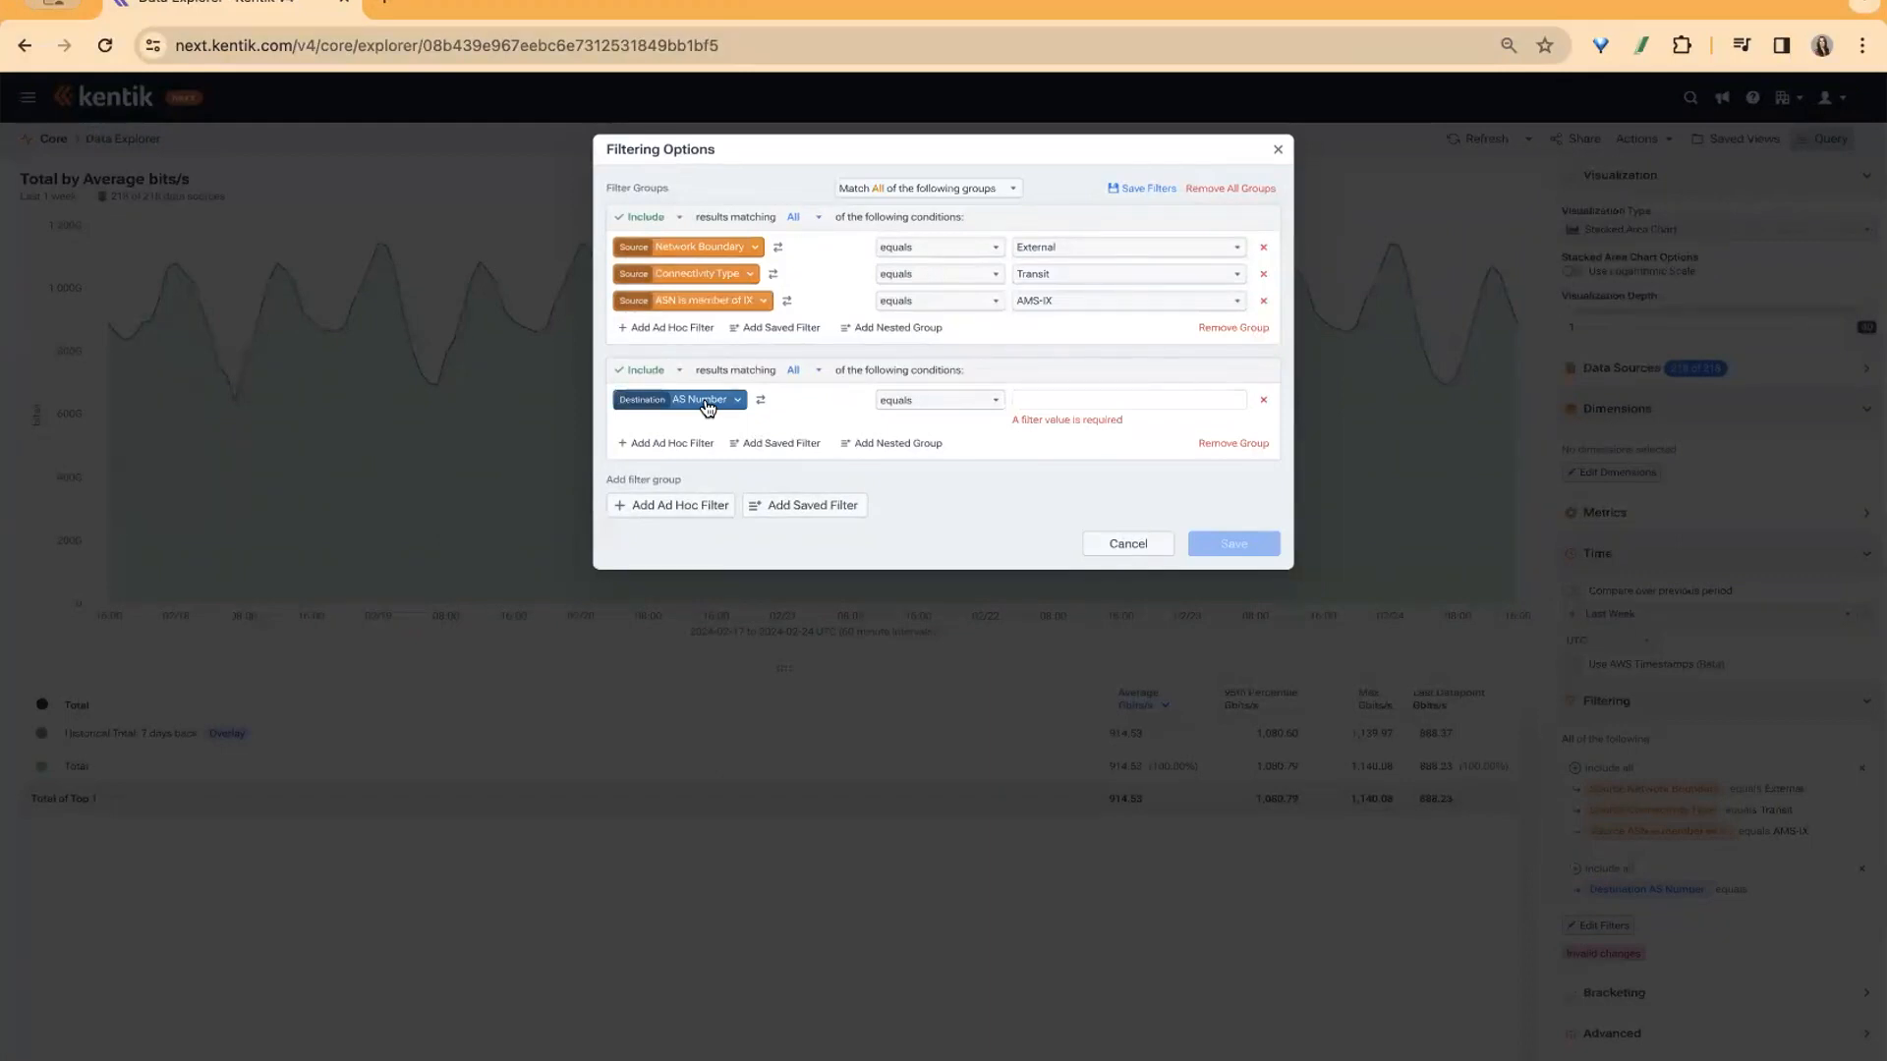
click(706, 406)
text(peer)
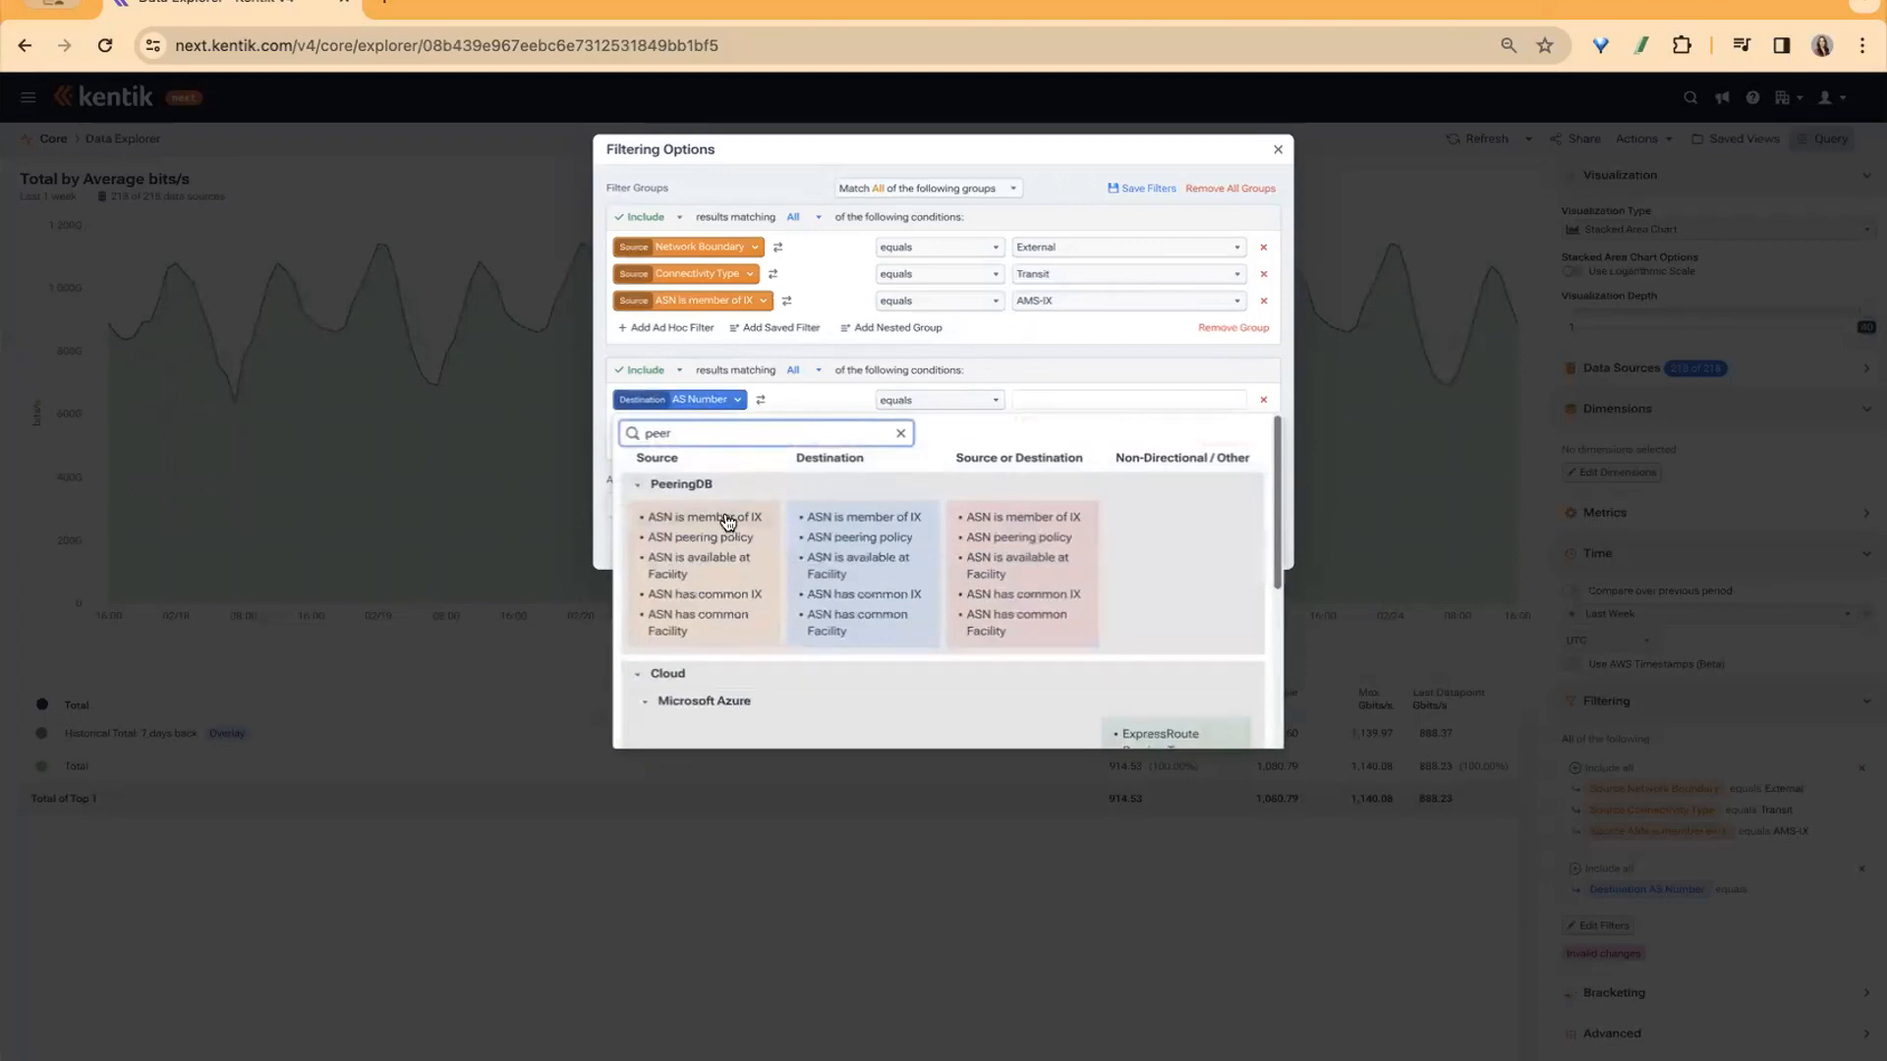
click(728, 538)
click(1041, 406)
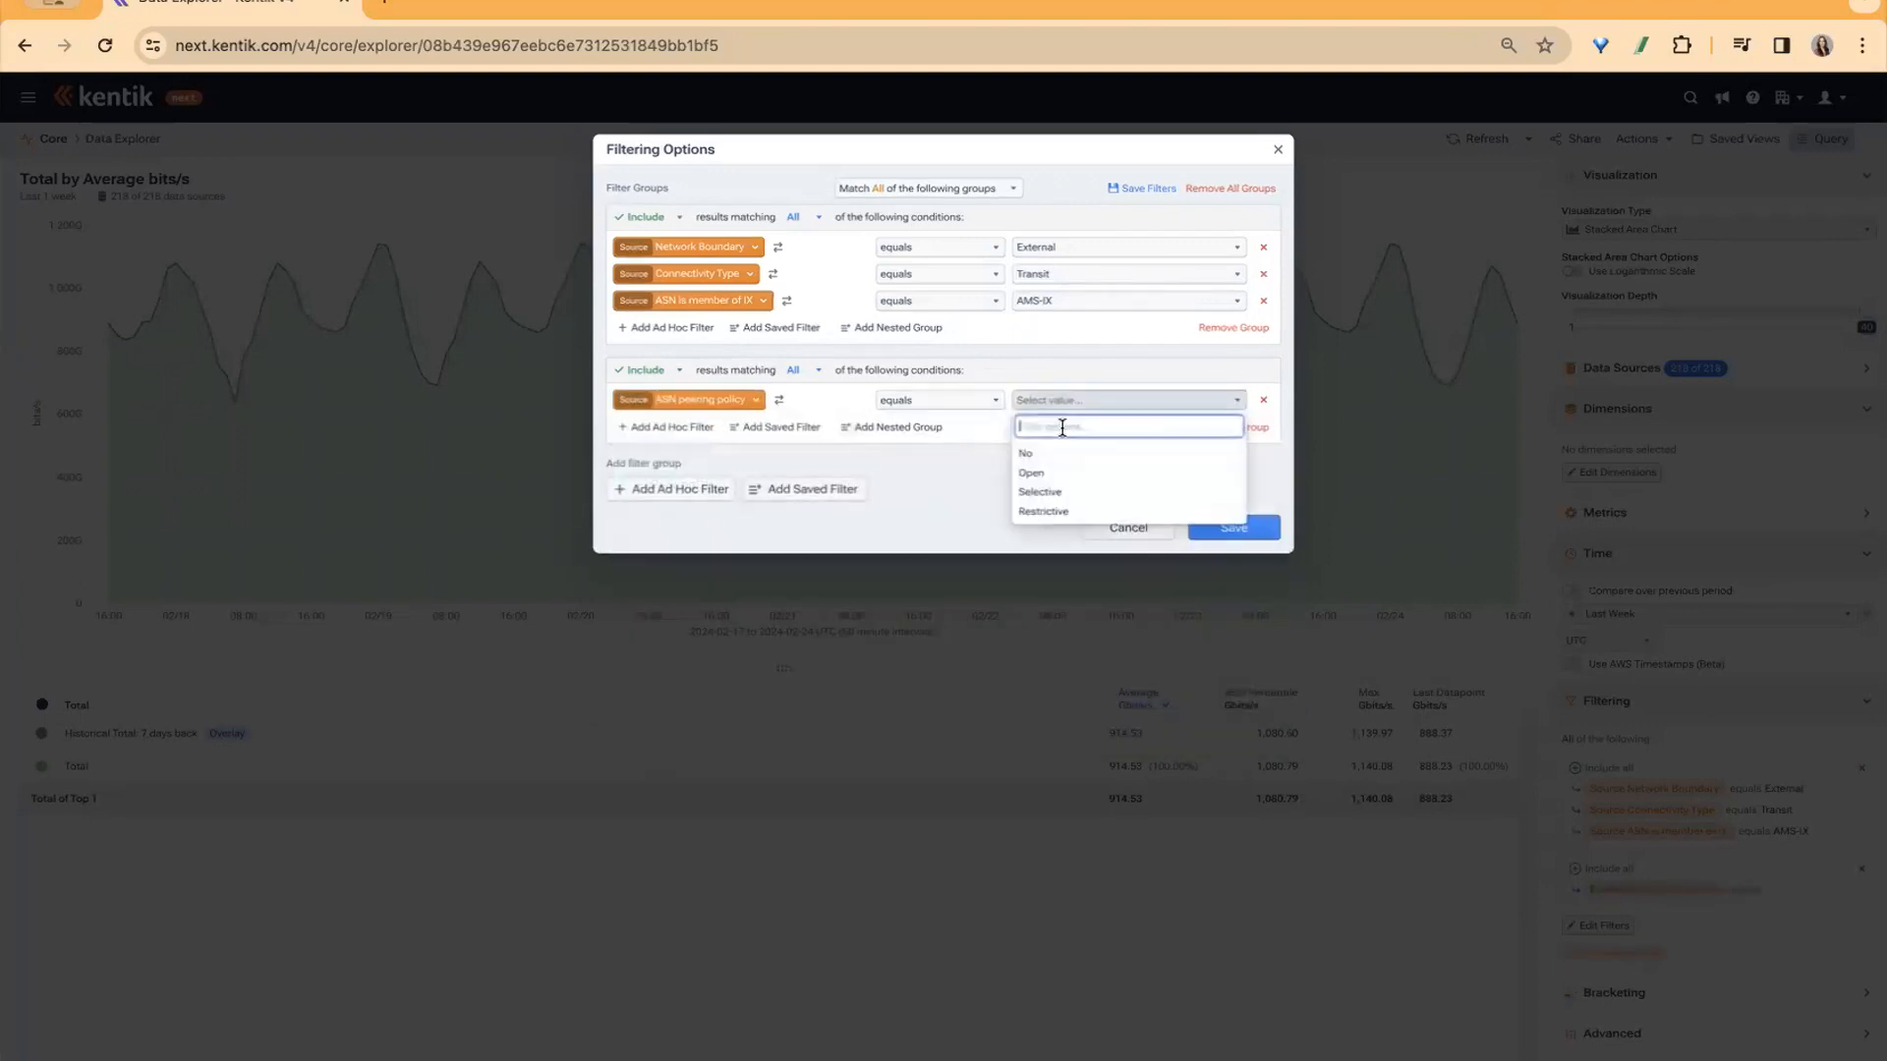
click(1059, 476)
Set the second group to match Any, add Source ASN peering policy equals Selective, and save the filters.
click(804, 371)
click(819, 411)
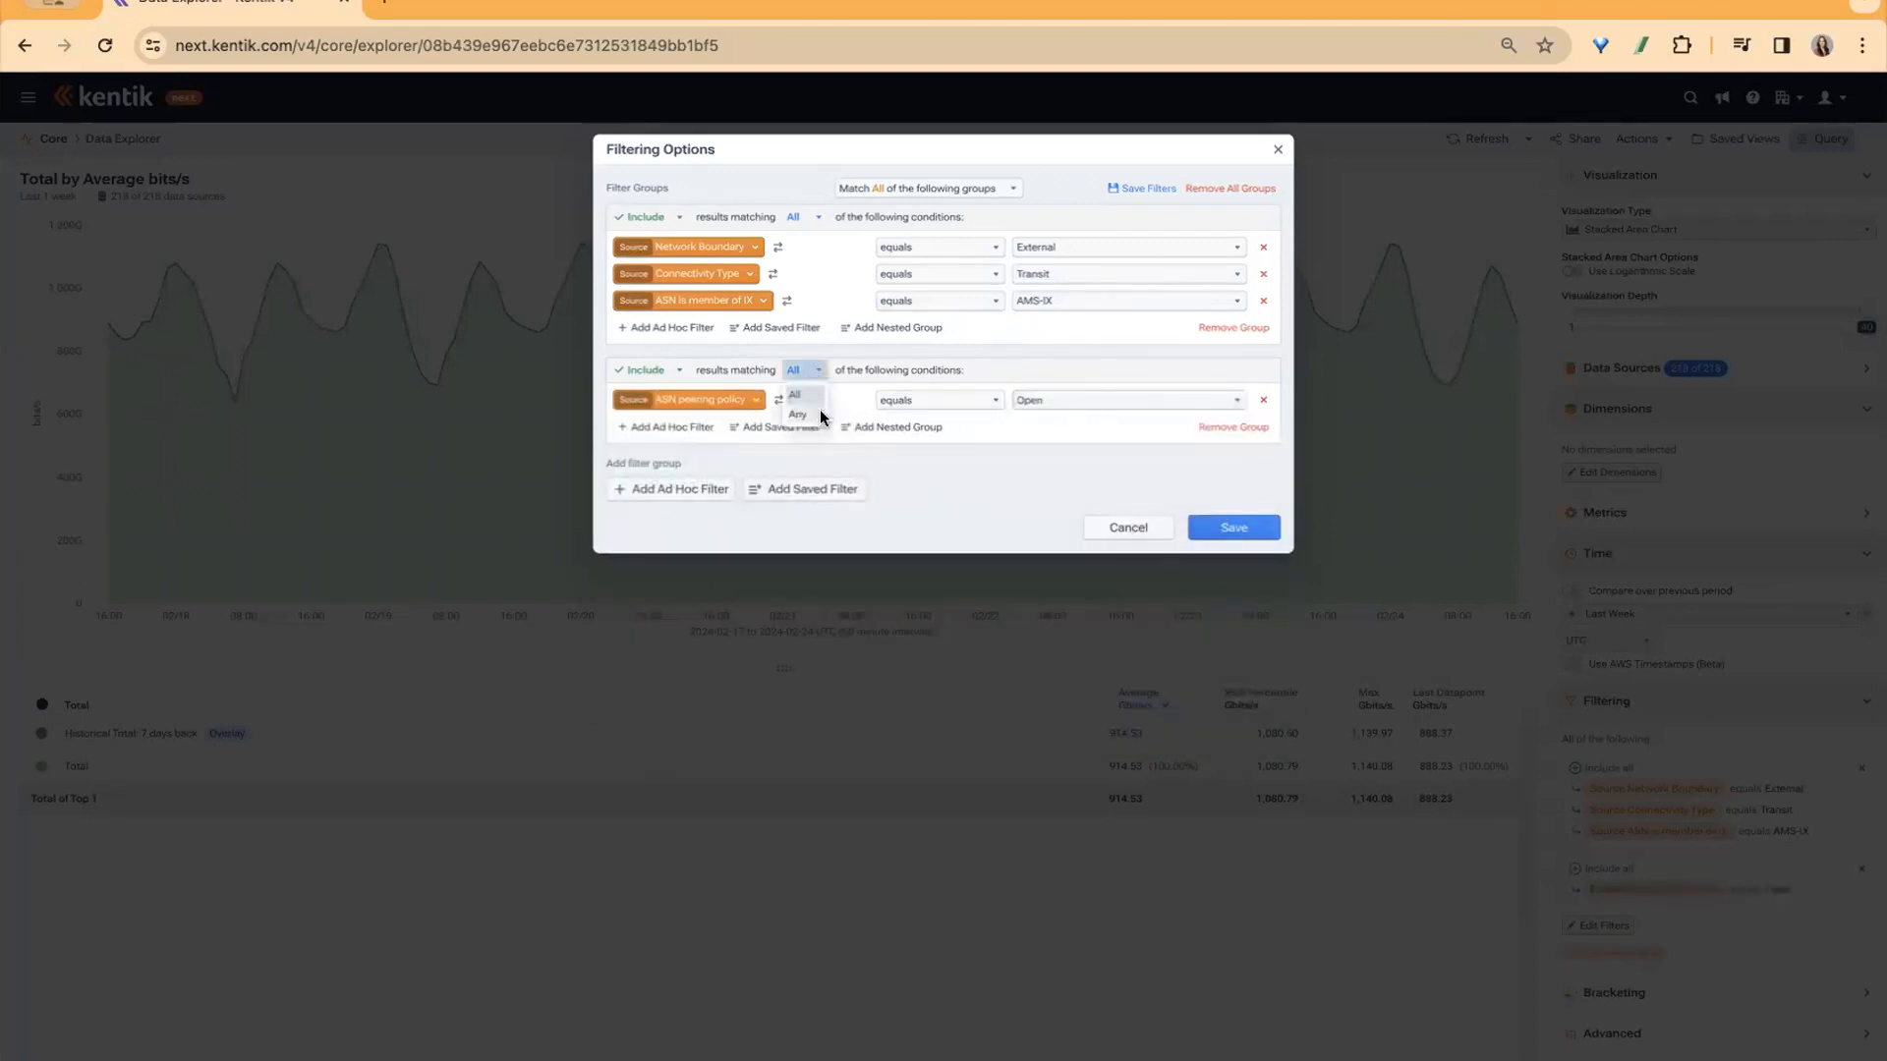
click(673, 427)
click(1016, 433)
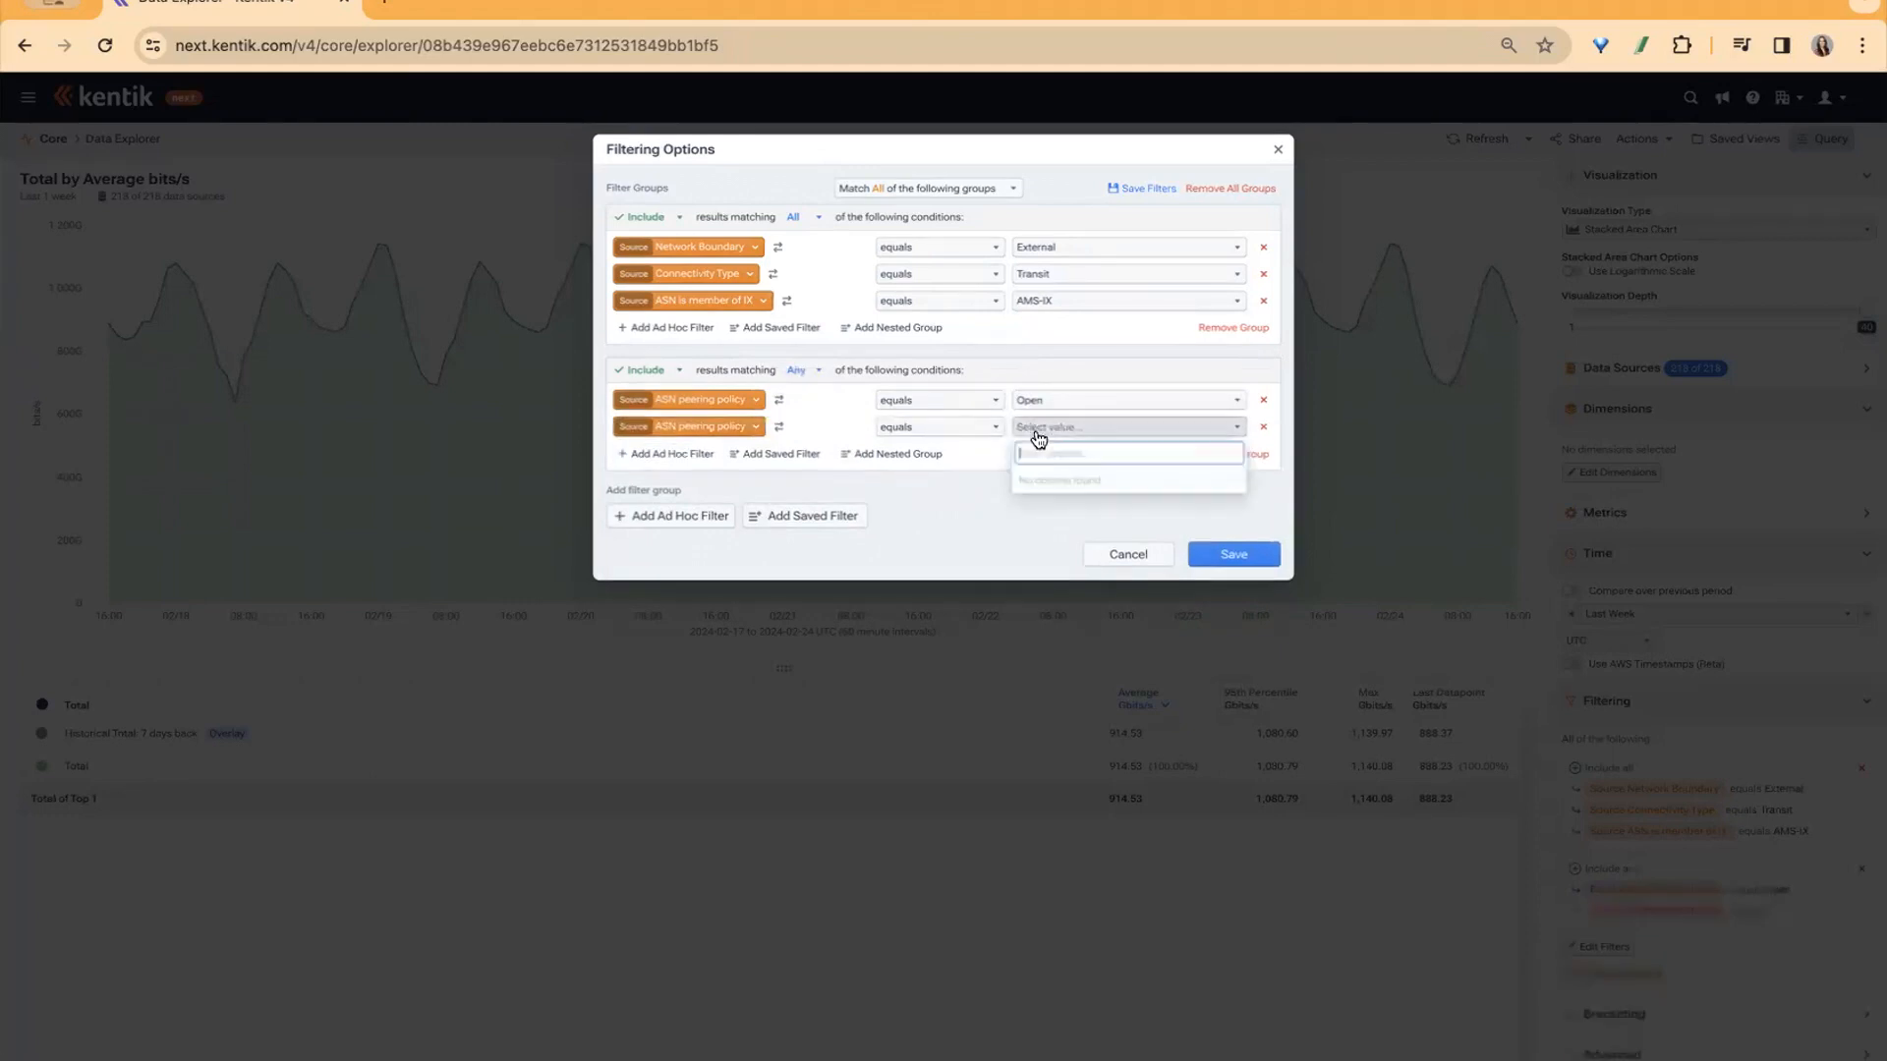
click(1075, 517)
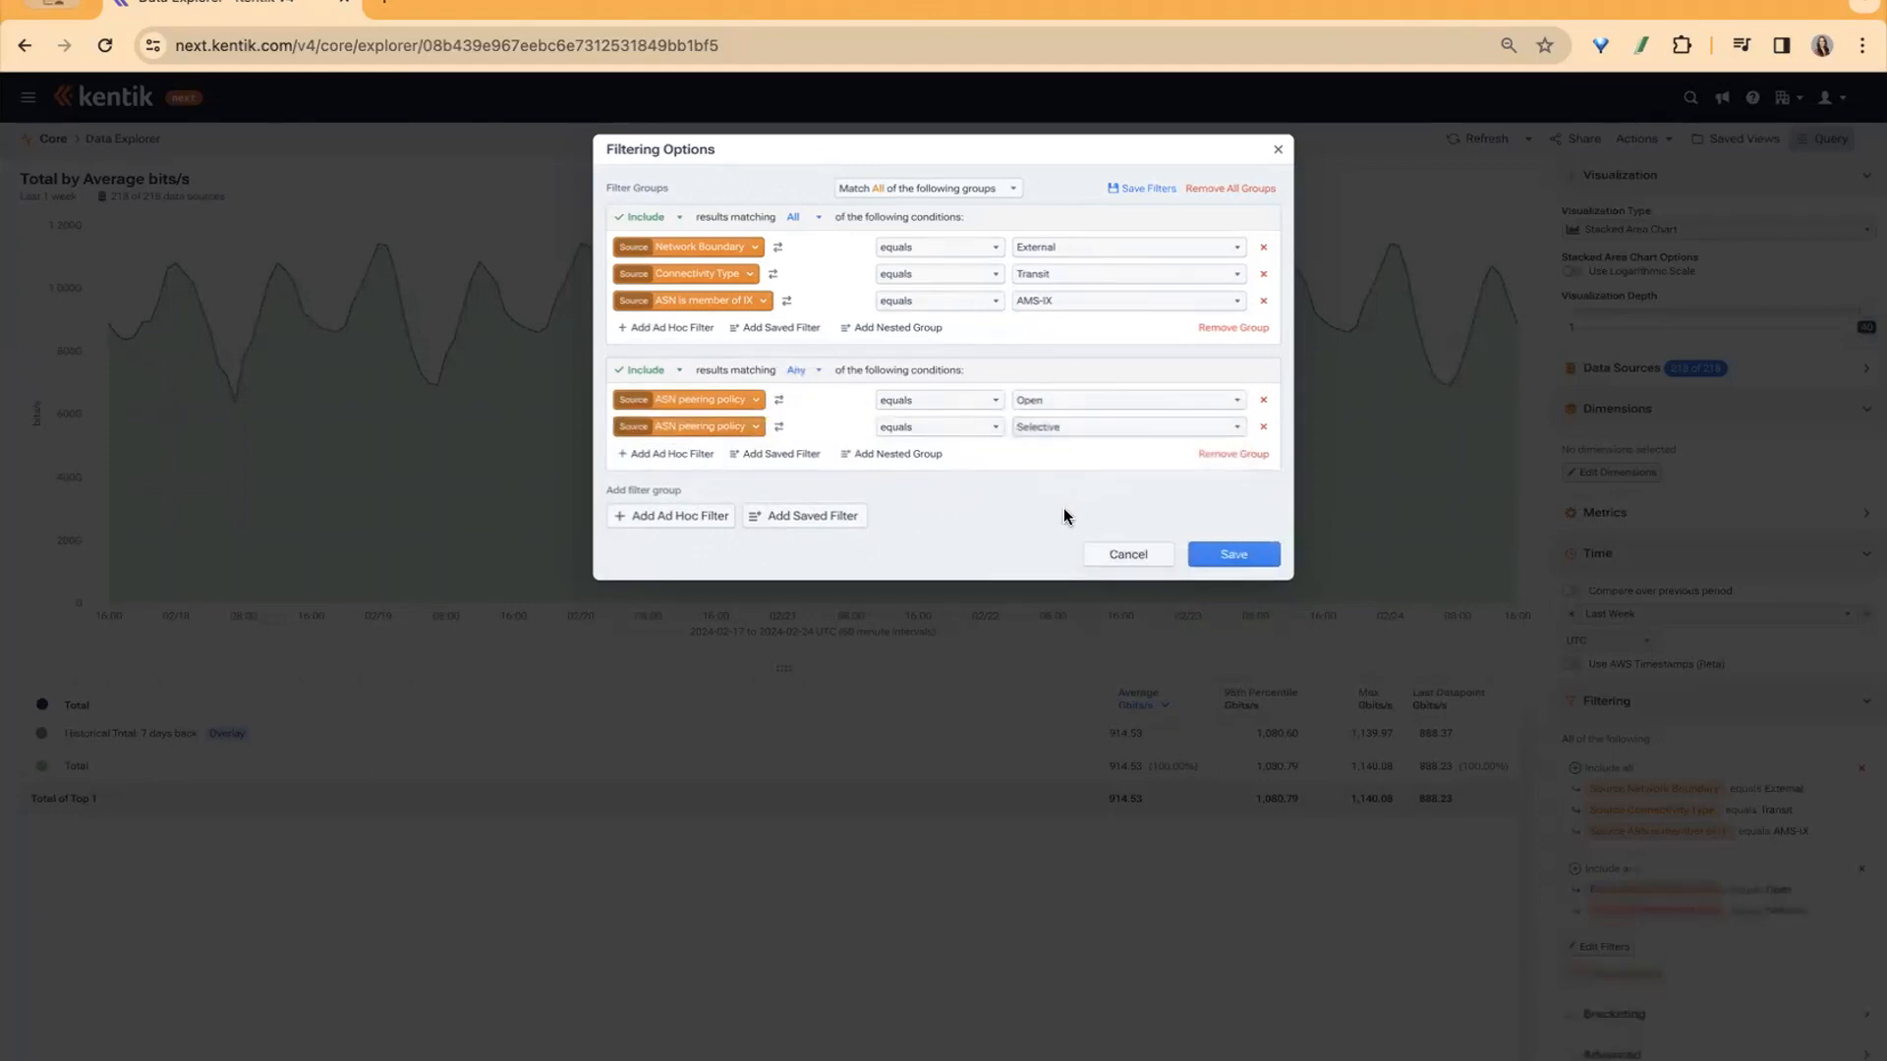
click(1230, 558)
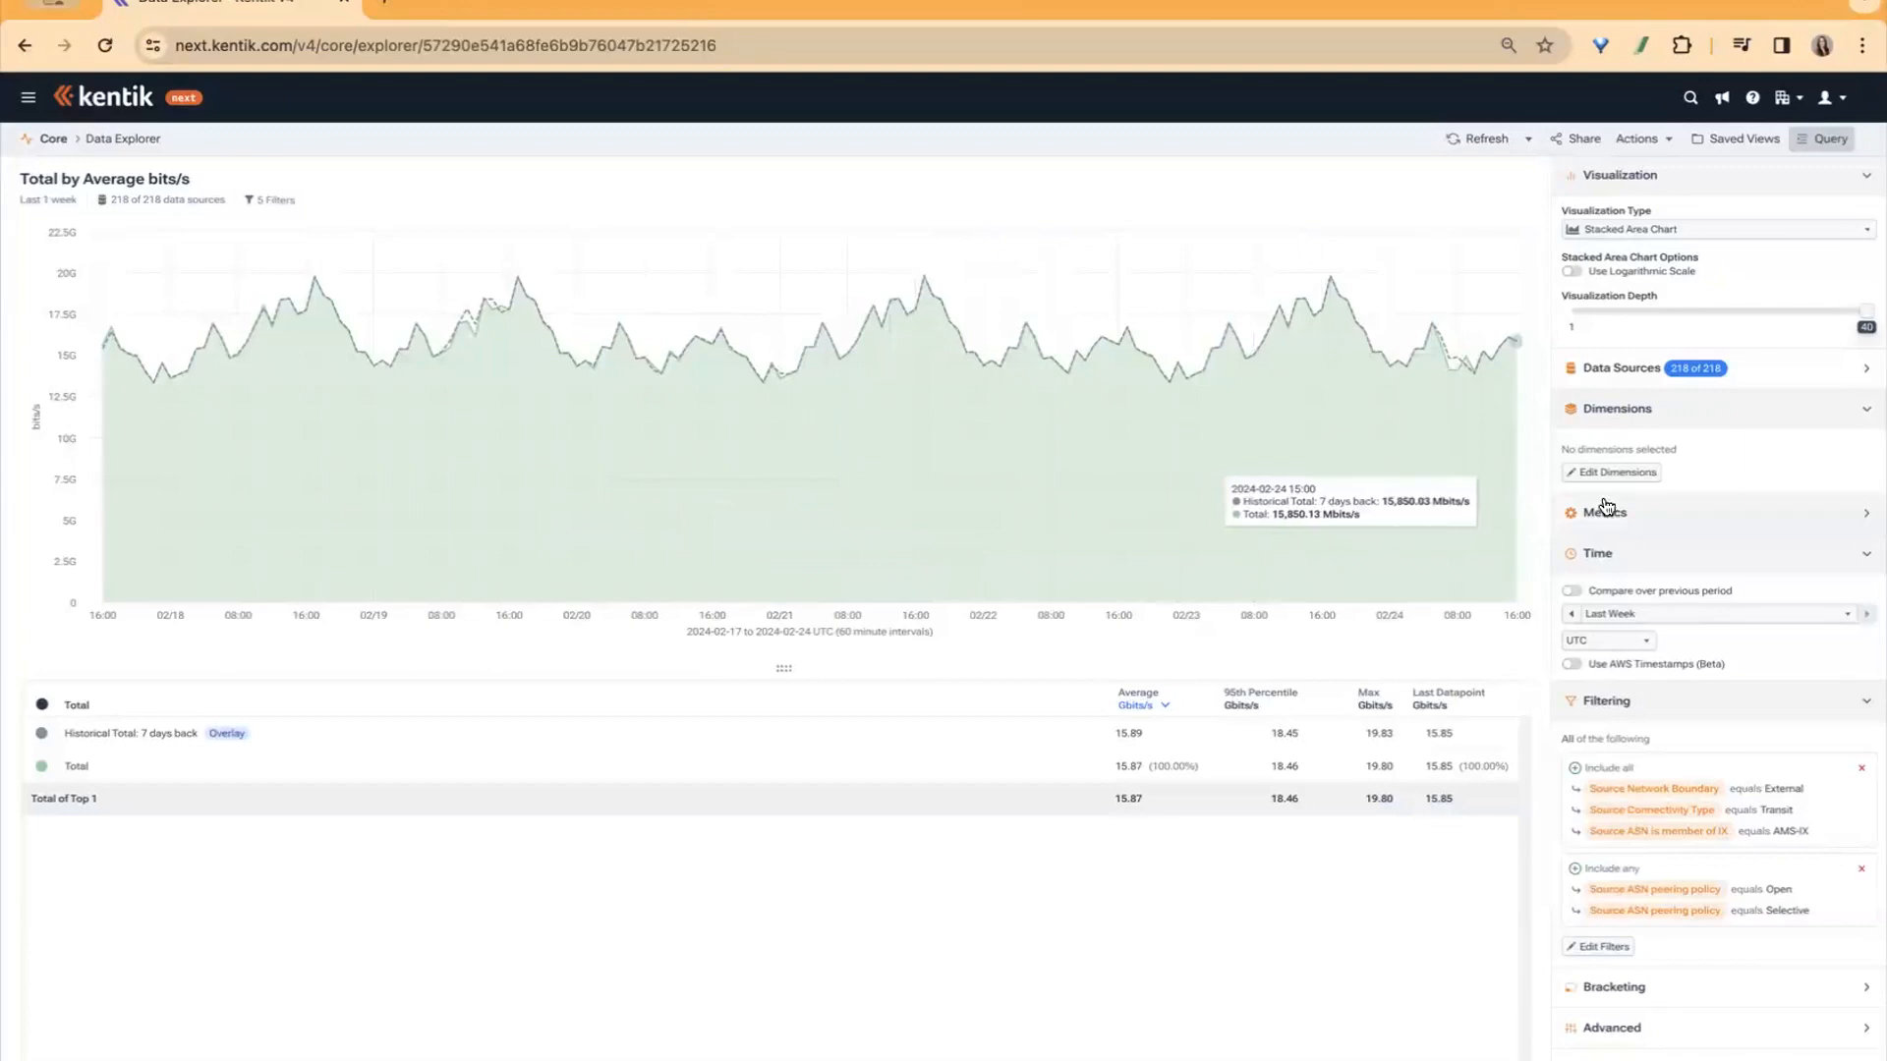
Group the query by Source AS Number, Source Provider and Source Connectivity Type, in that order, and save the dimensions.
click(1631, 475)
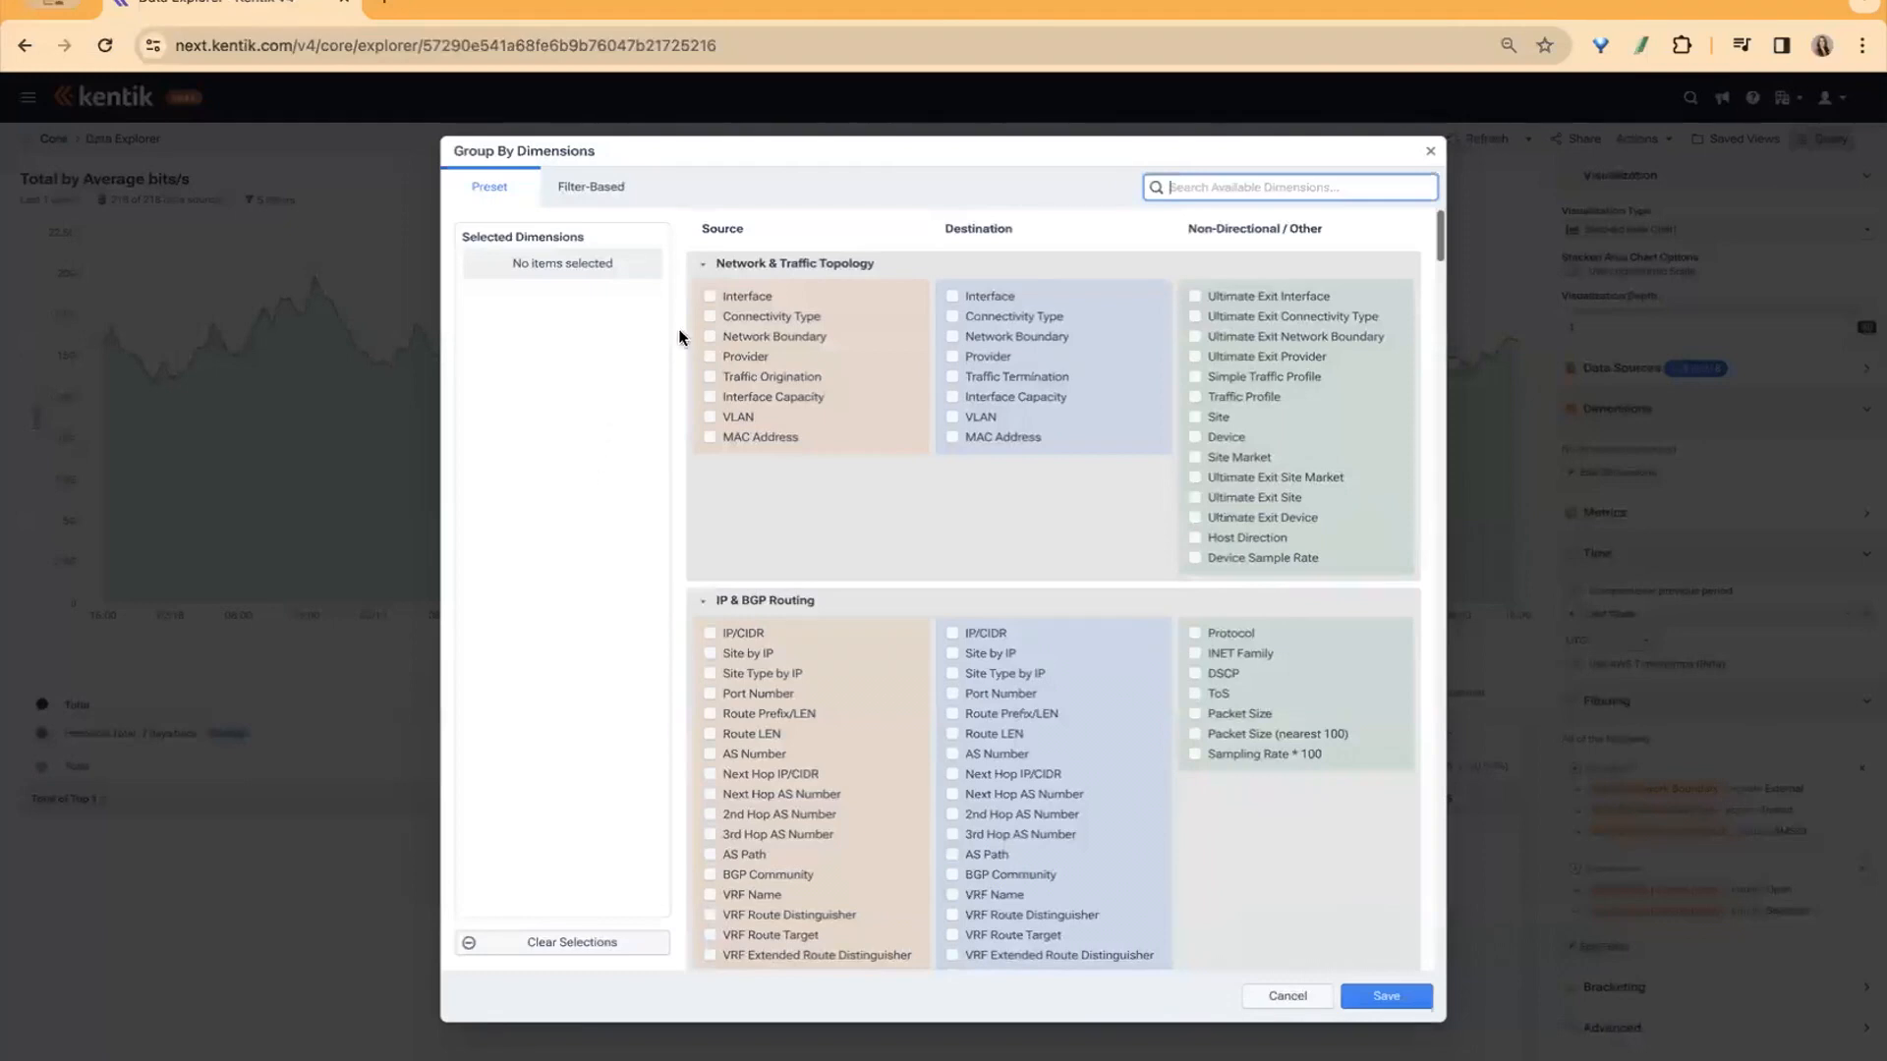
click(712, 316)
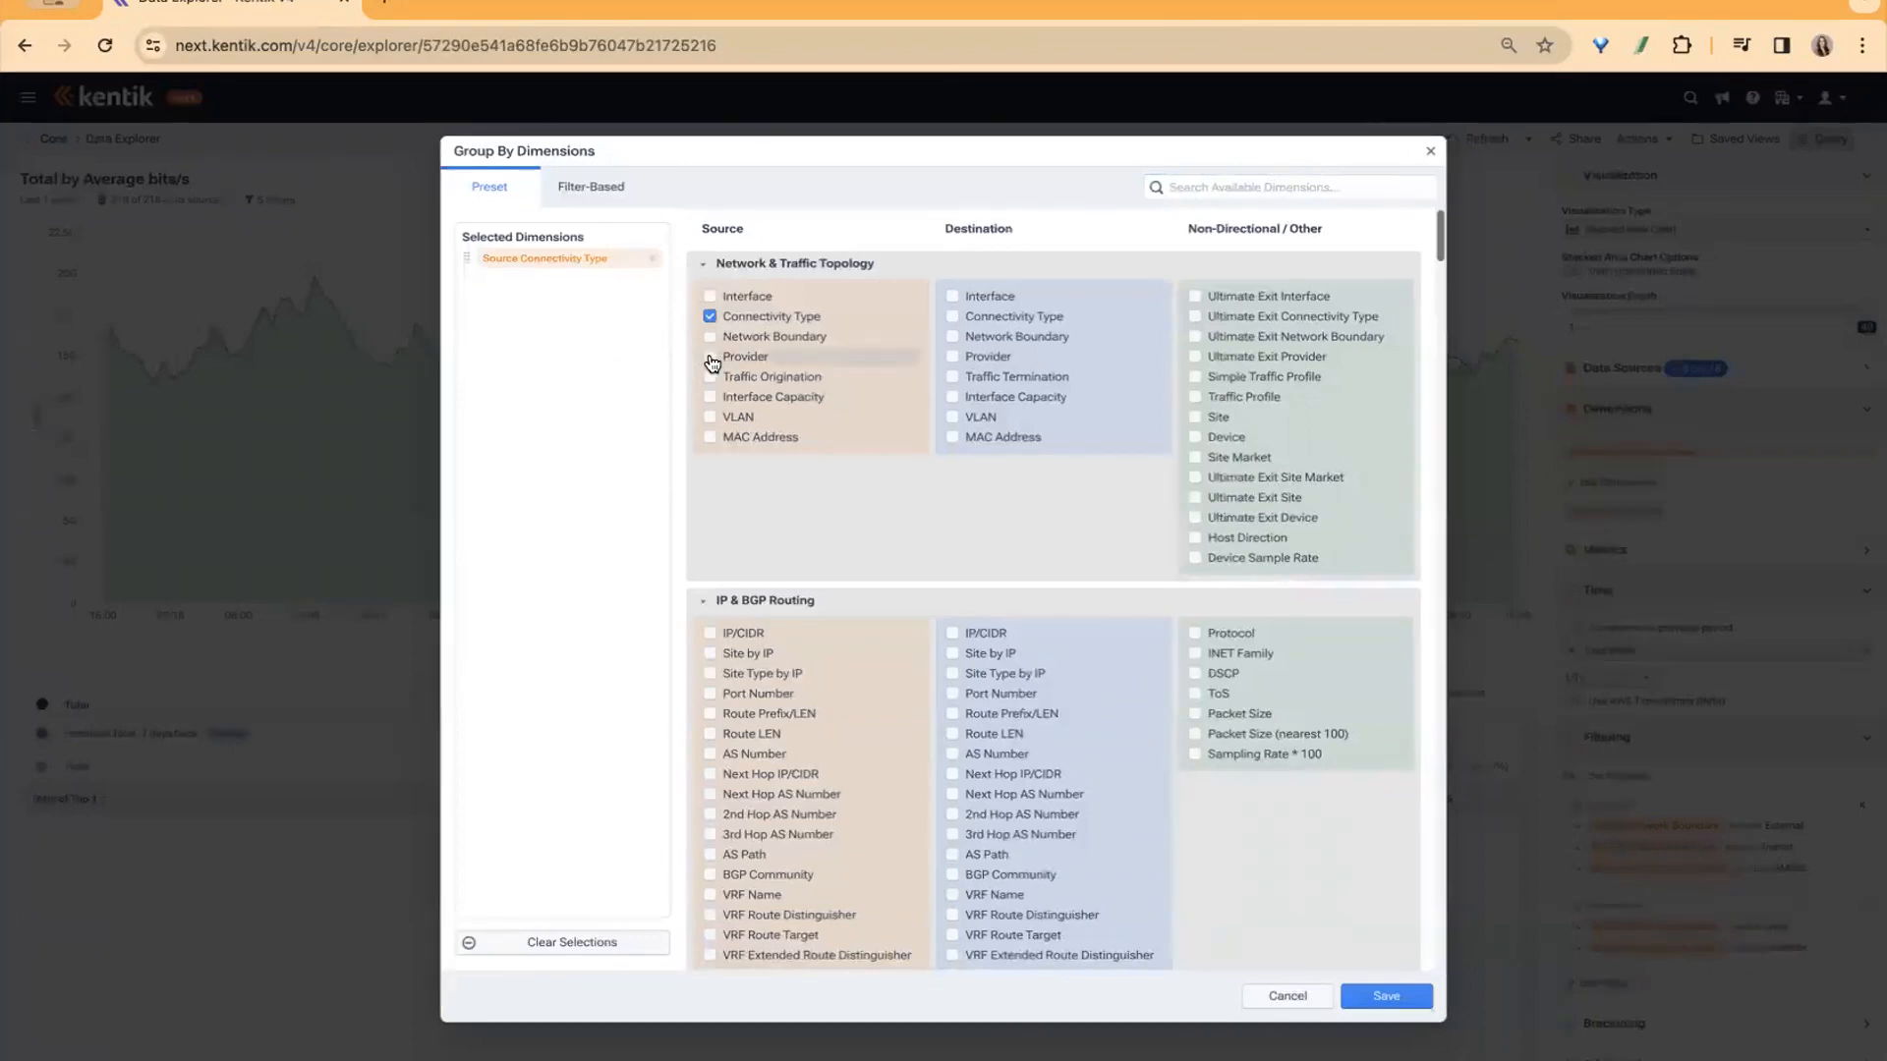
click(711, 357)
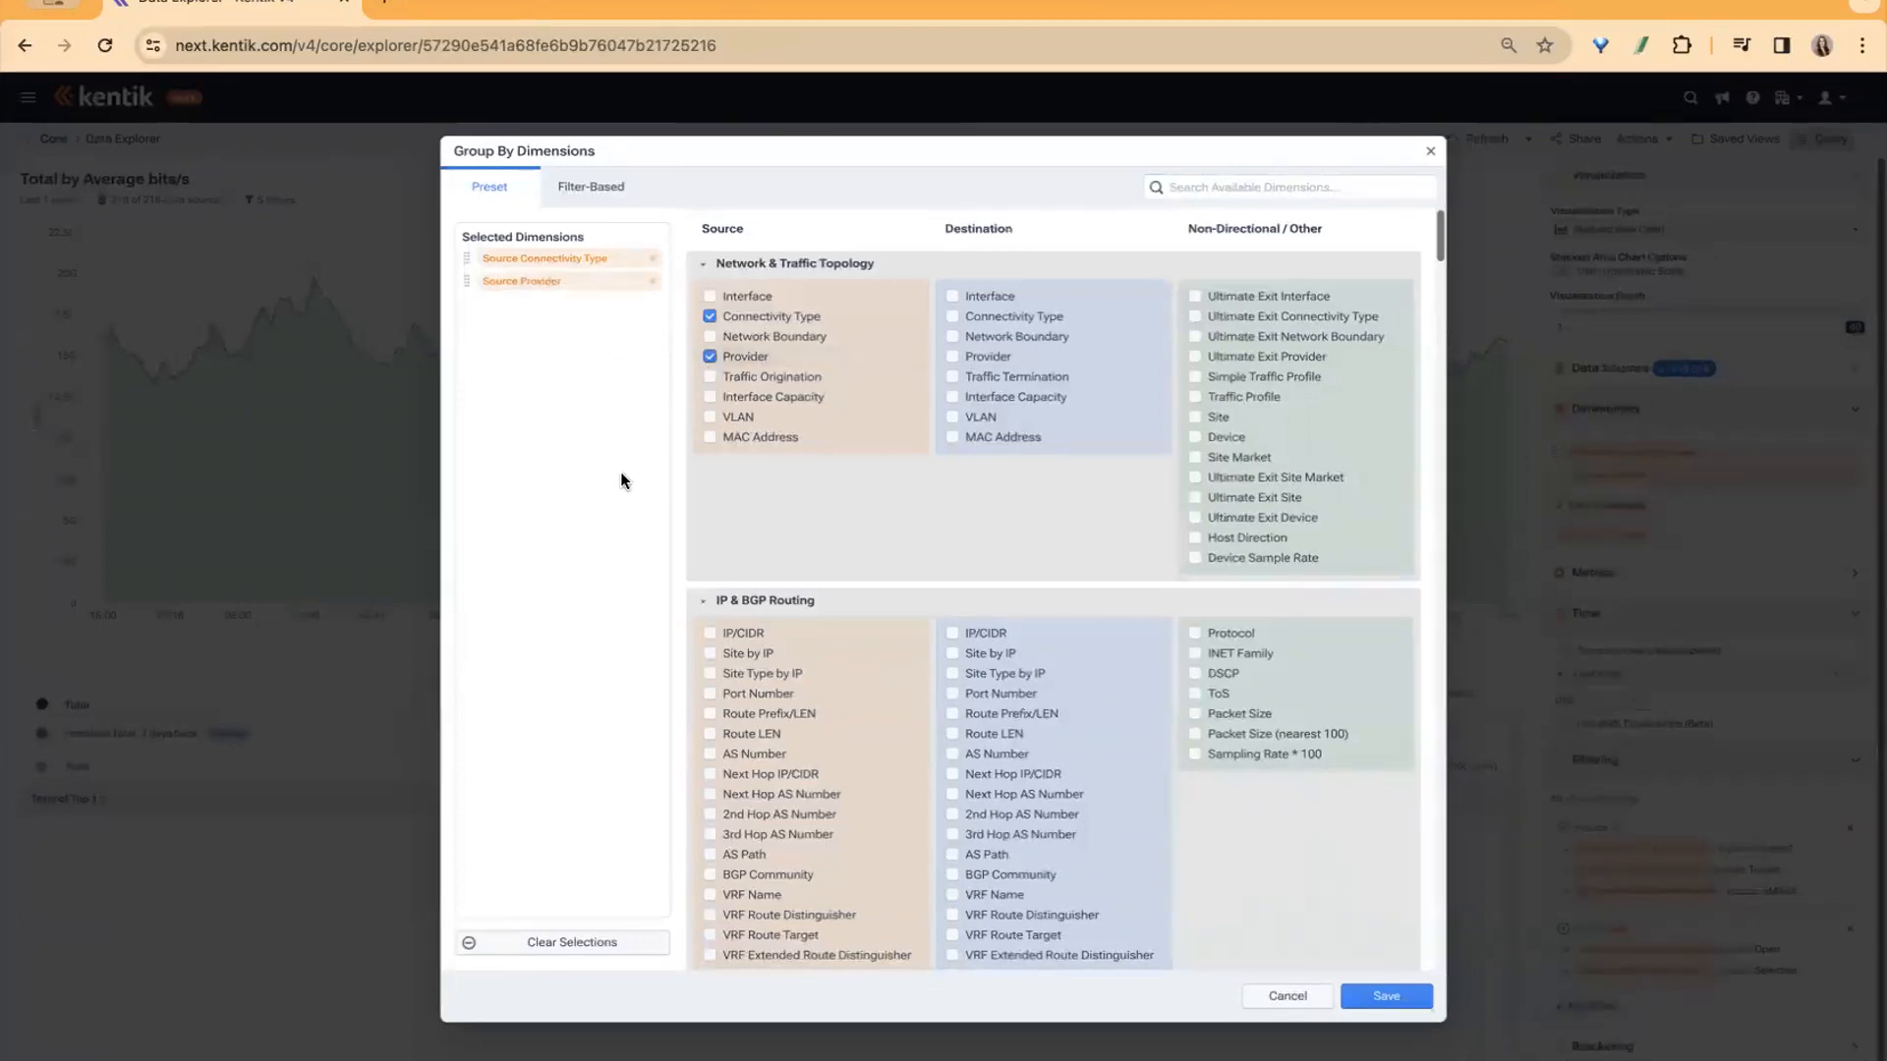
click(712, 761)
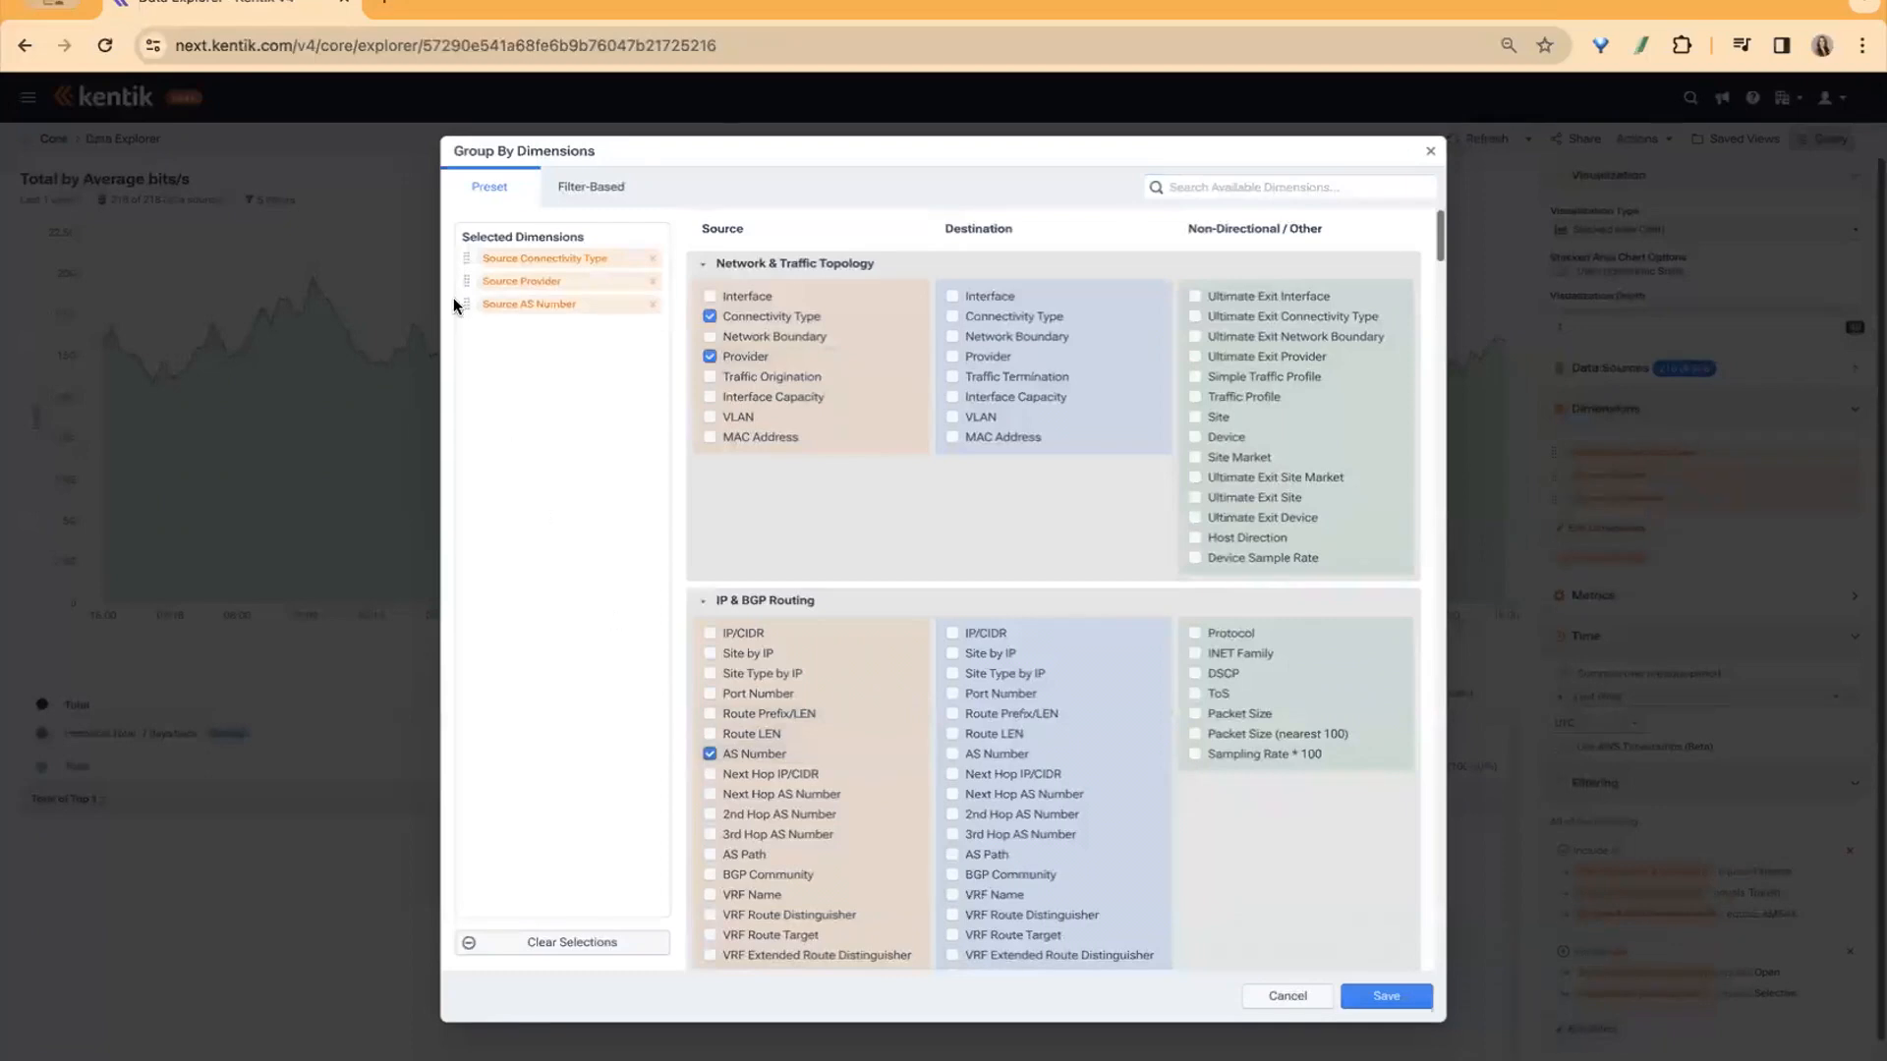
drag(466, 303, 467, 258)
drag(474, 293, 475, 277)
click(1386, 995)
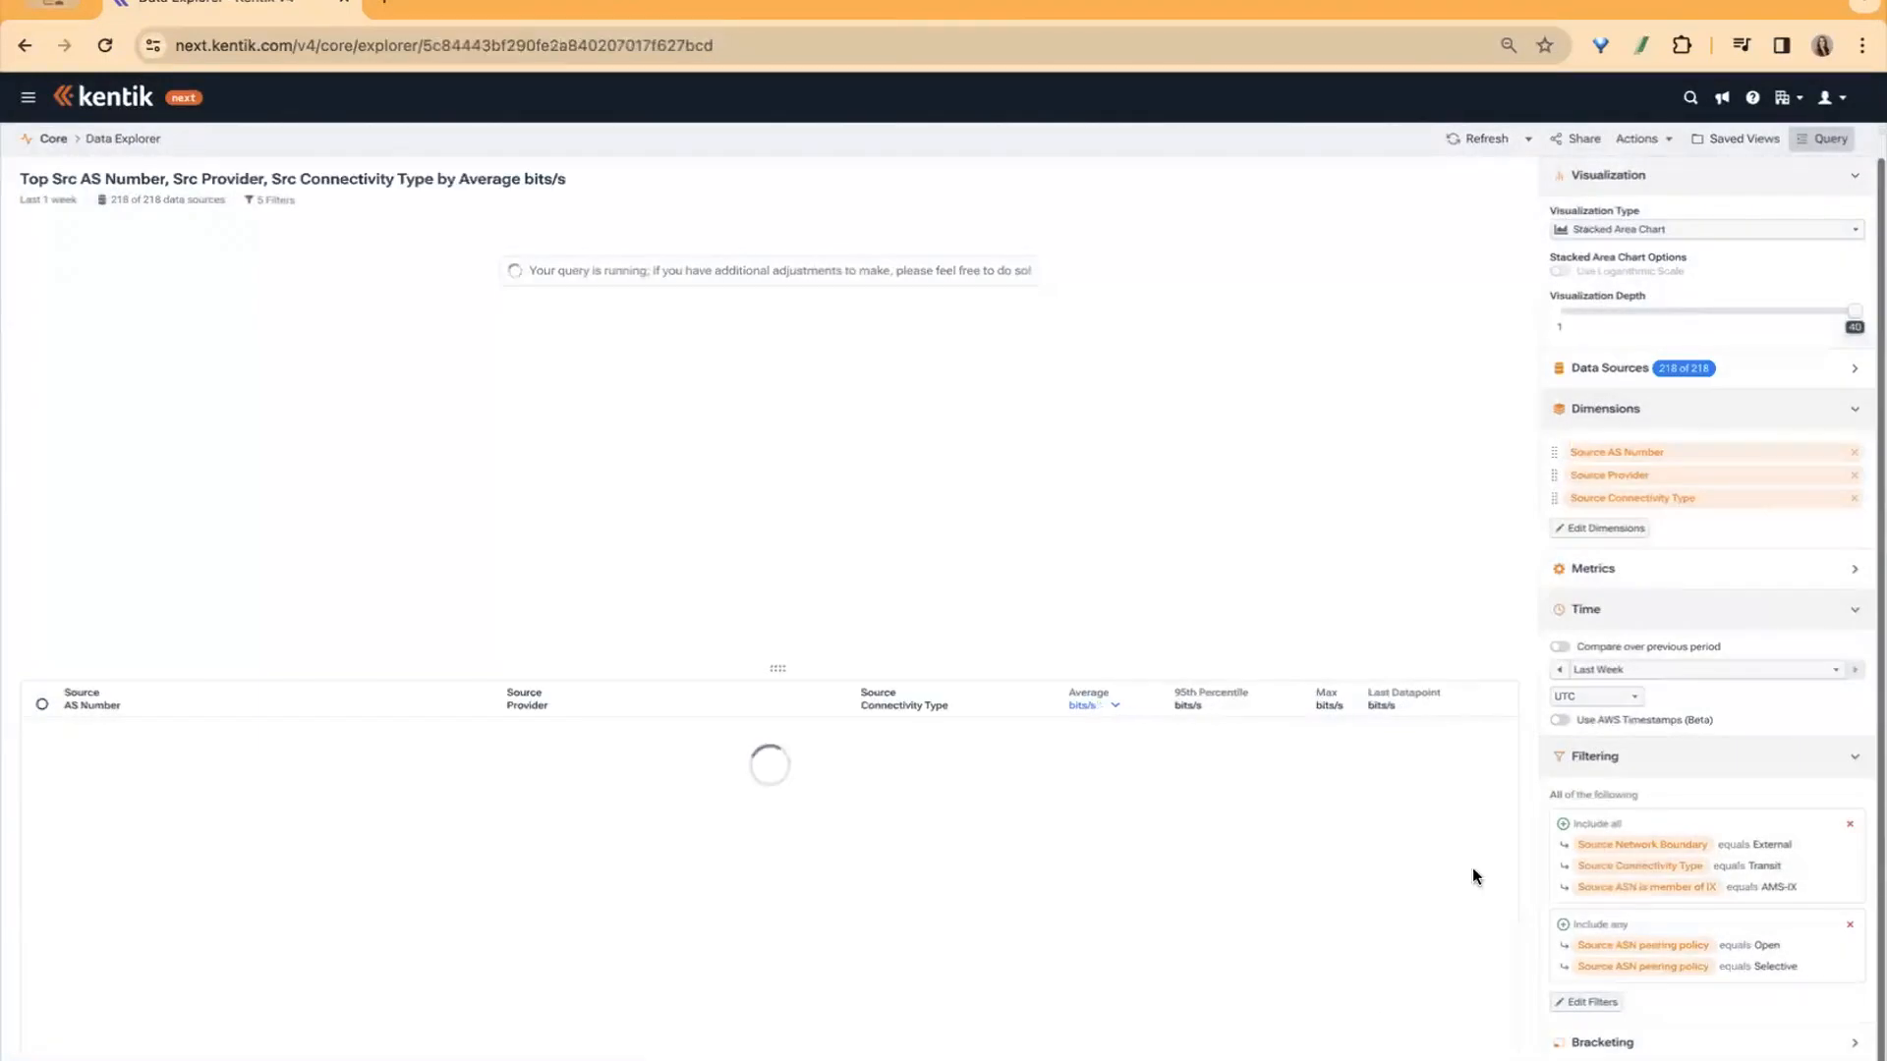
Change the visualization type of the query to Sankey.
click(1668, 232)
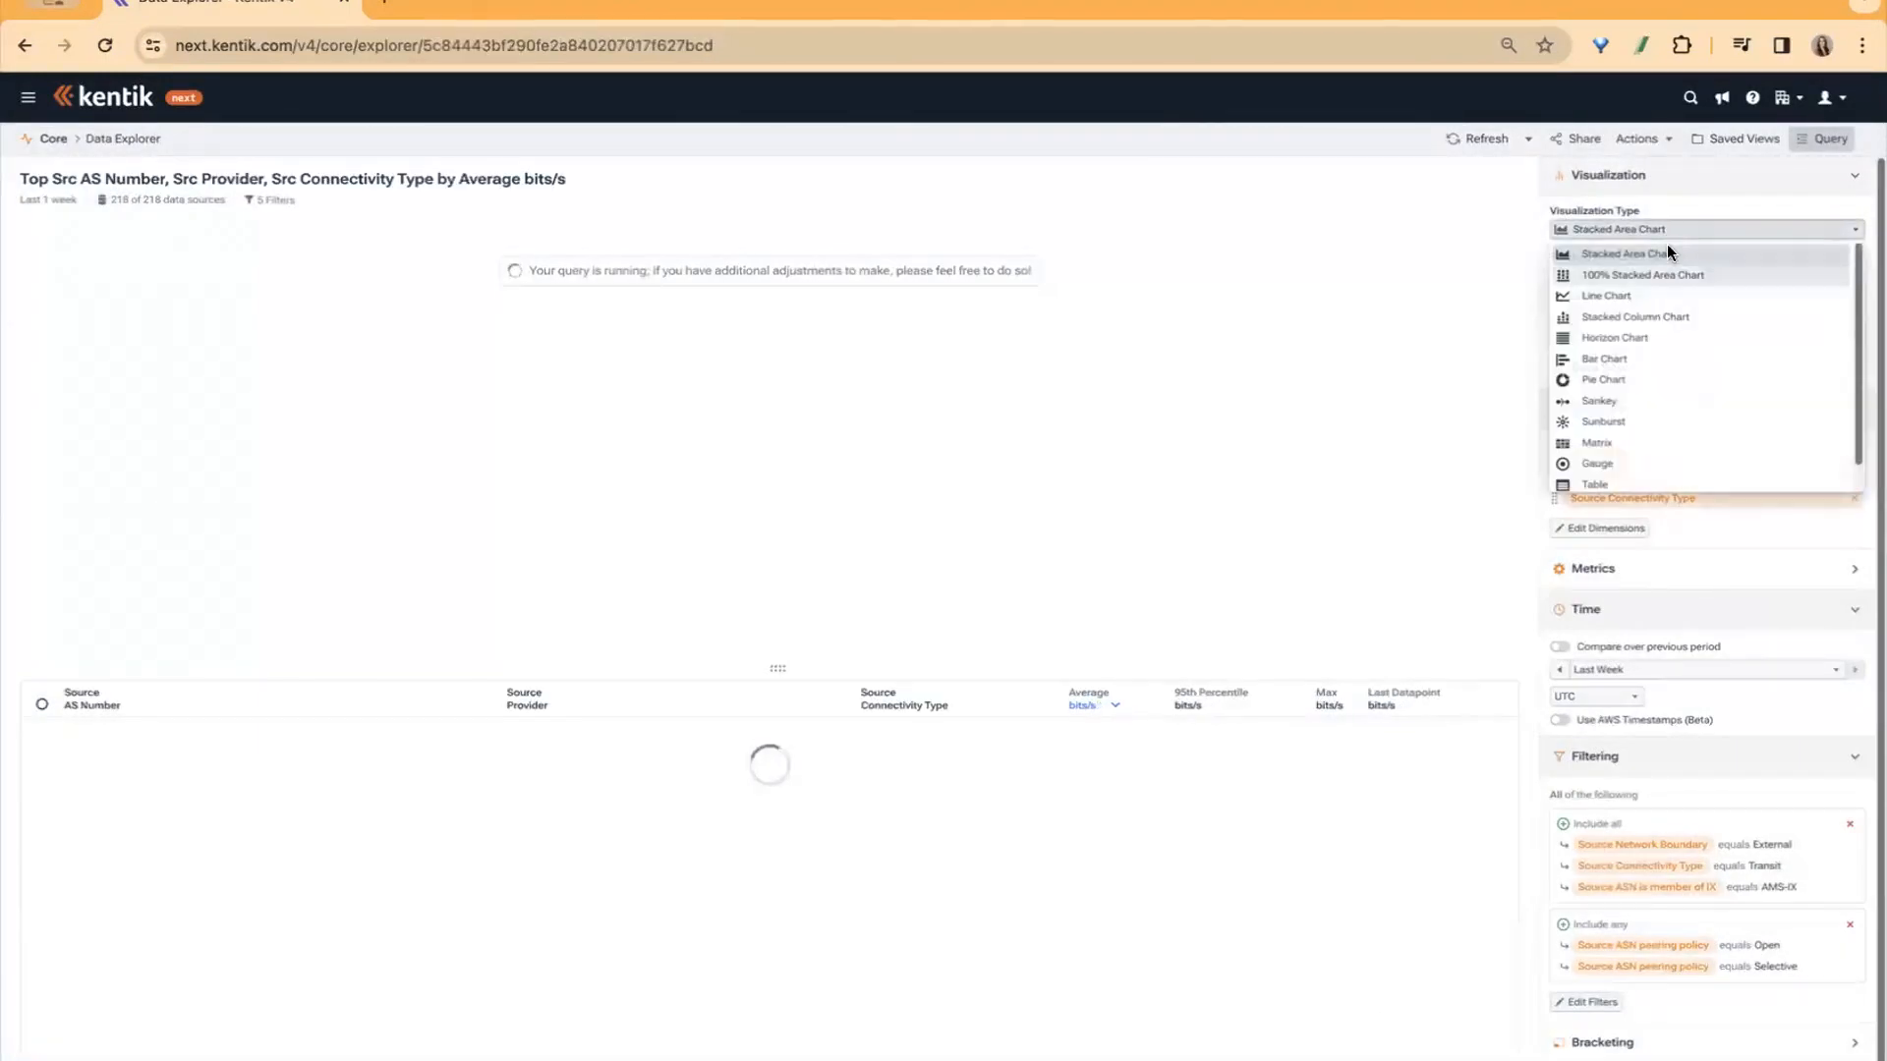
click(1651, 400)
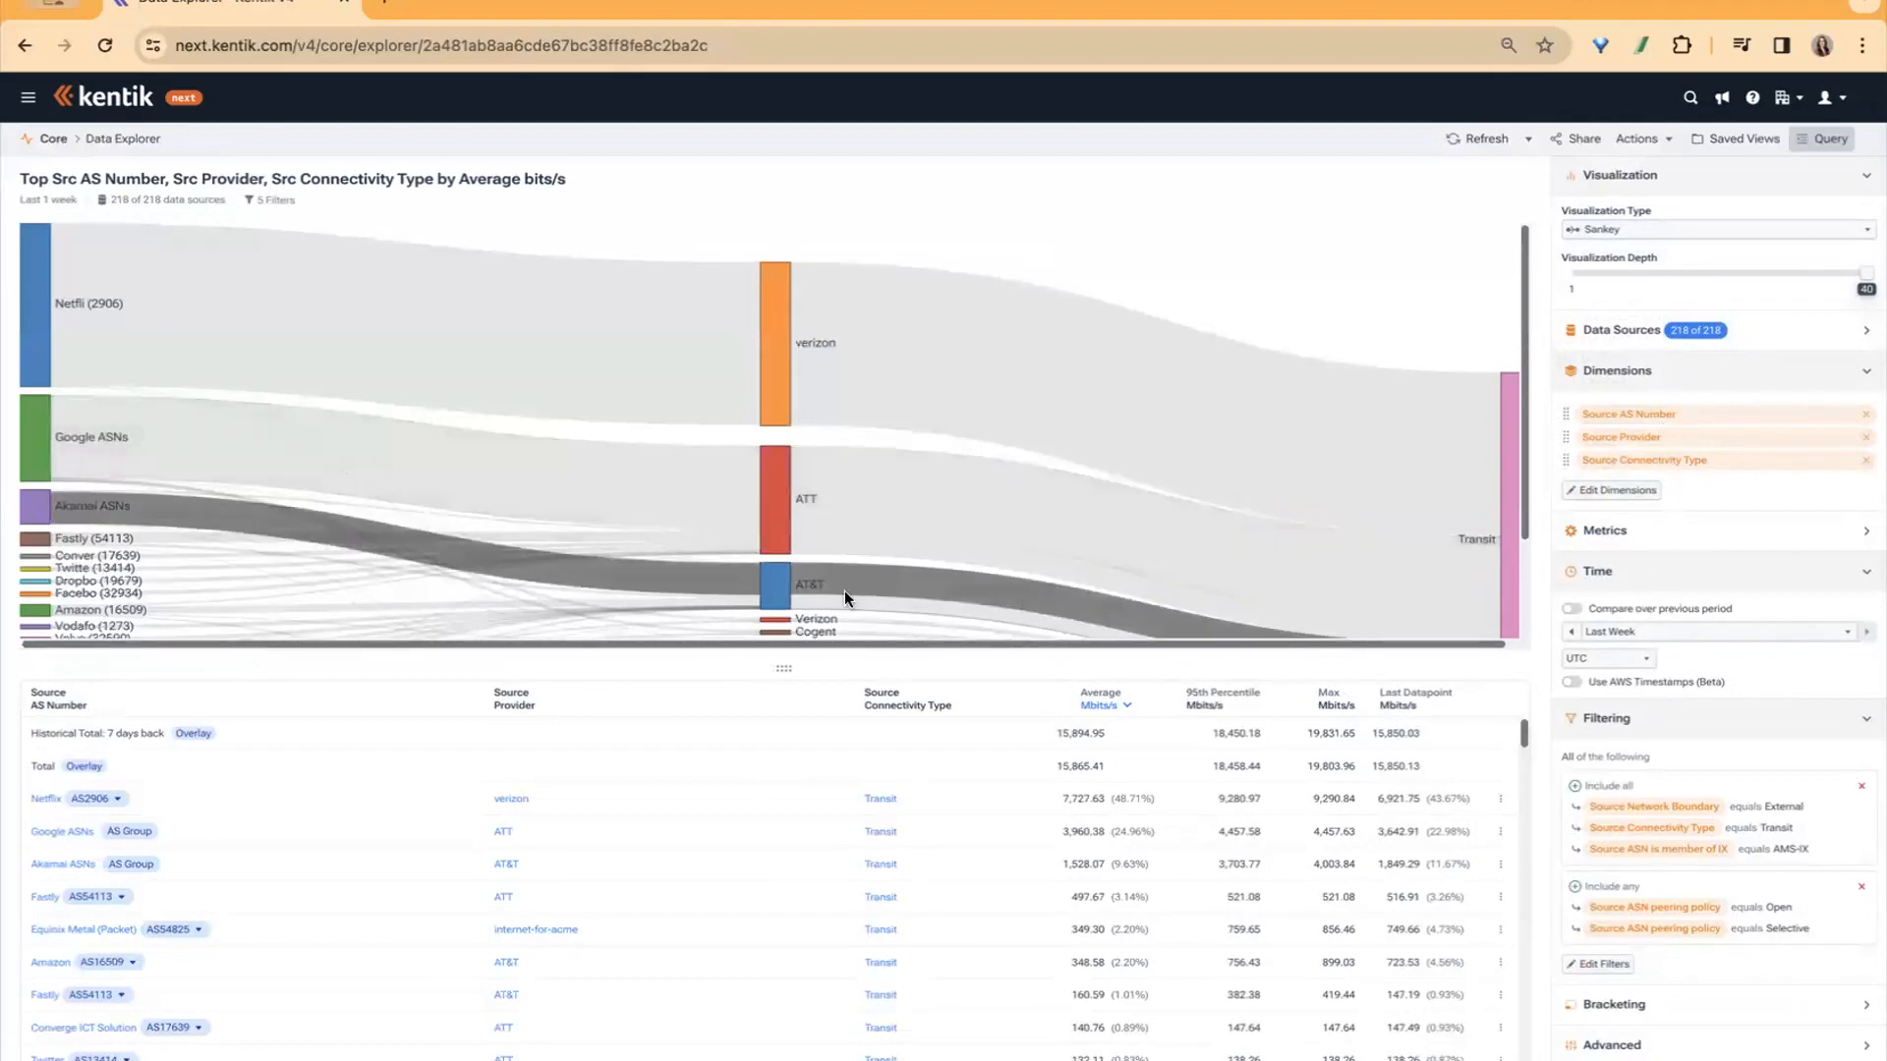
Examine the flows from source AS numbers through providers to Transit, and open the lookup options for Netflix's AS number.
scroll(482, 529, down, 3)
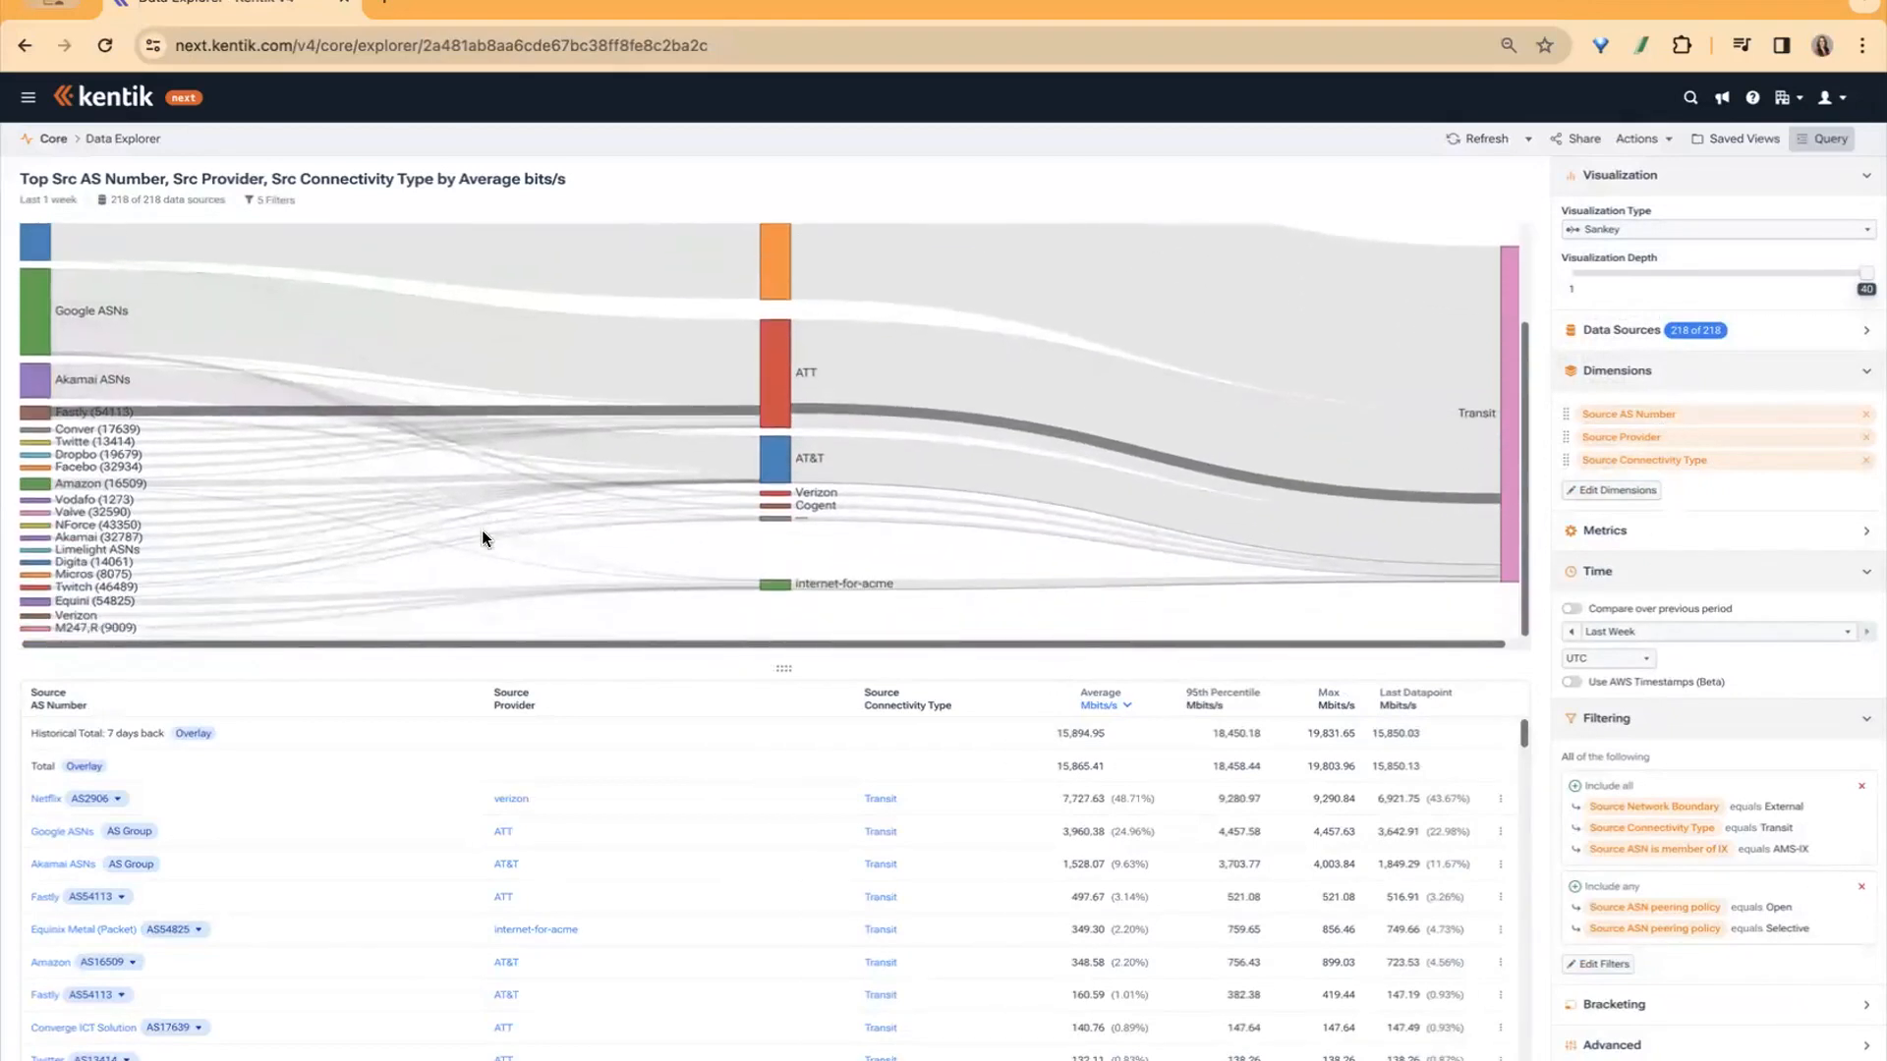
scroll(481, 529, up, 3)
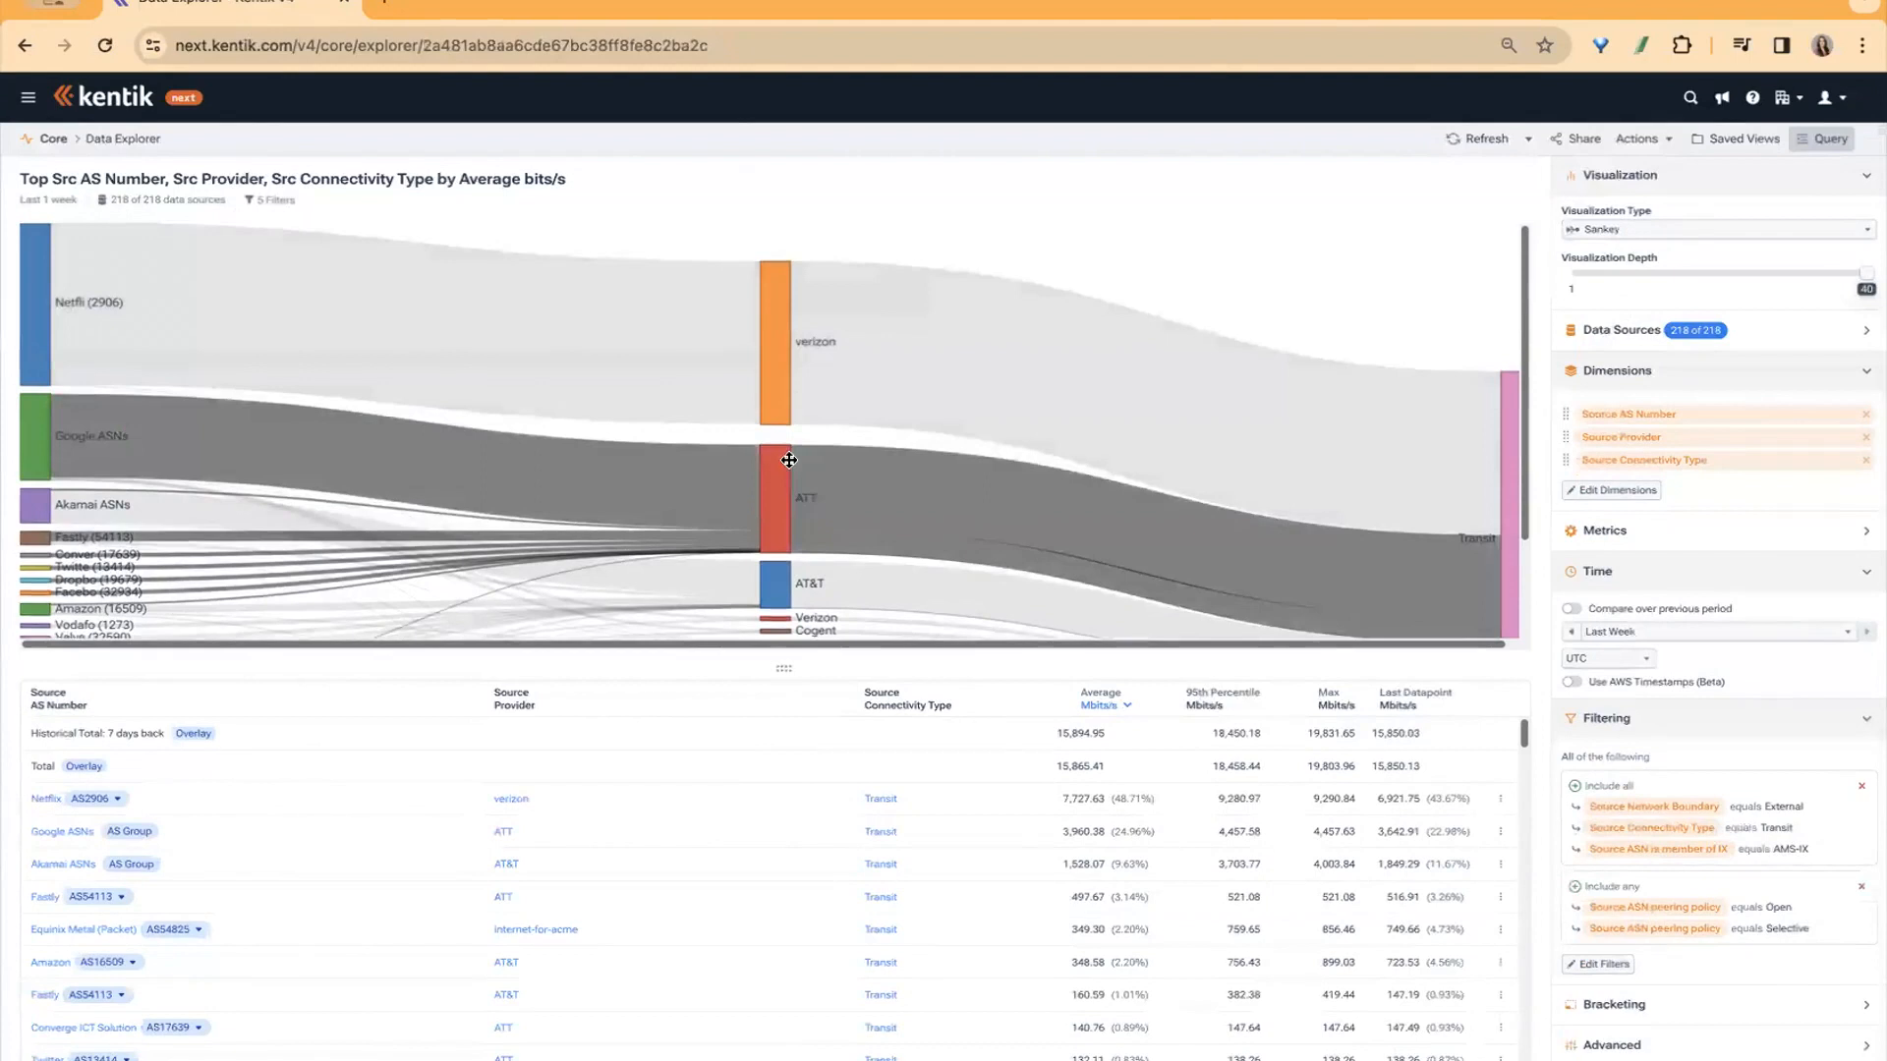
scroll(781, 462, down, 1)
scroll(789, 460, up, 1)
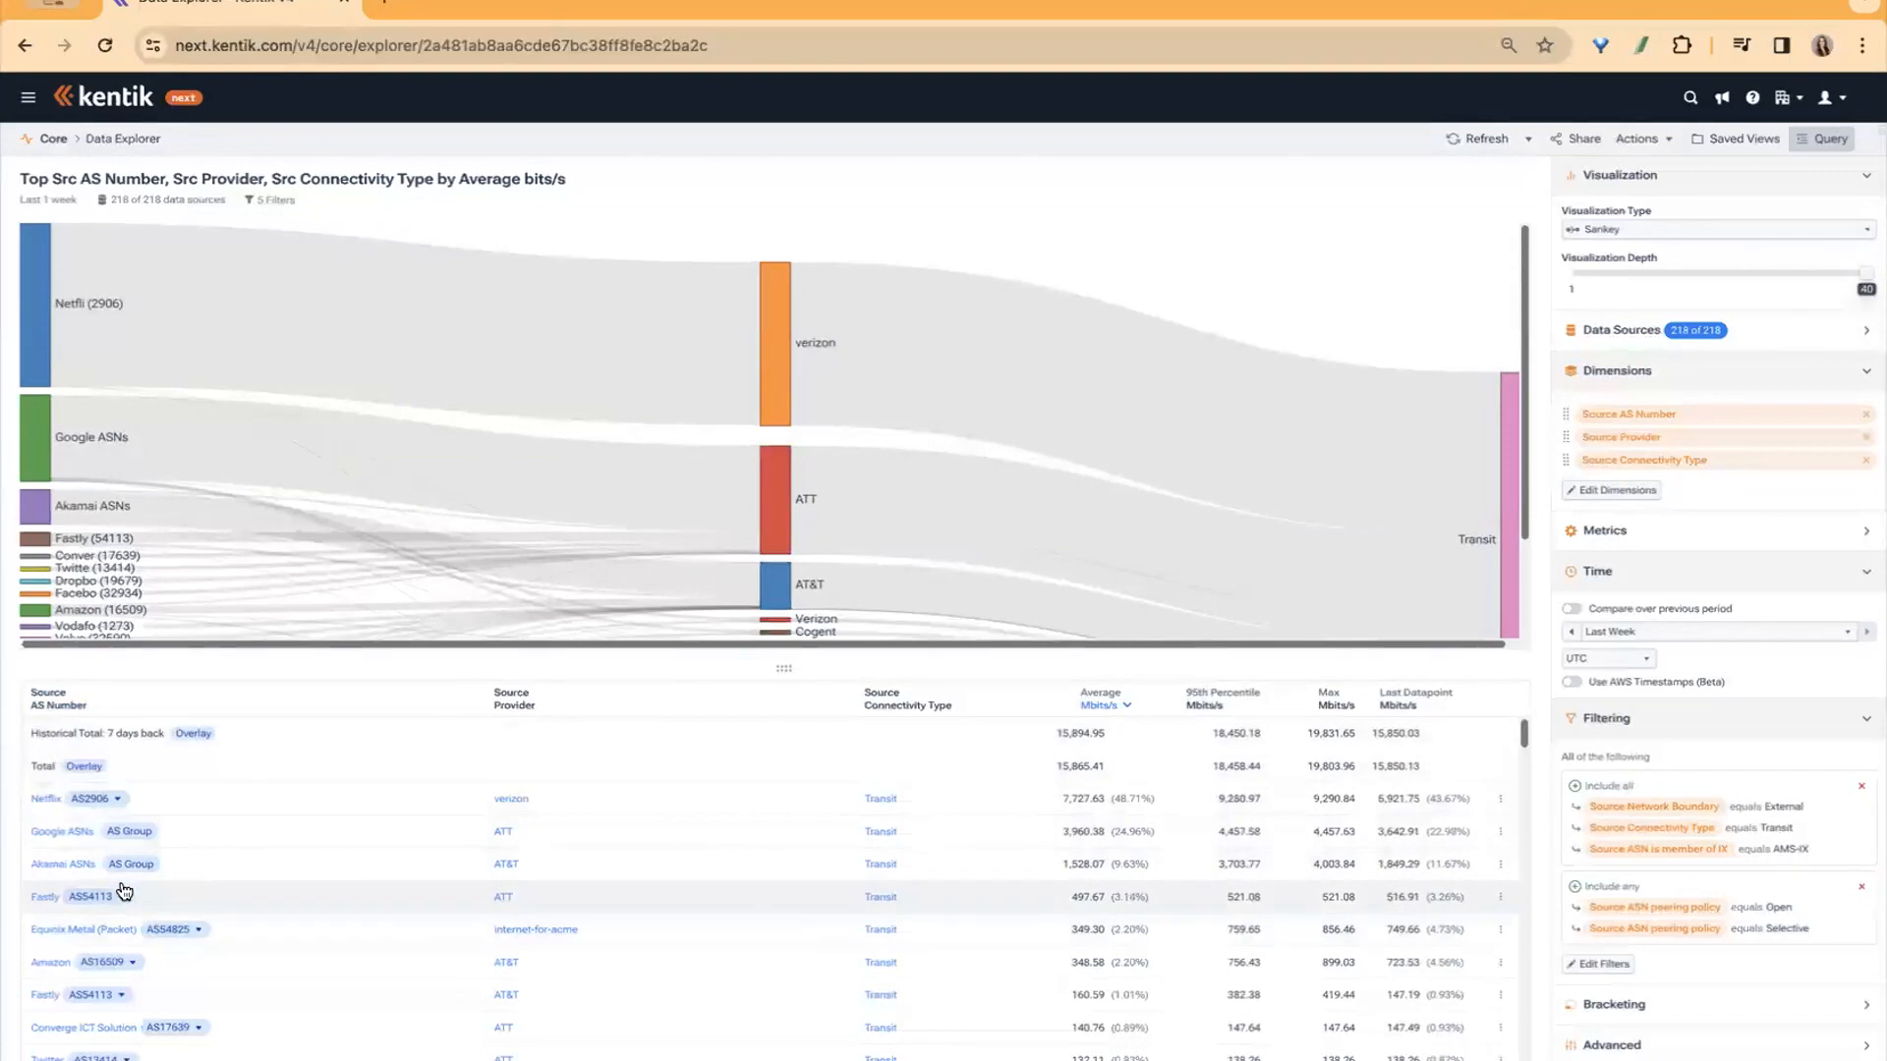
click(117, 808)
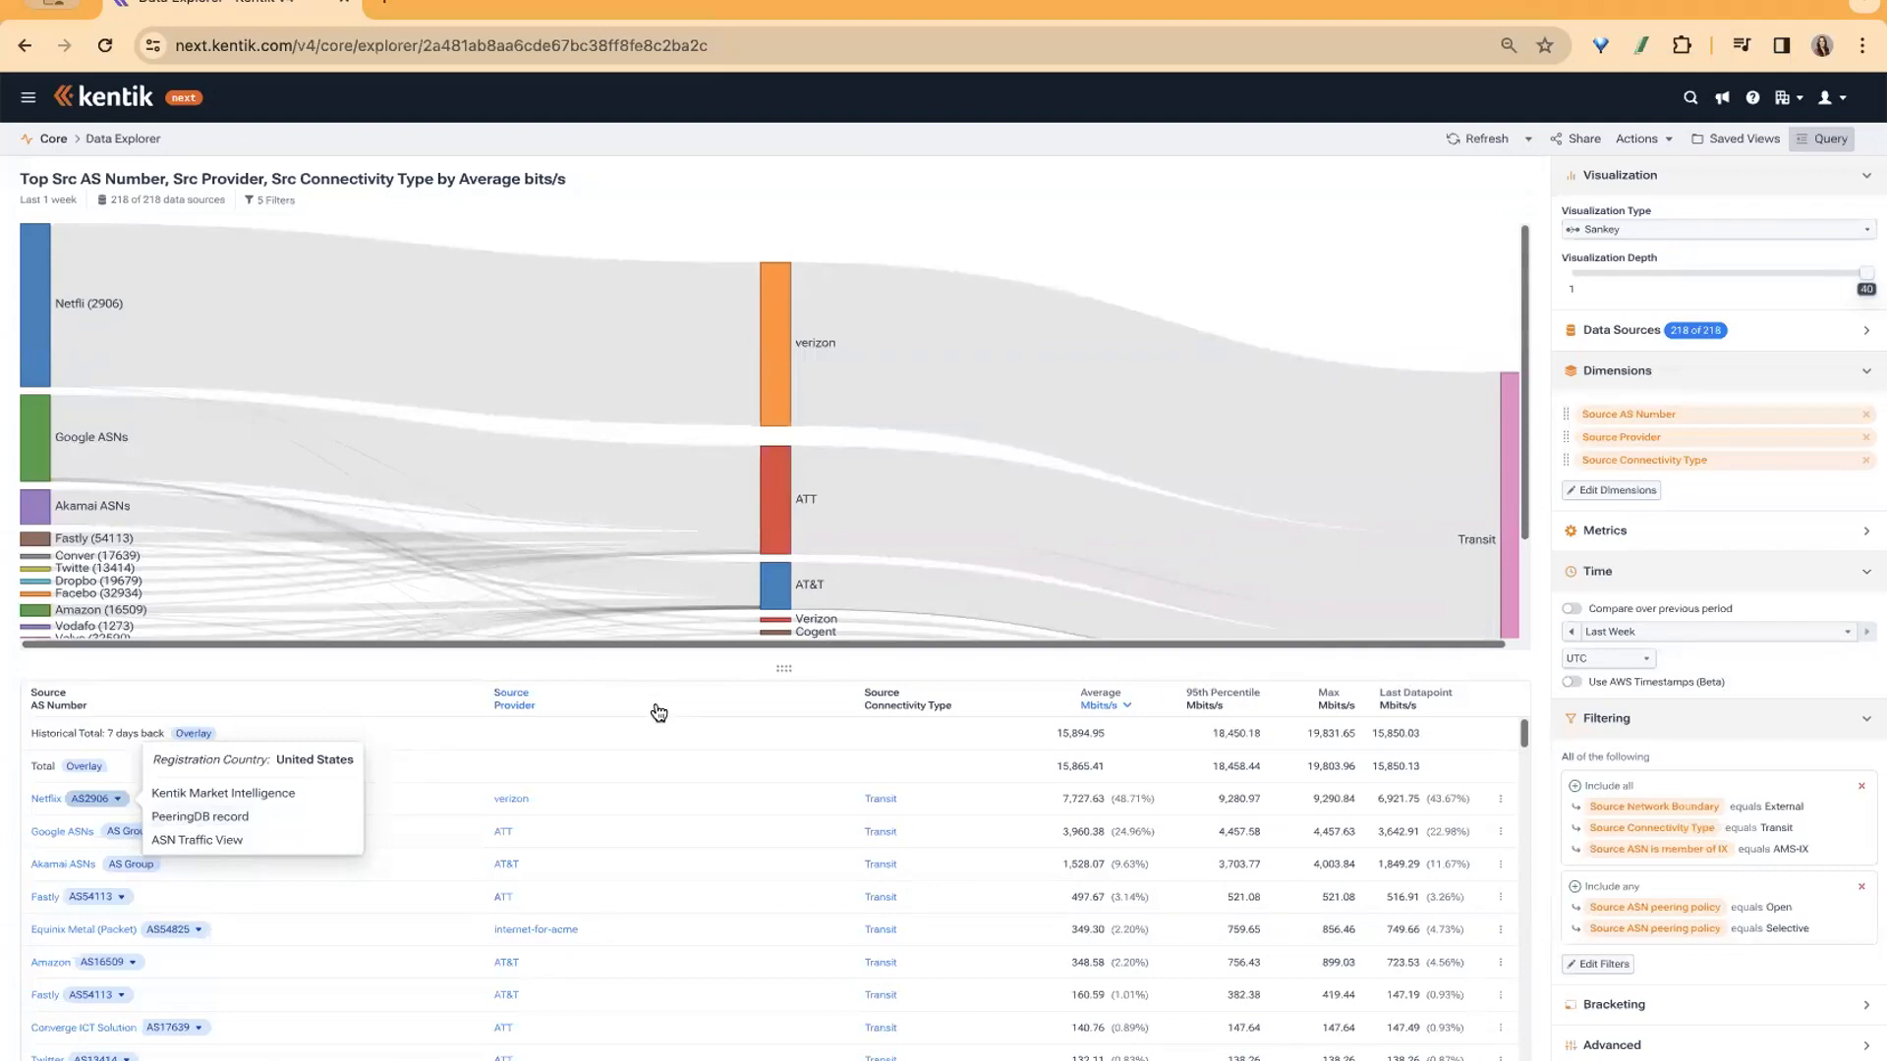
click(28, 97)
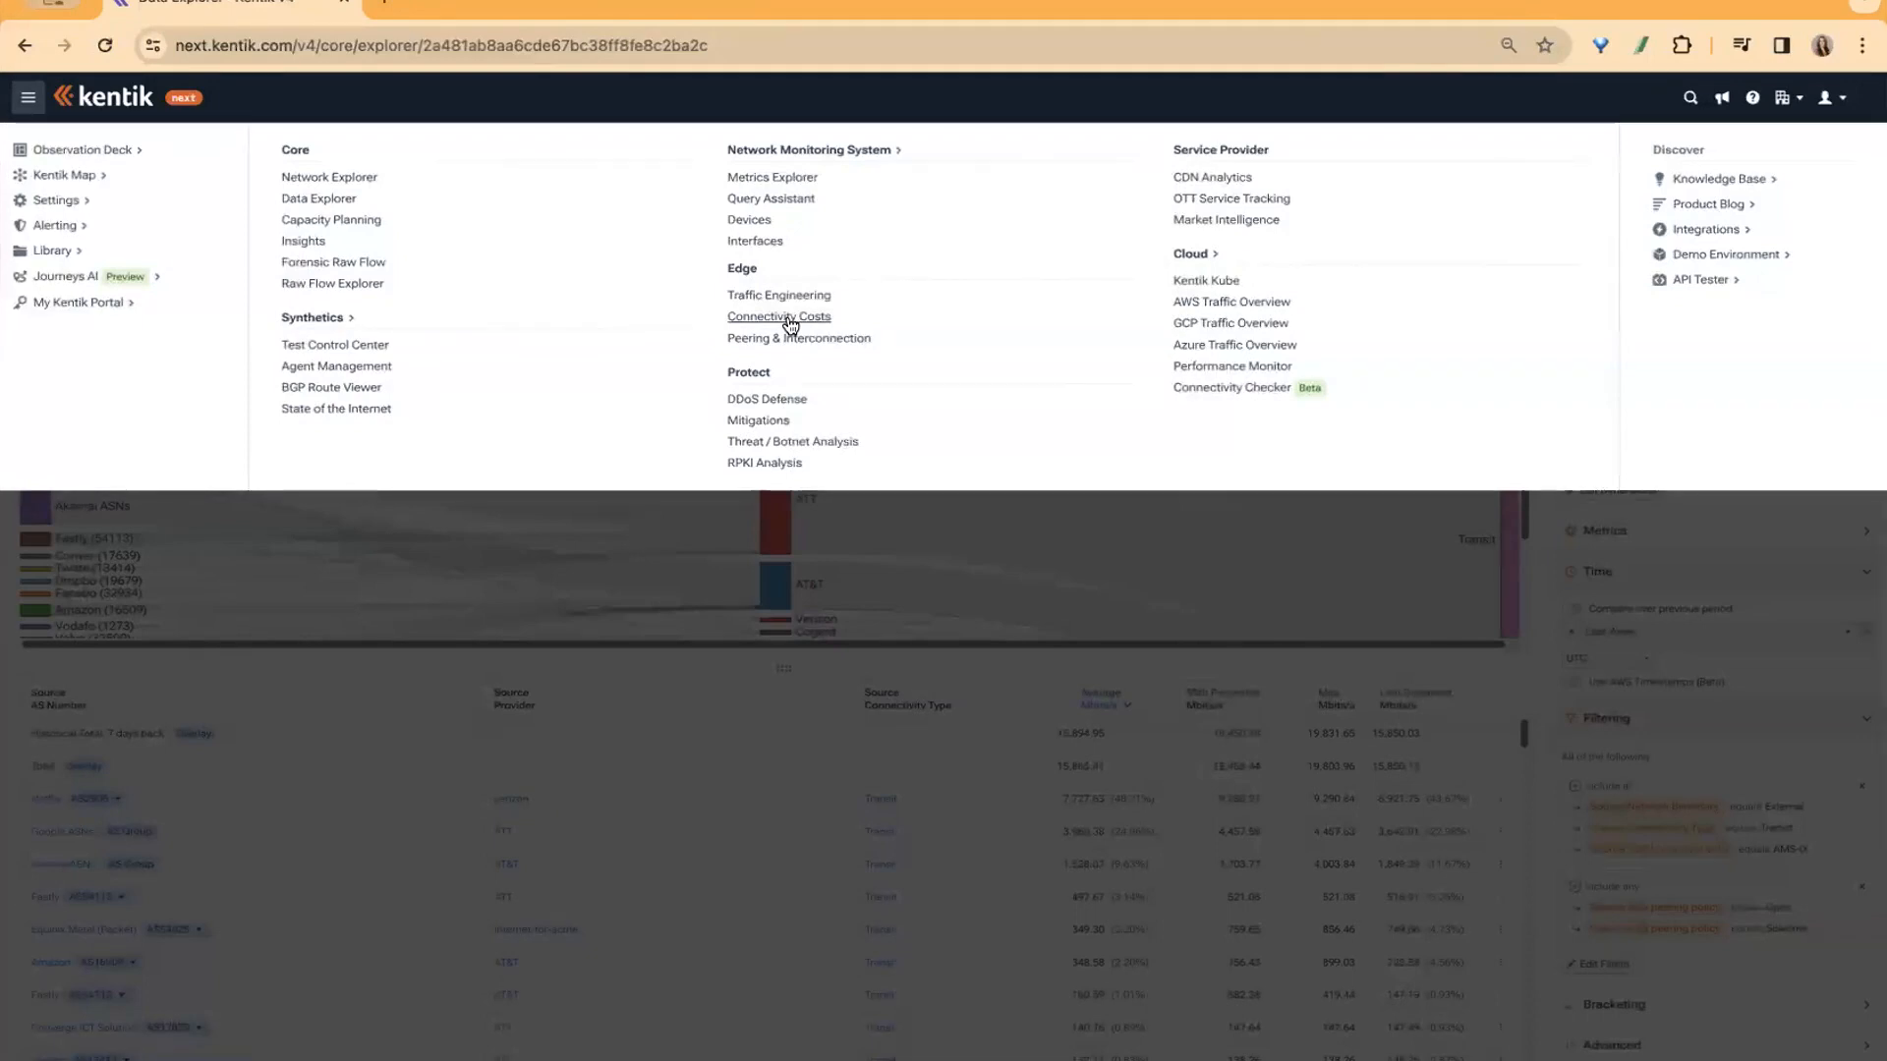
click(641, 698)
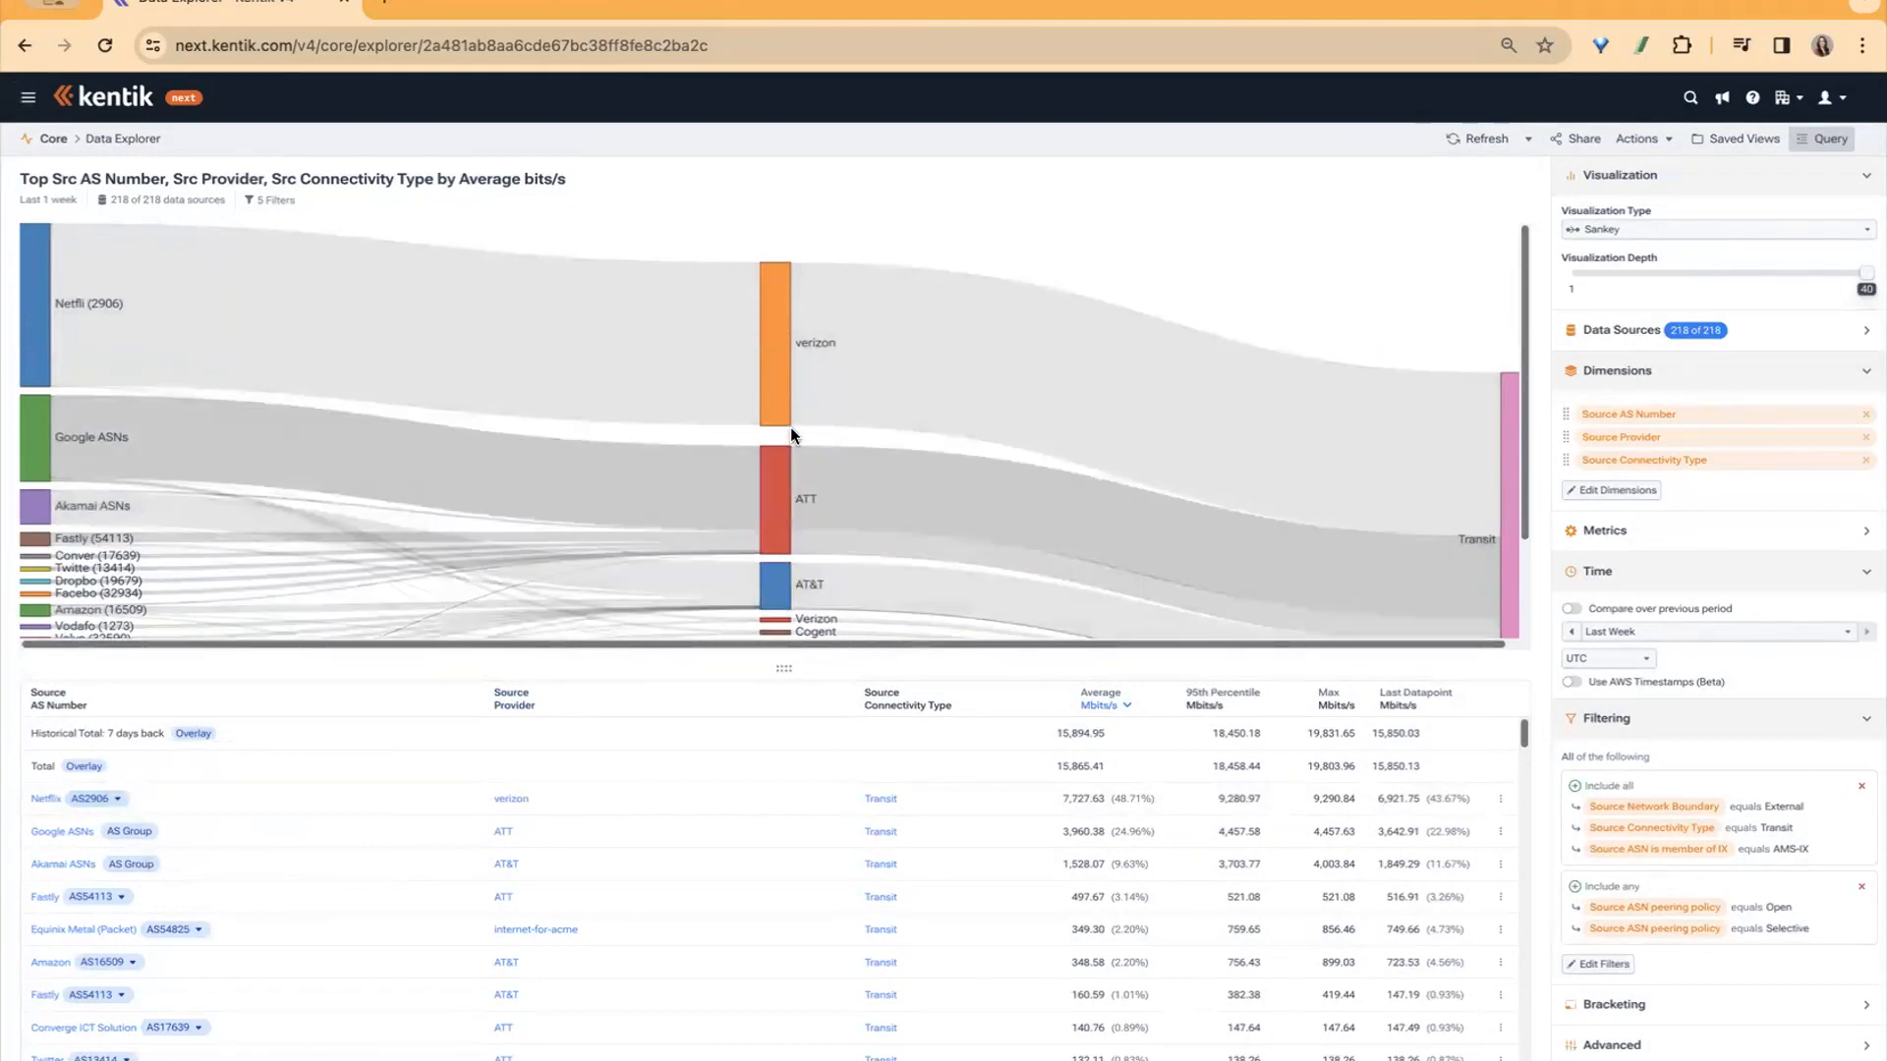
Create a saved view of the Sankey query named AMS-IX with Private visibility and save it.
scroll(796, 496, down, 2)
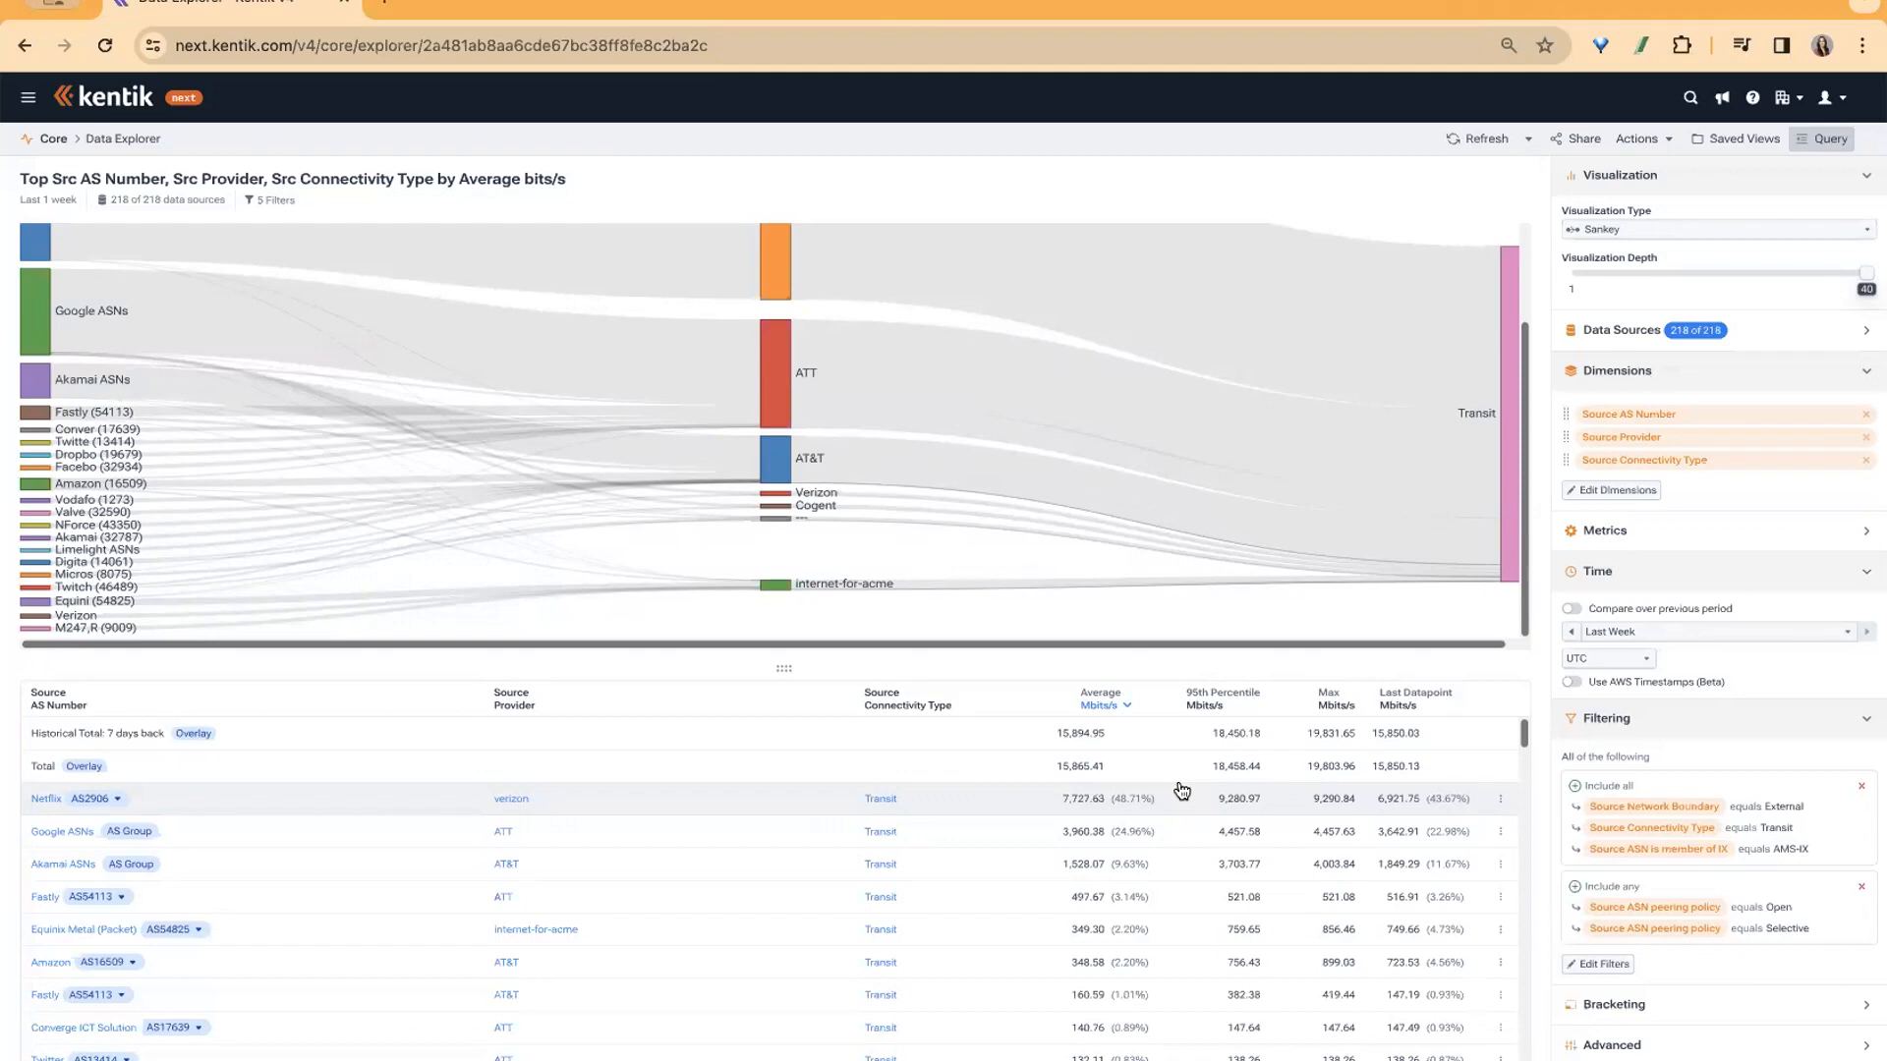
click(1638, 140)
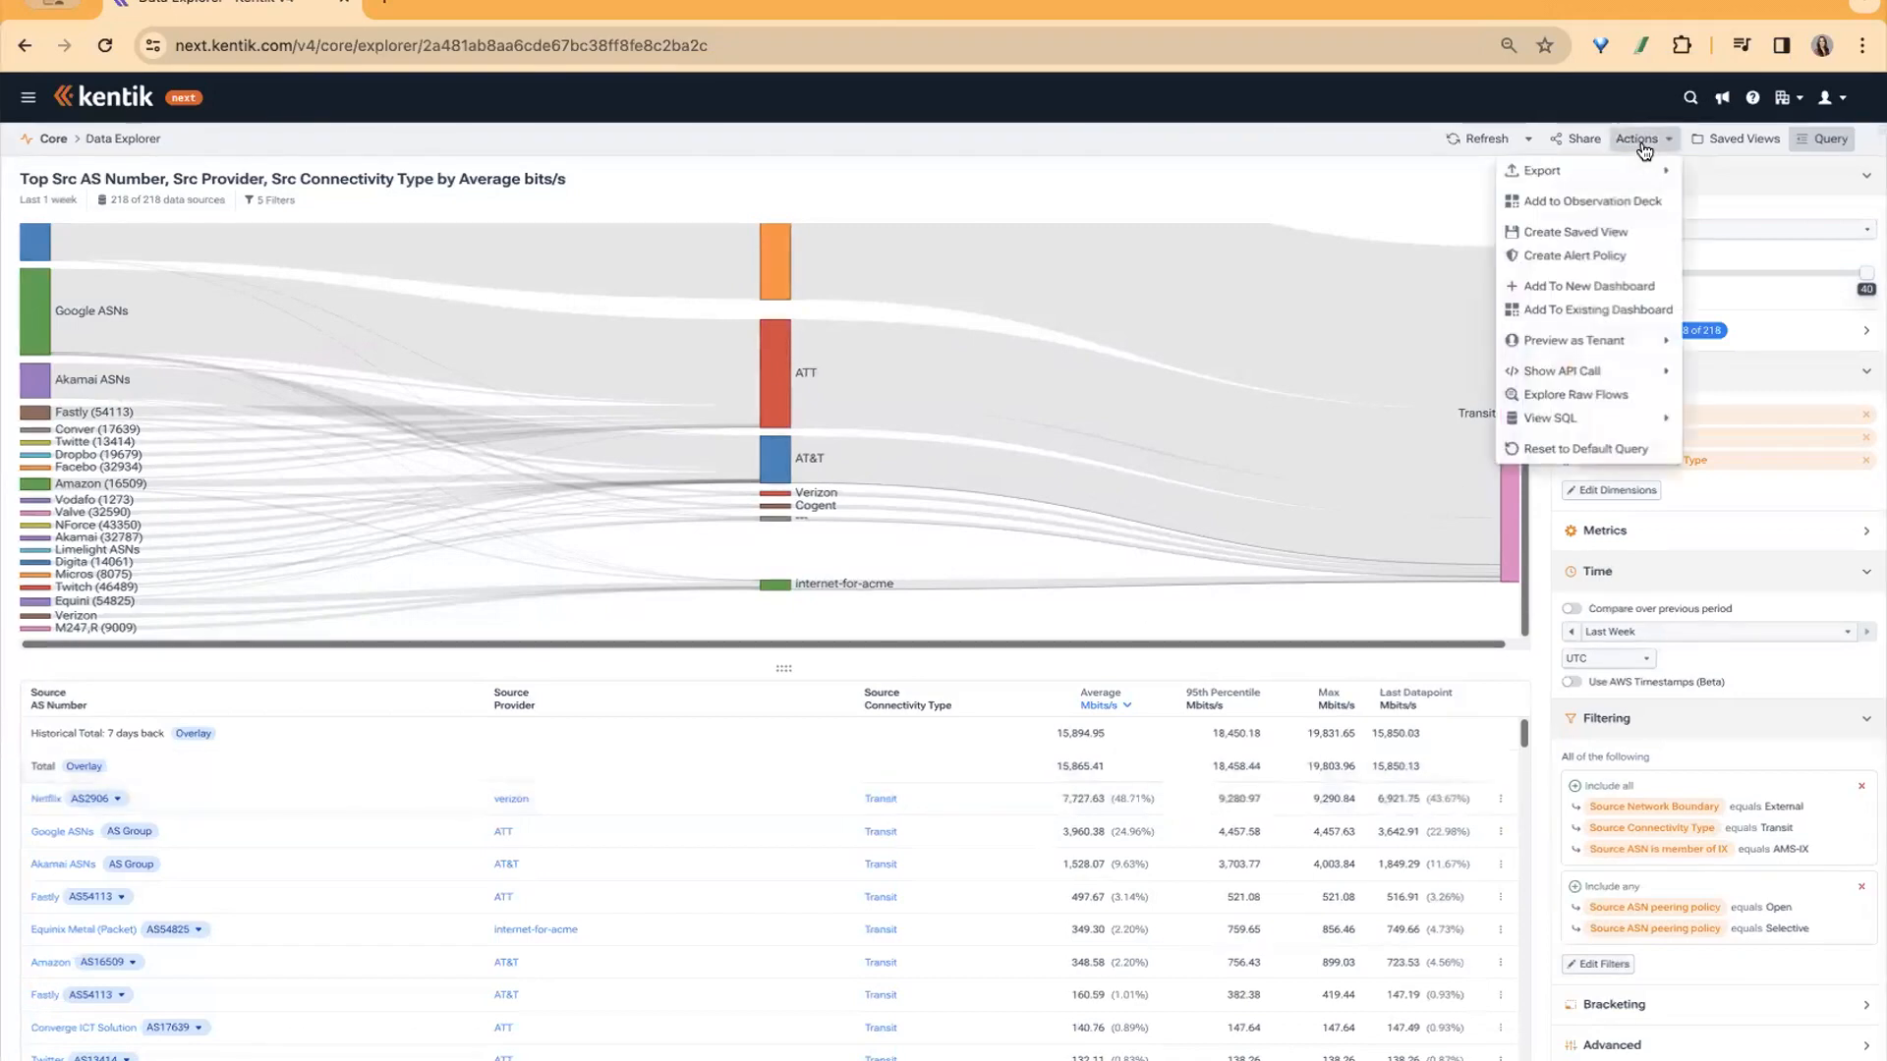
click(1607, 233)
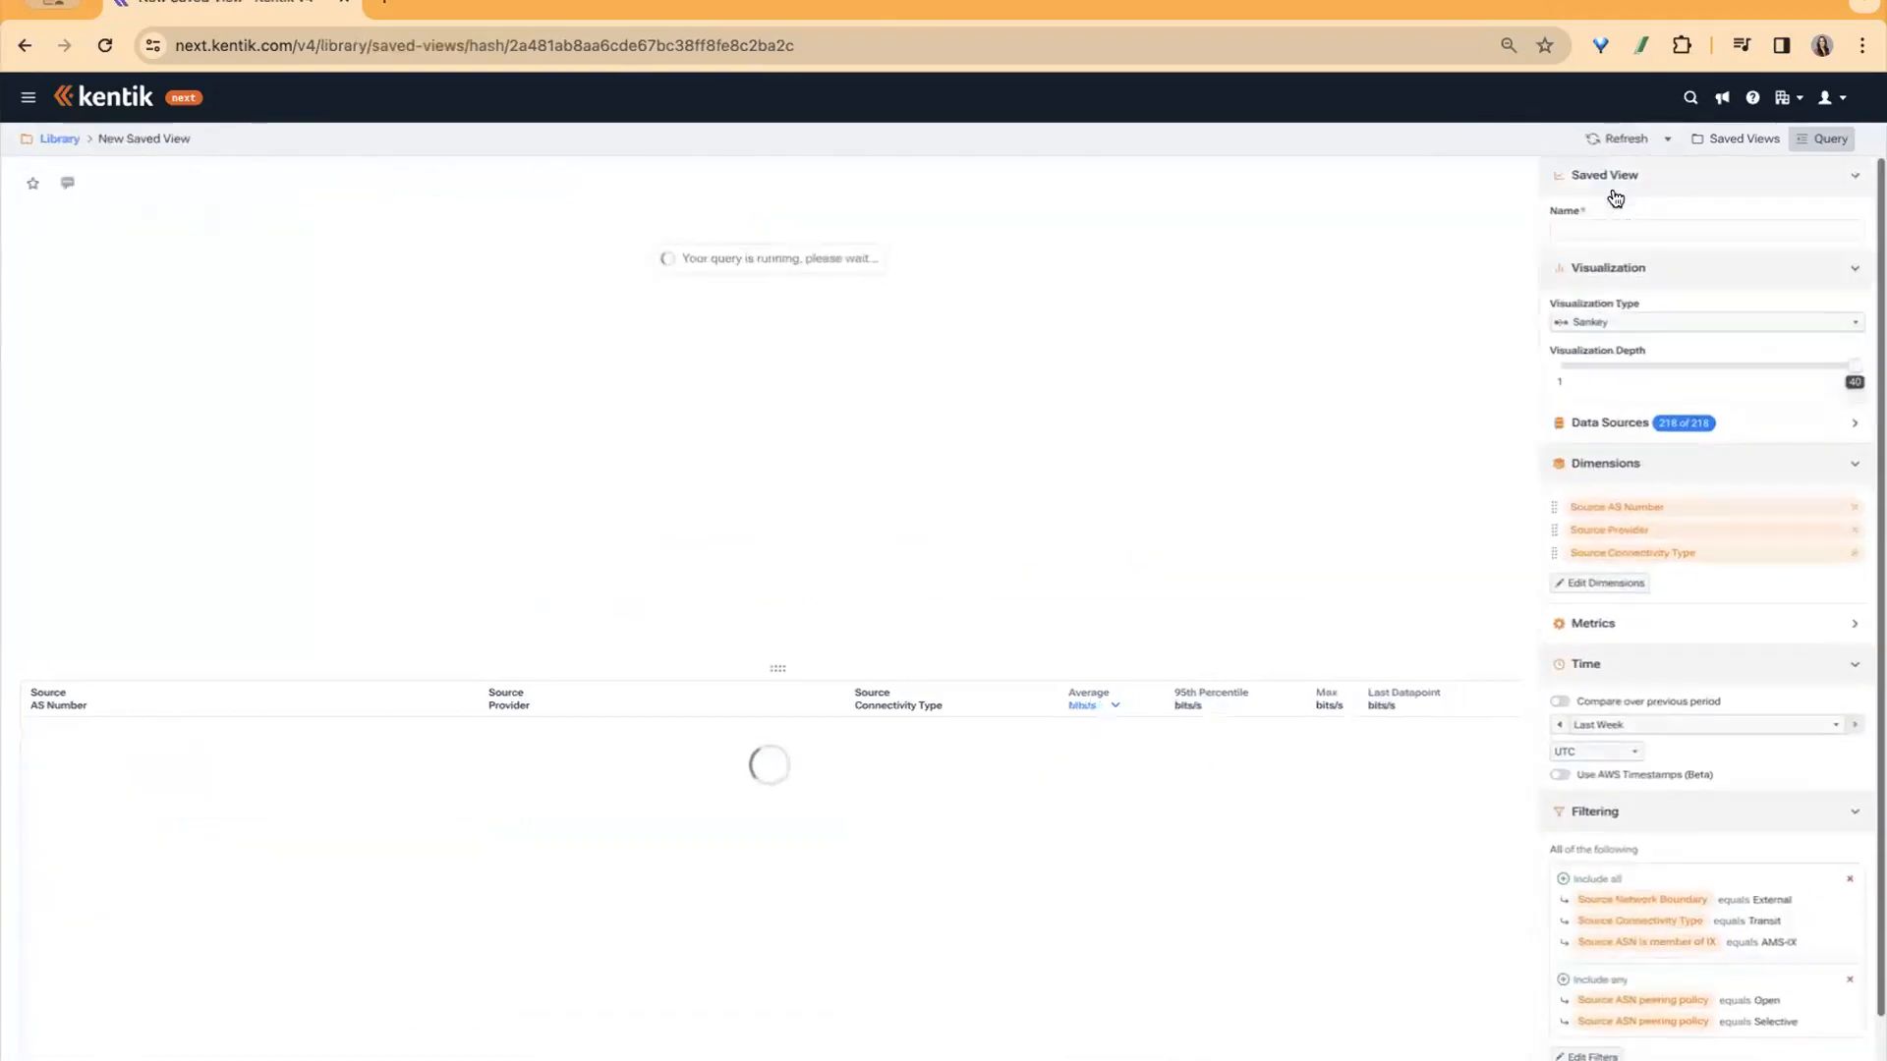
click(1611, 230)
text(AM)
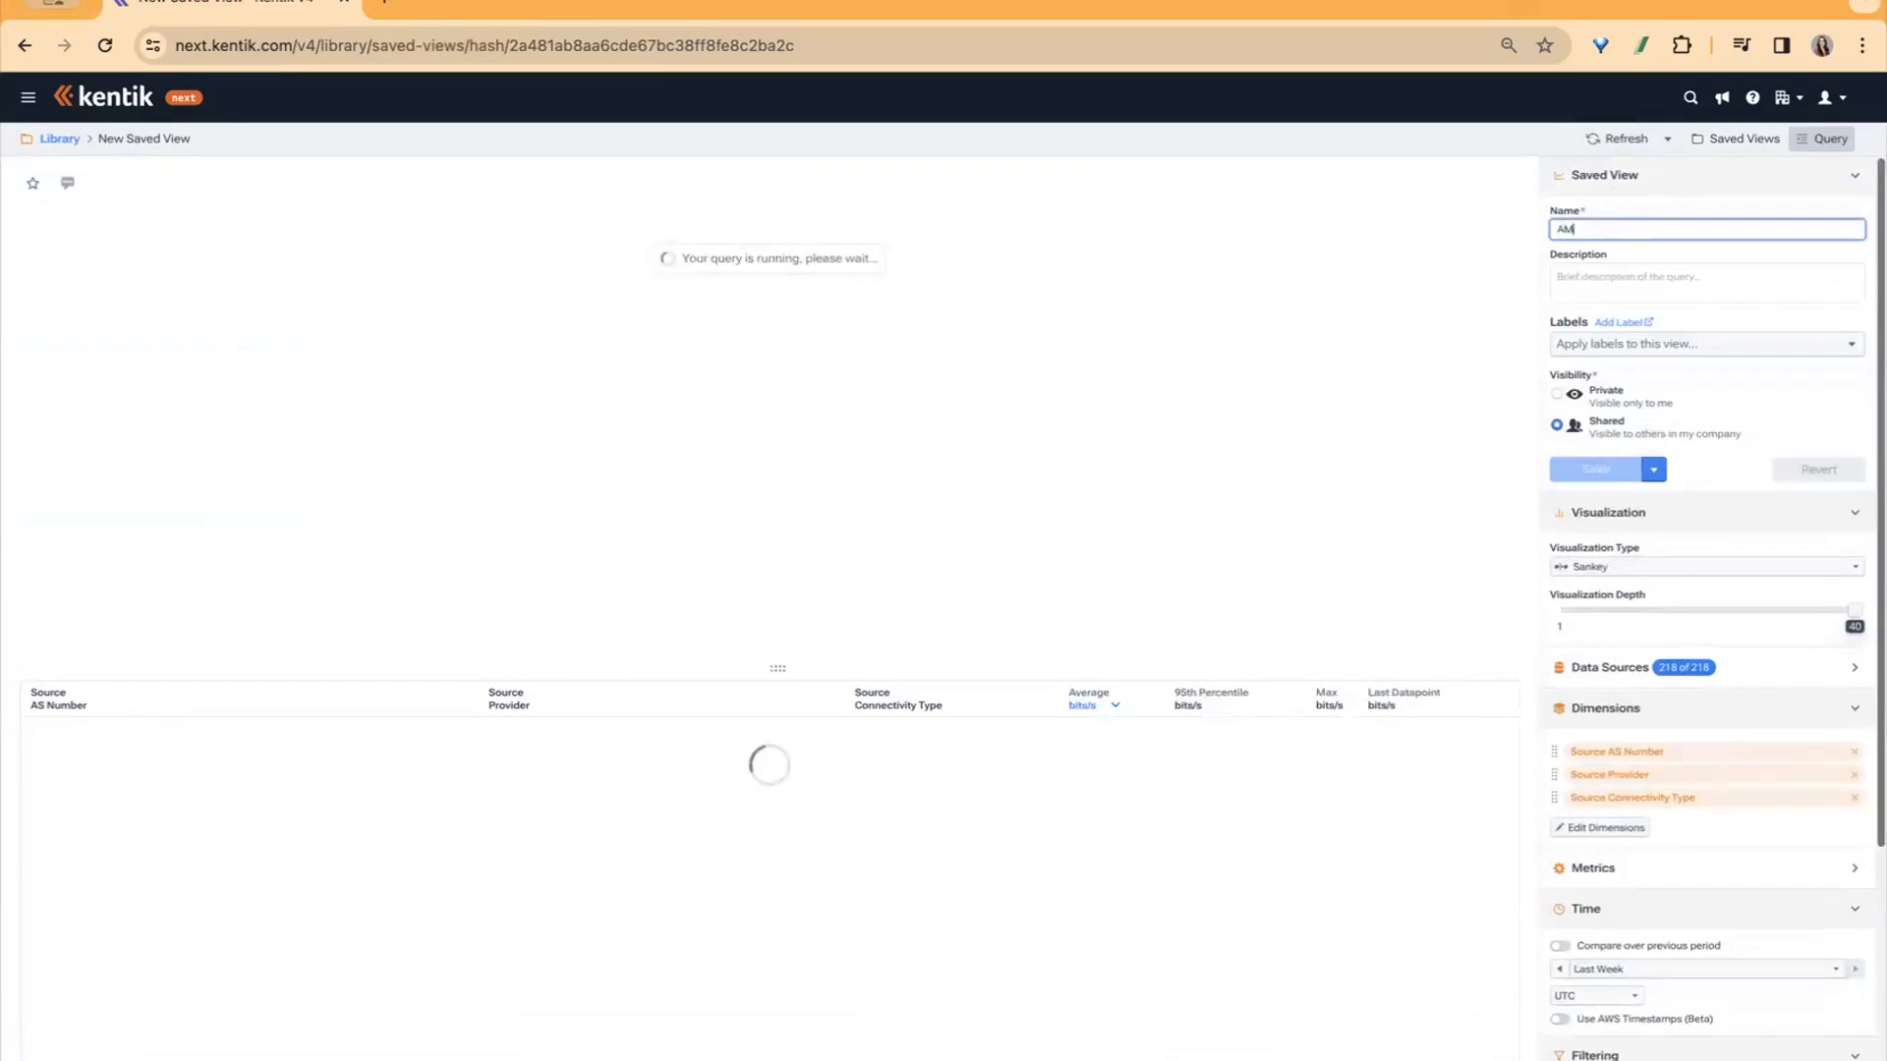
text(S-ICX)
key(BackSpace)
key(BackSpace)
text(X)
click(1613, 396)
click(1617, 472)
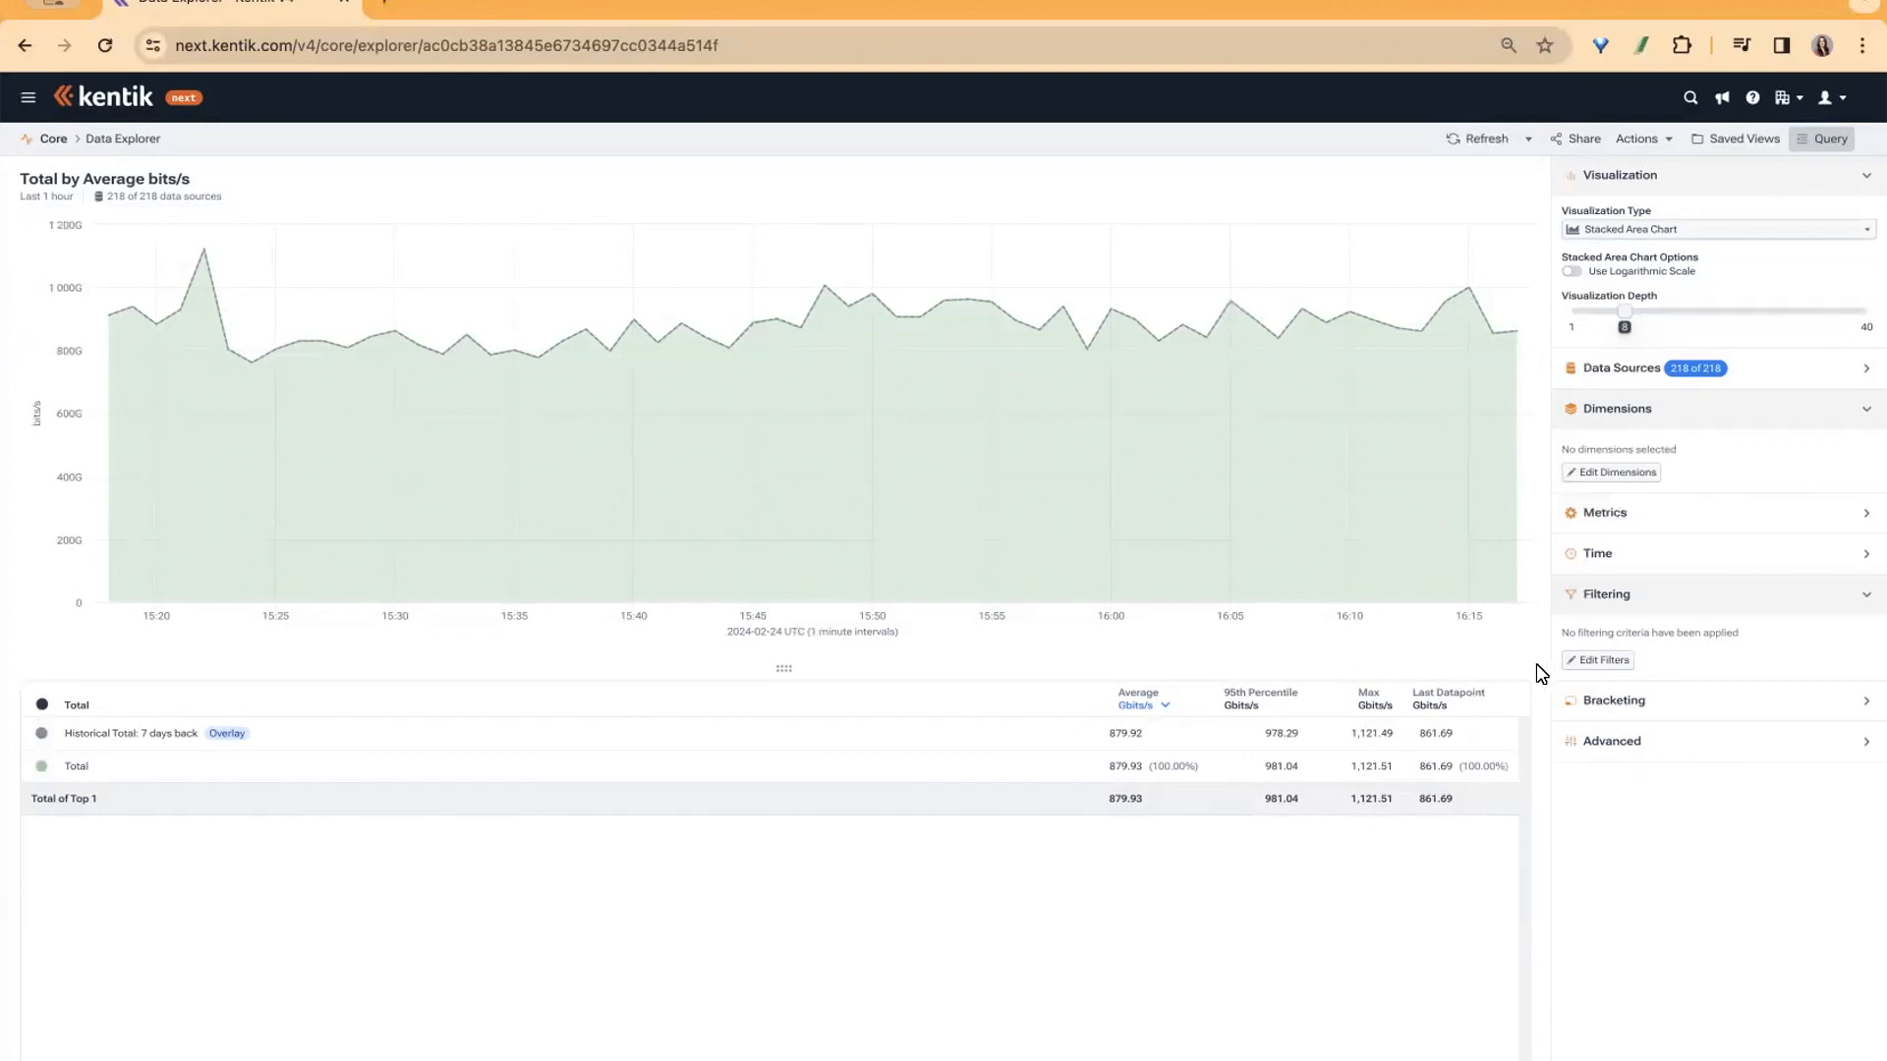
Change the default query's visualization to Line Chart and start a filter group with Source Network Boundary equals External.
click(1712, 235)
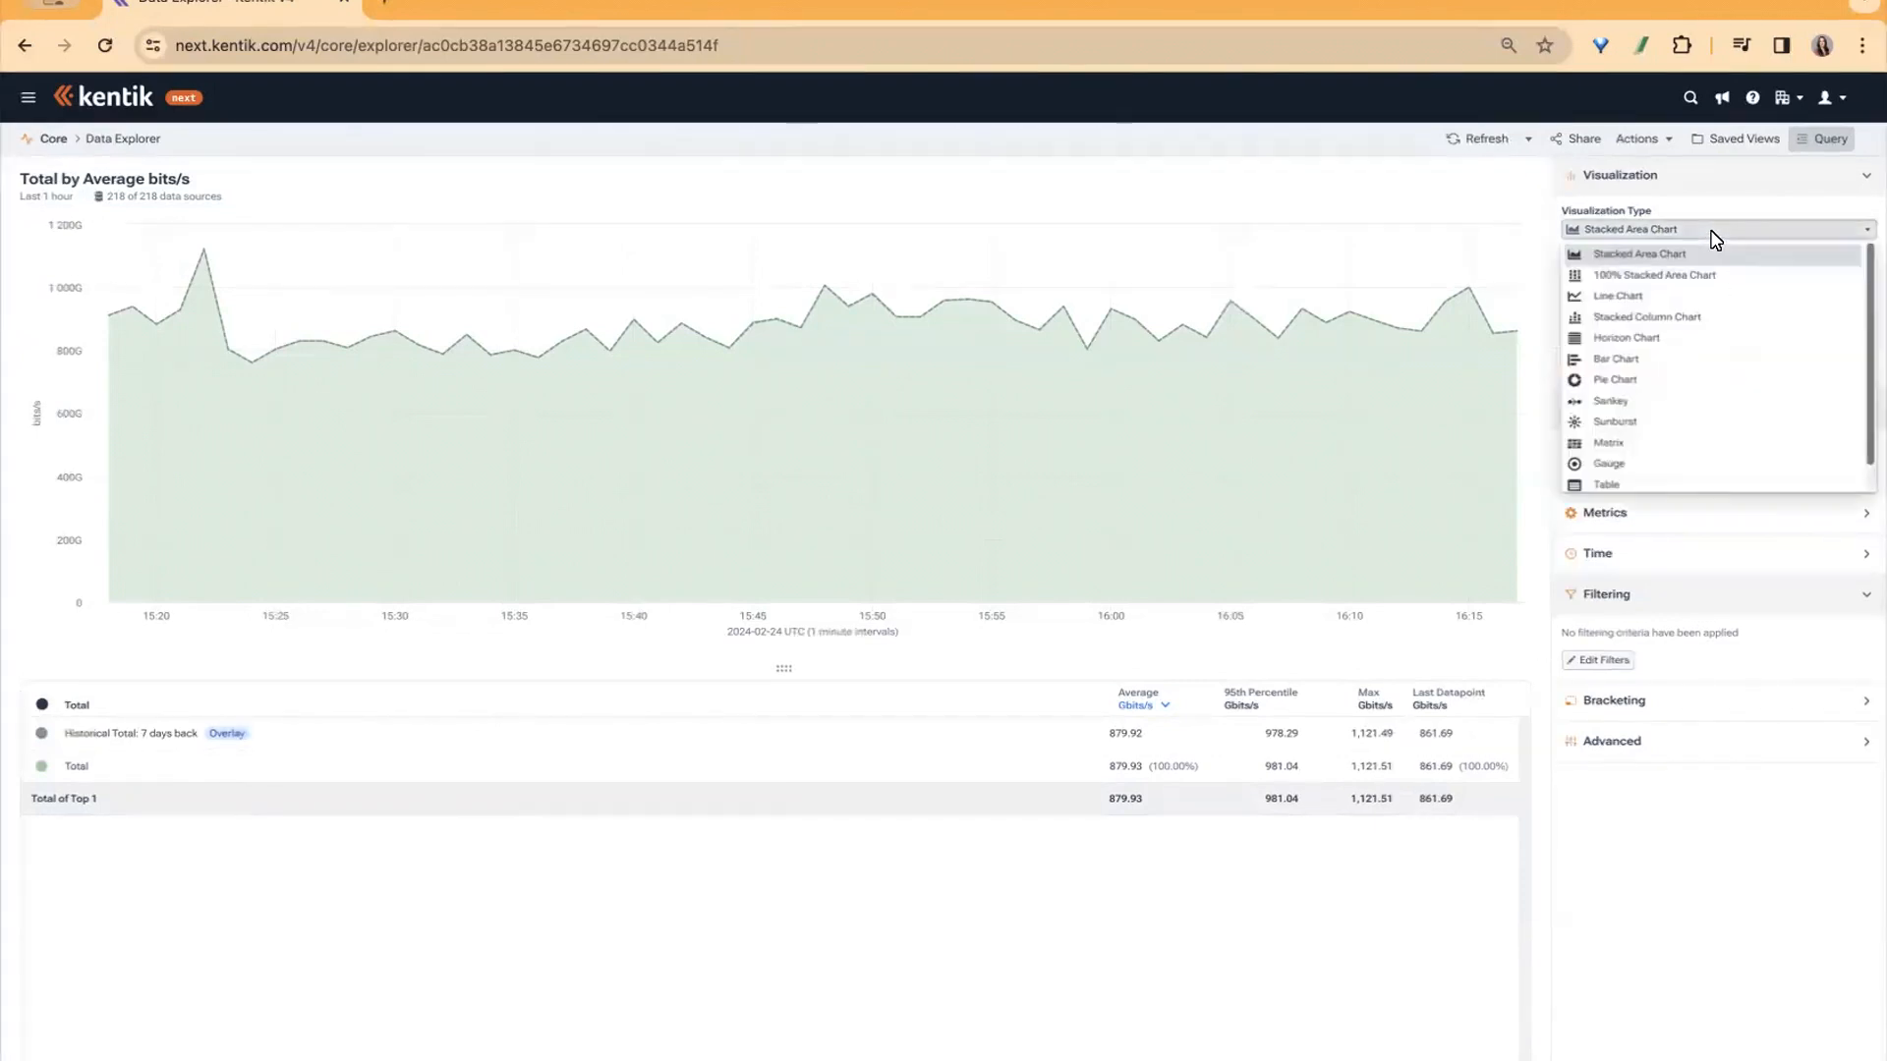
click(1692, 295)
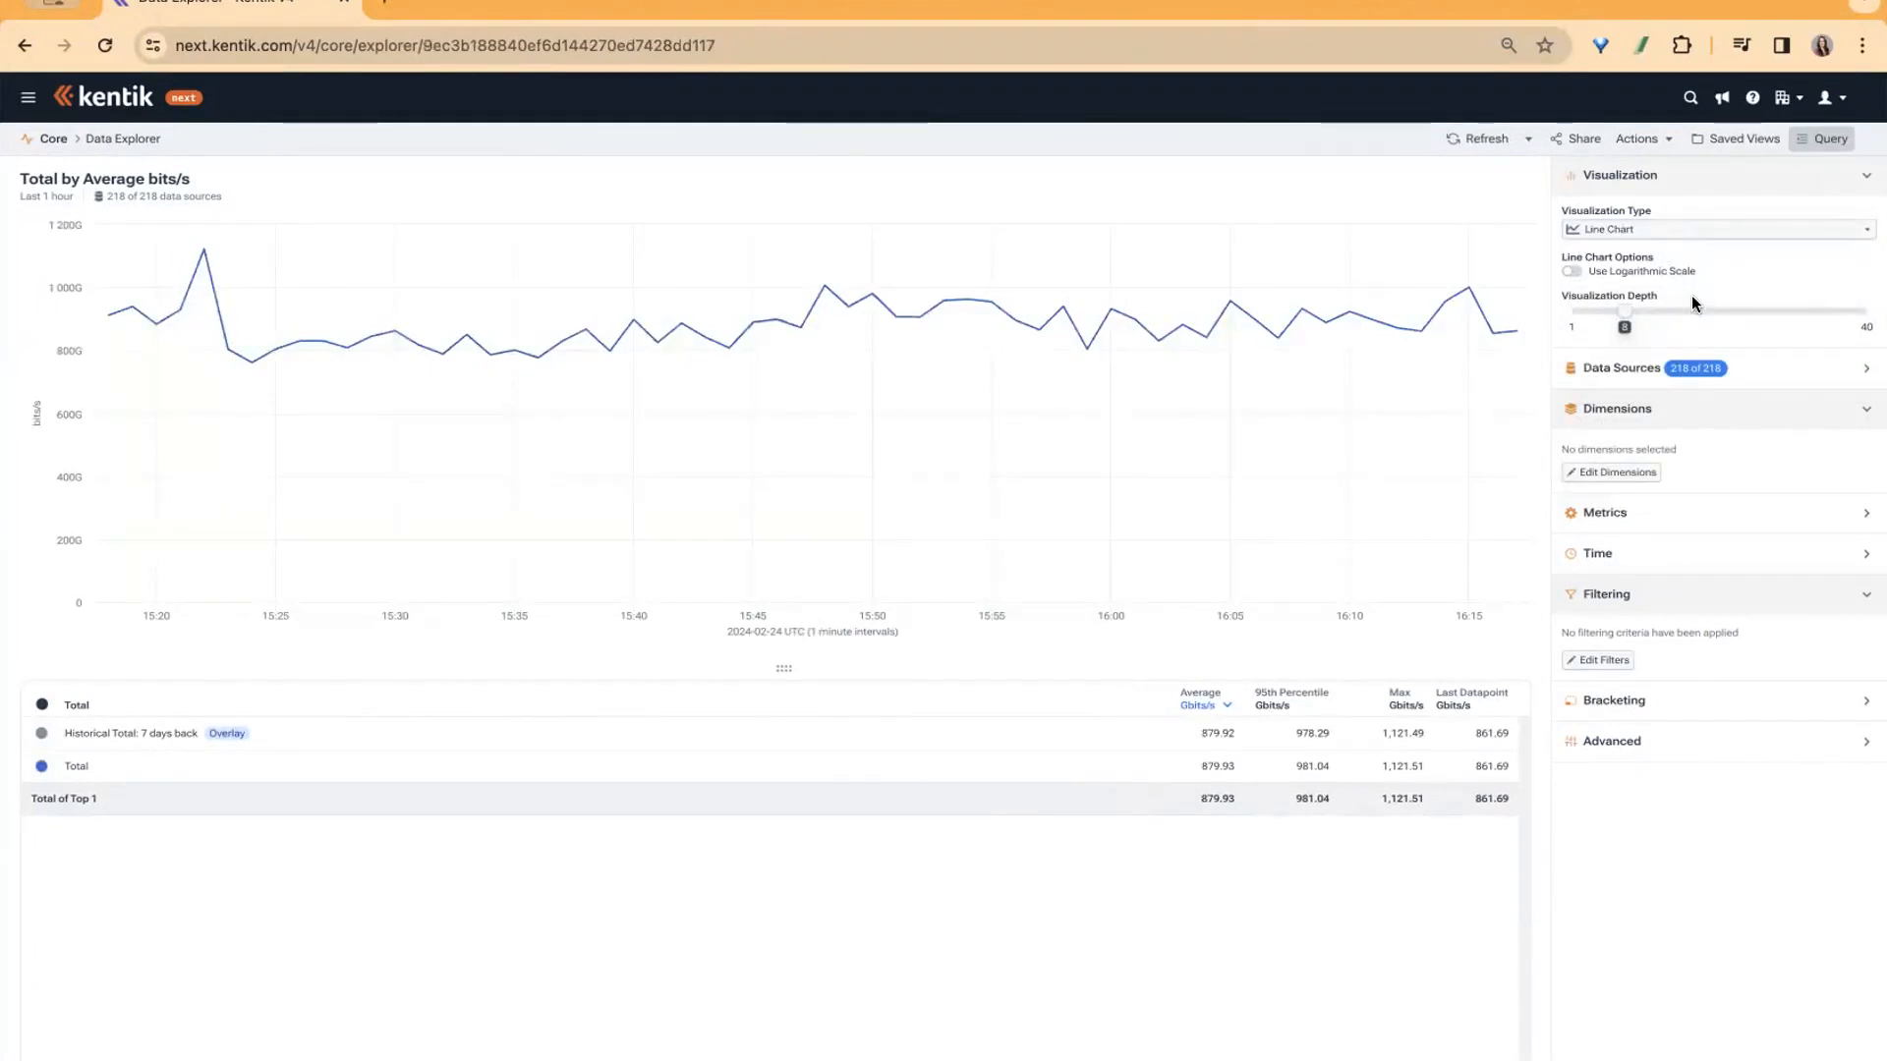
click(1617, 667)
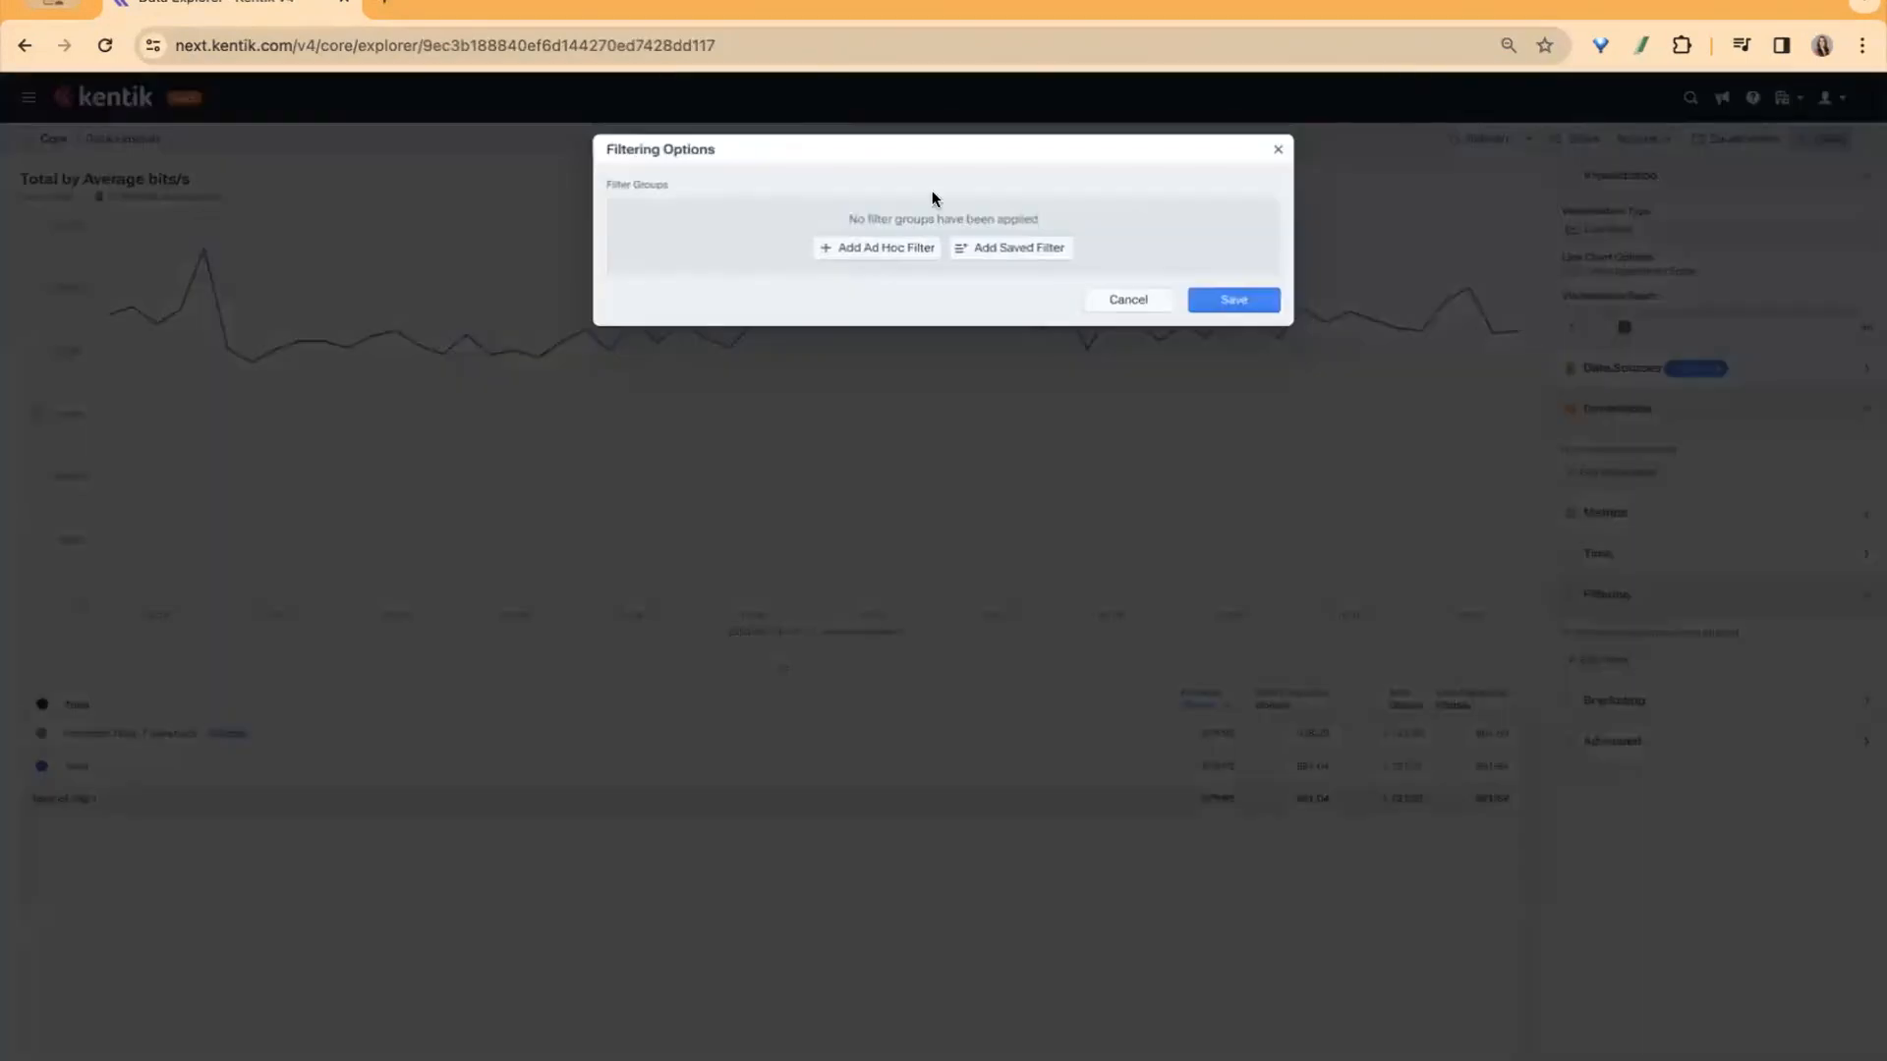
click(882, 252)
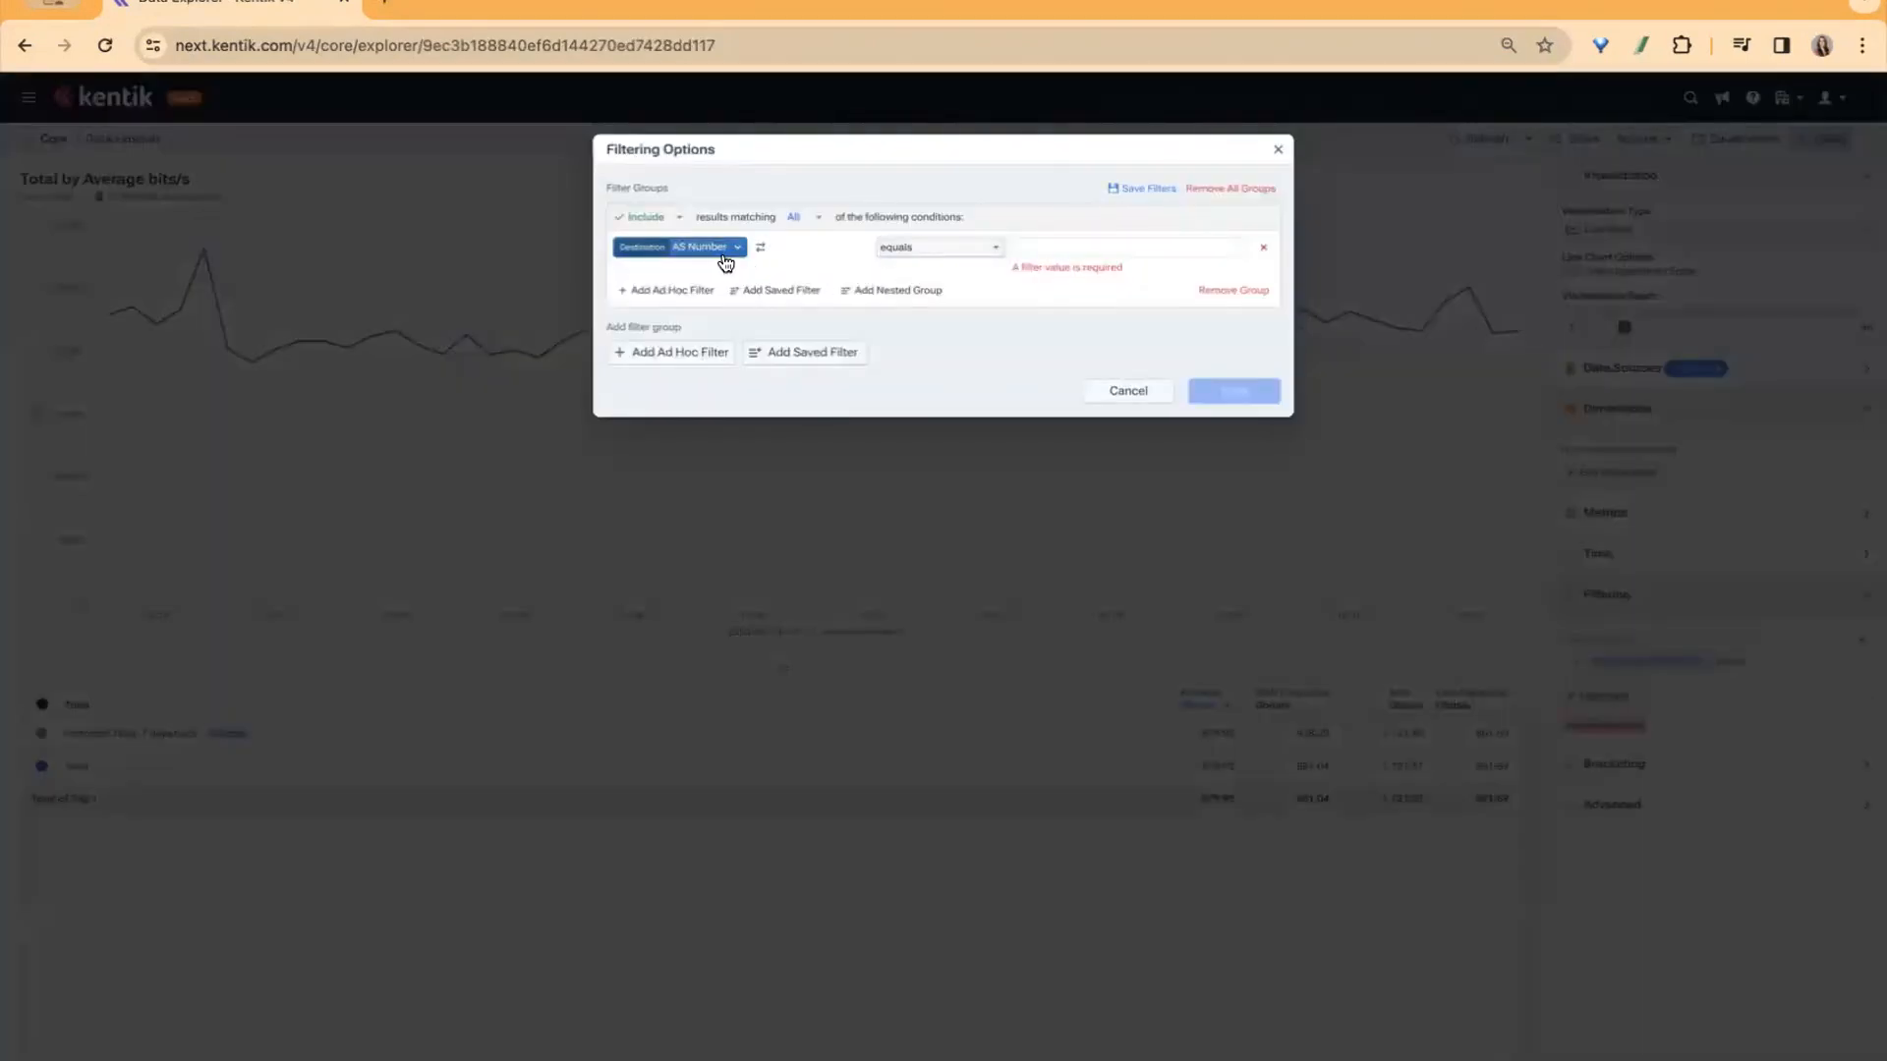
click(724, 259)
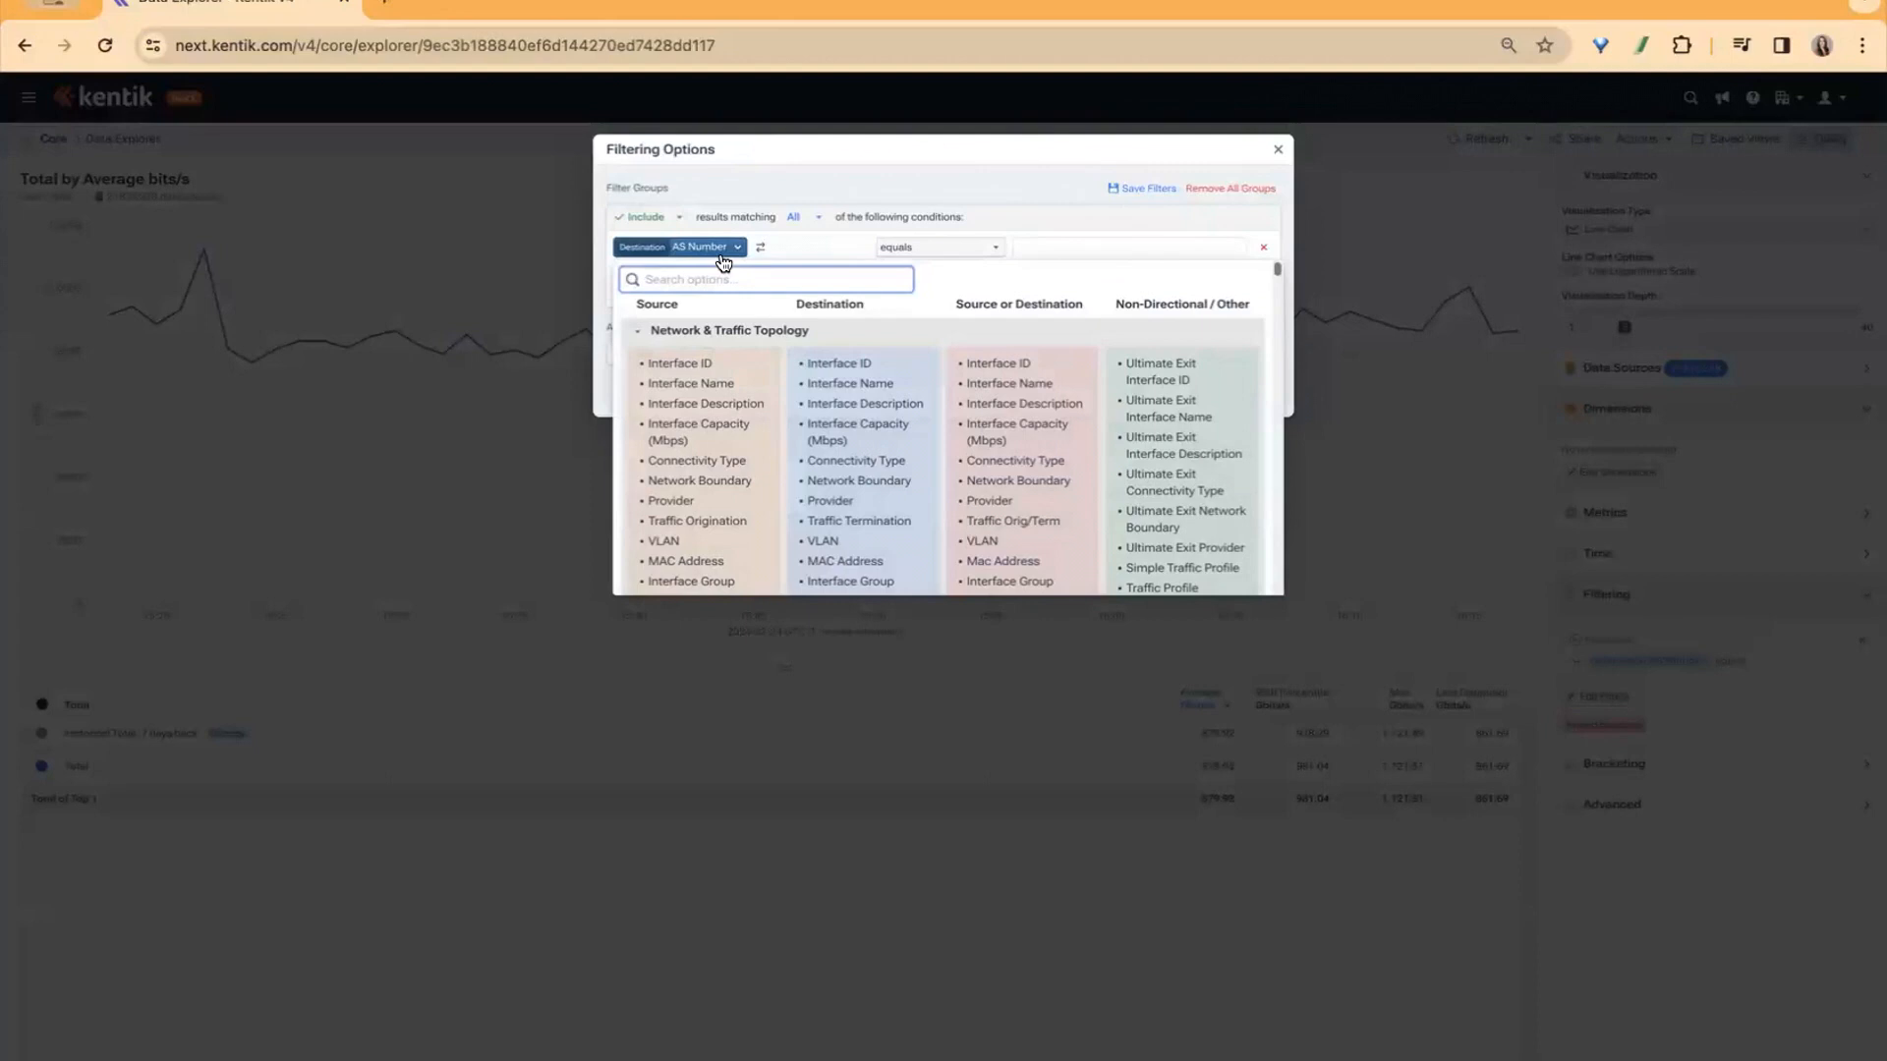
text(bound)
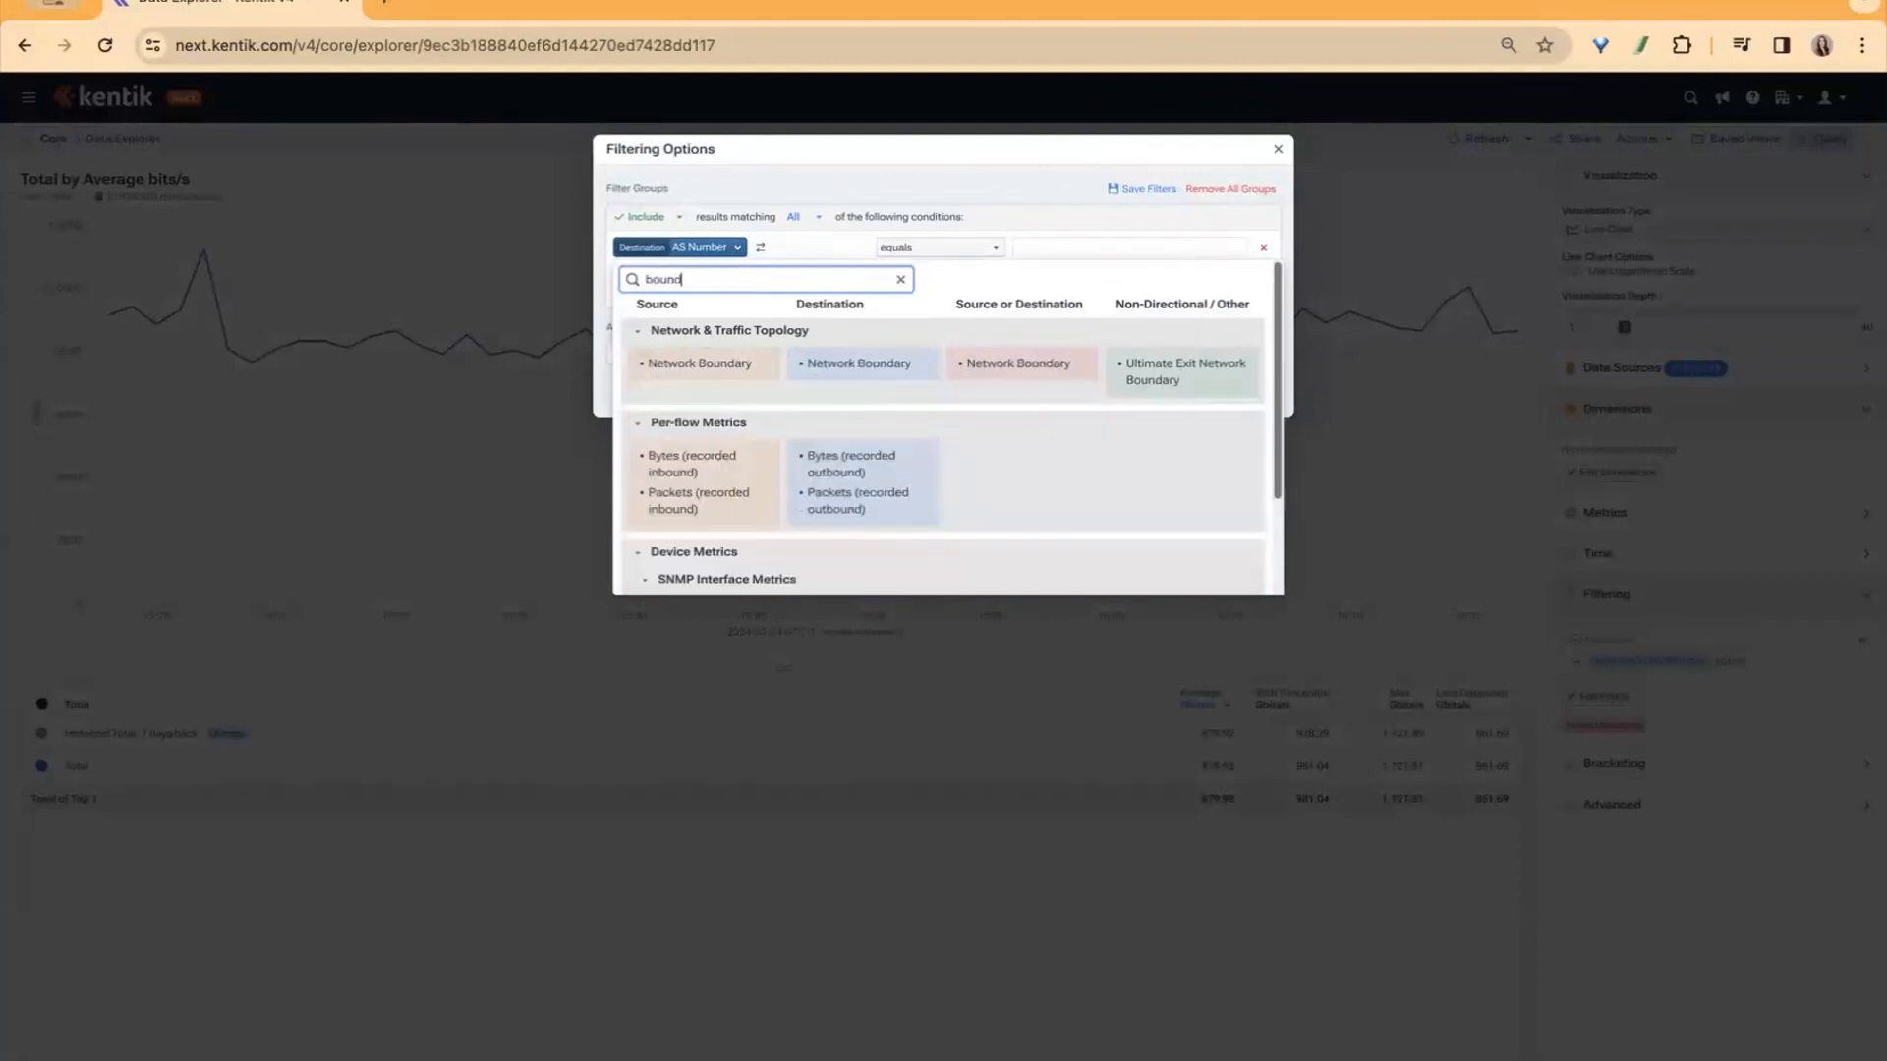
click(699, 364)
click(1058, 252)
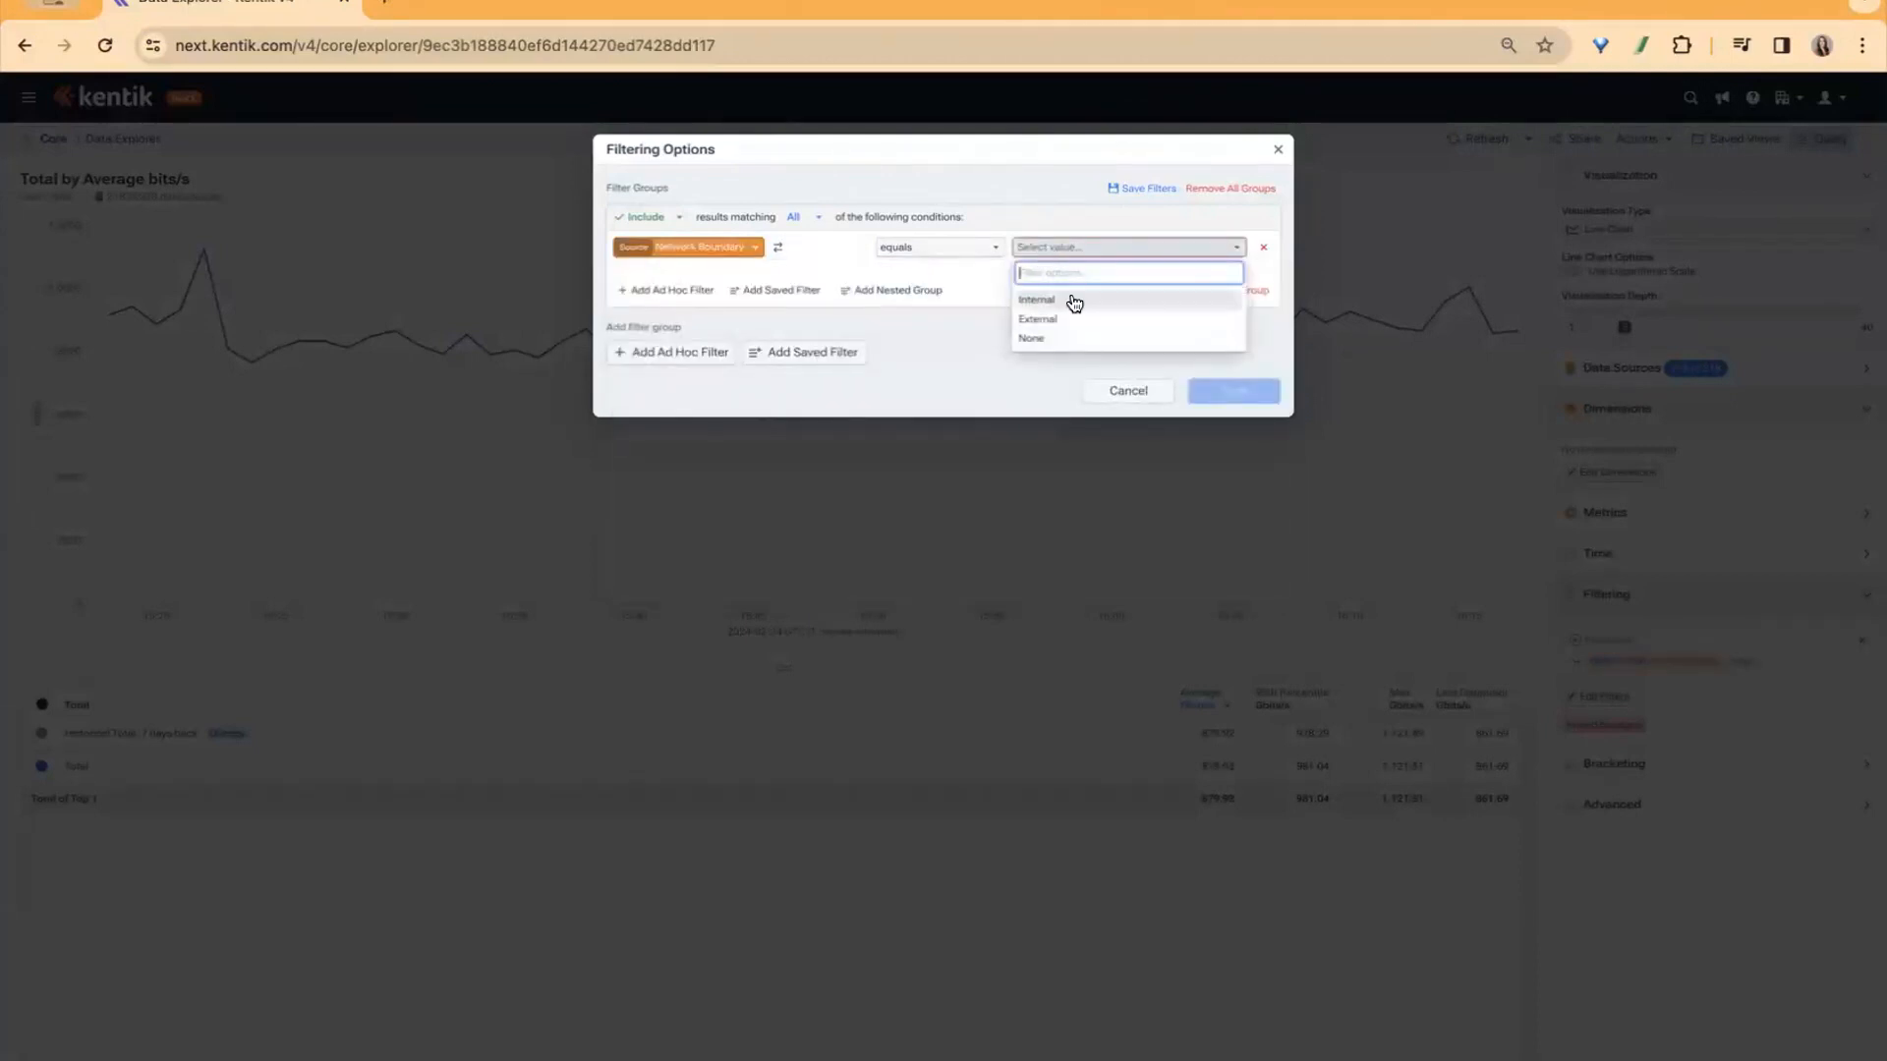
click(1065, 318)
Add the condition Source Connectivity Type equals Transit to the first filter group.
click(704, 287)
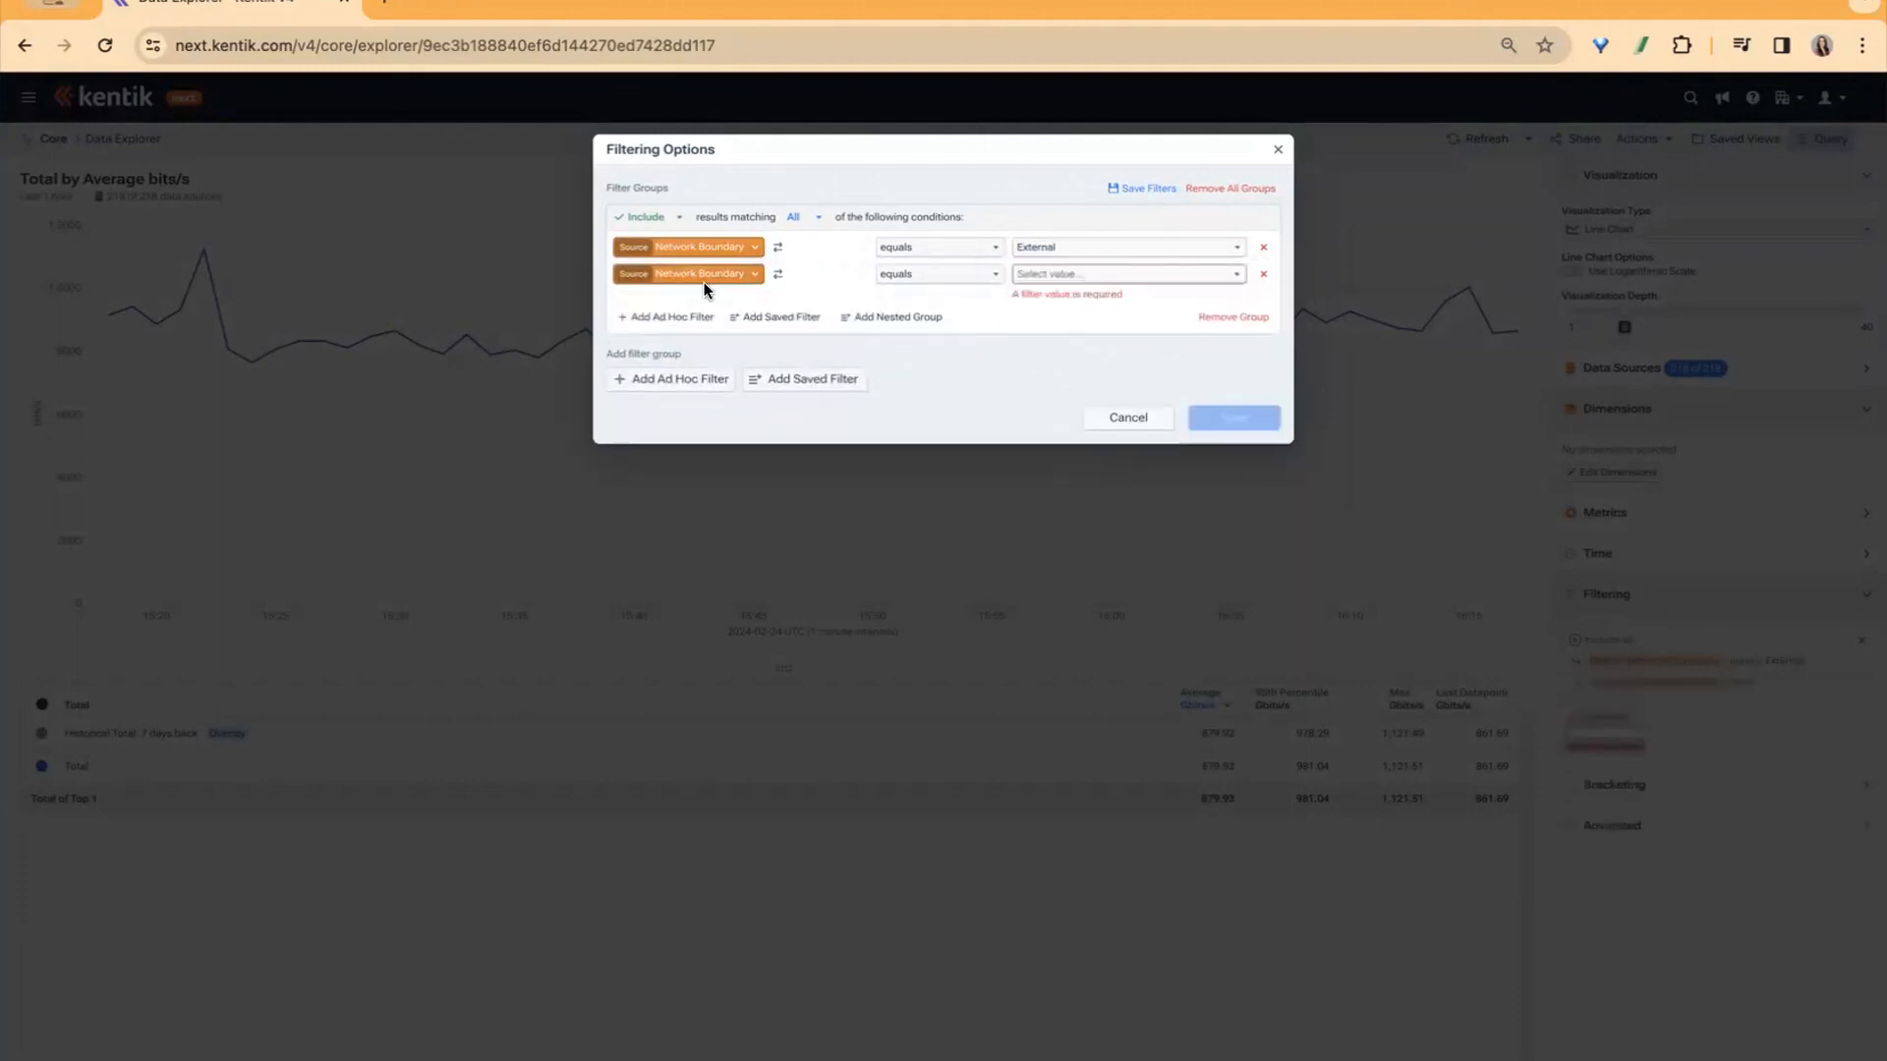
click(717, 284)
text(conn)
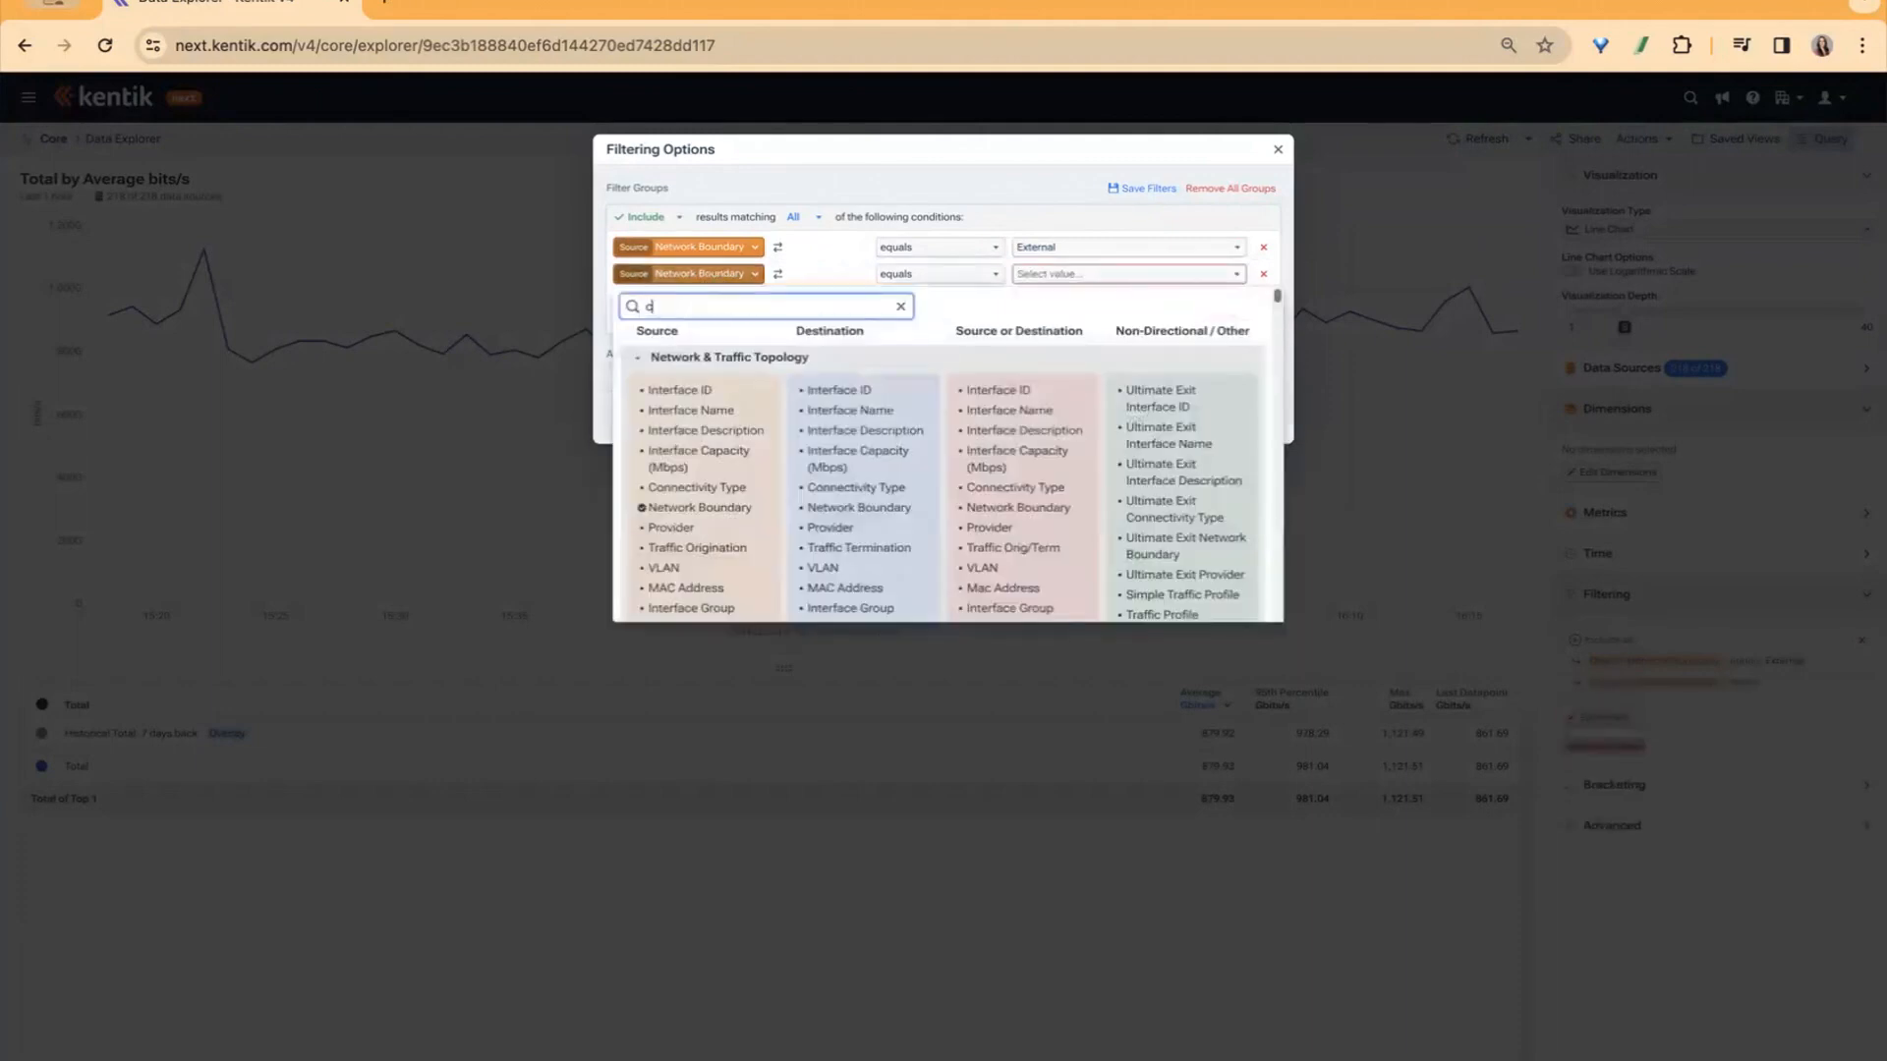
click(713, 391)
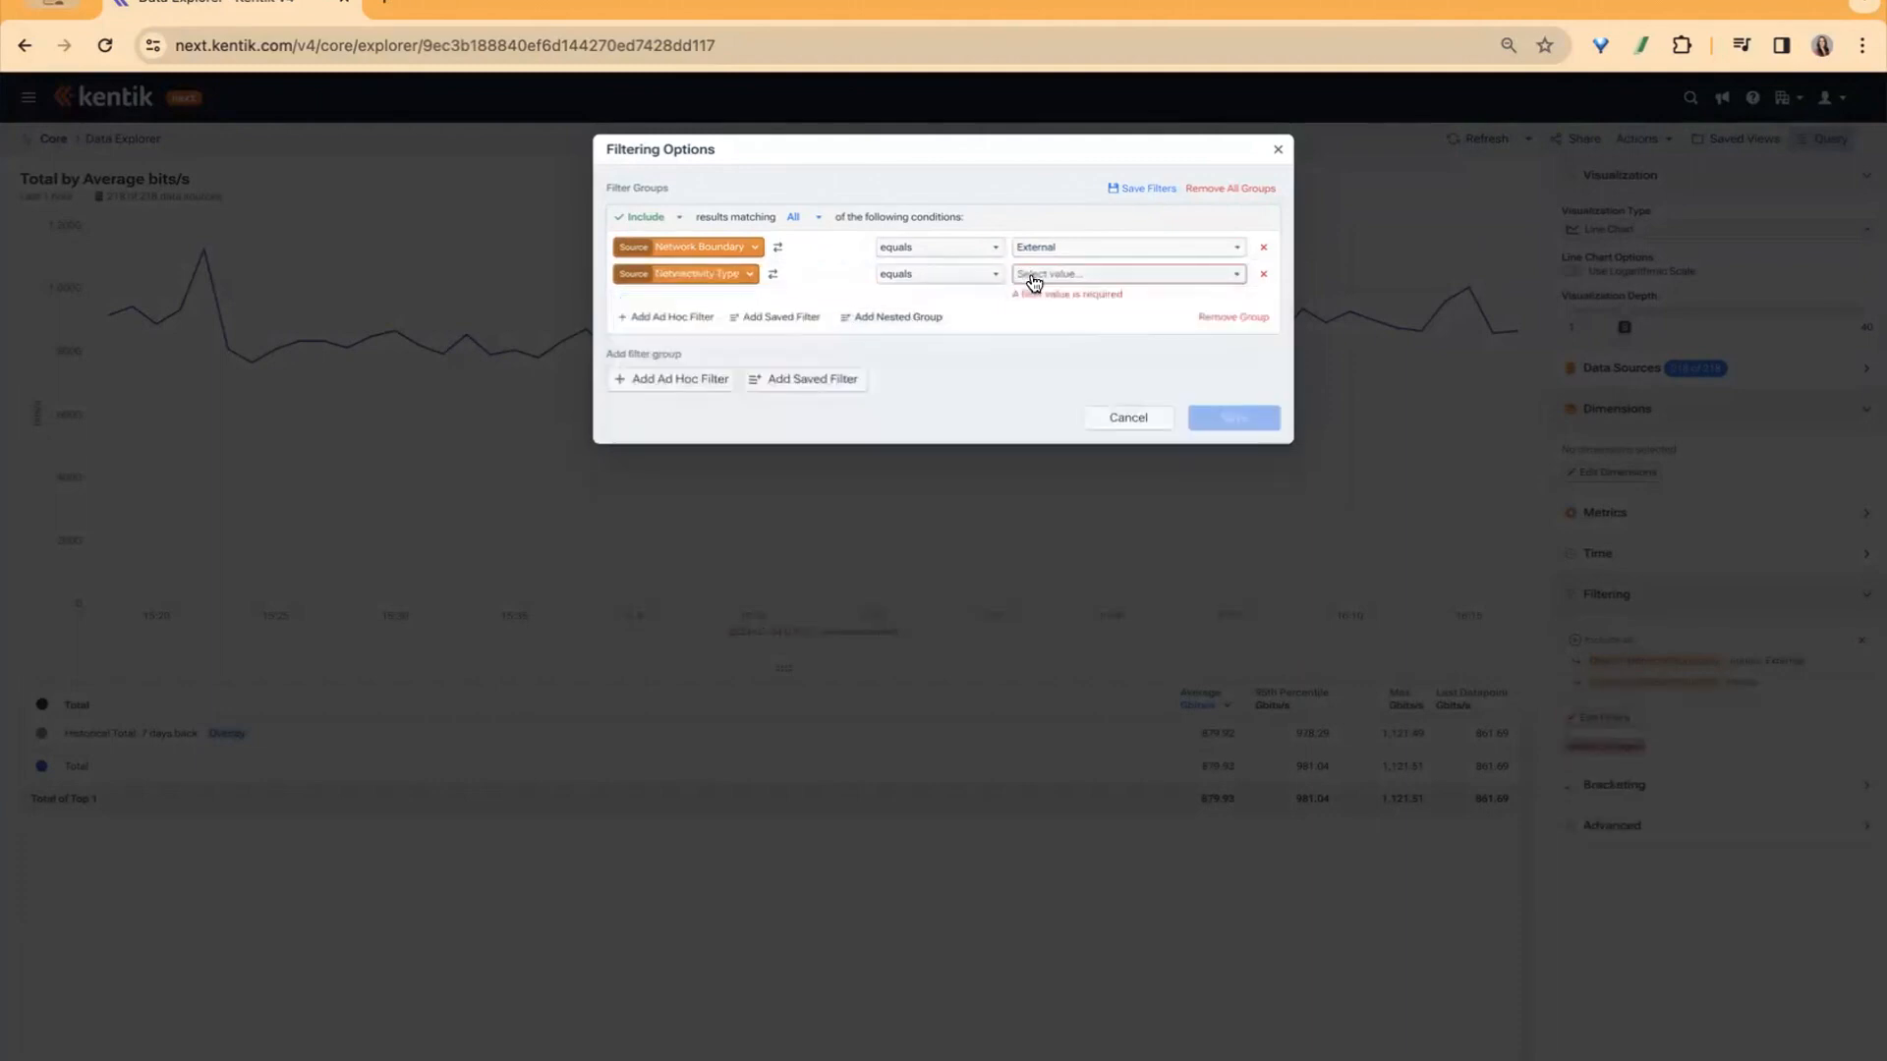
click(1022, 280)
text(tra)
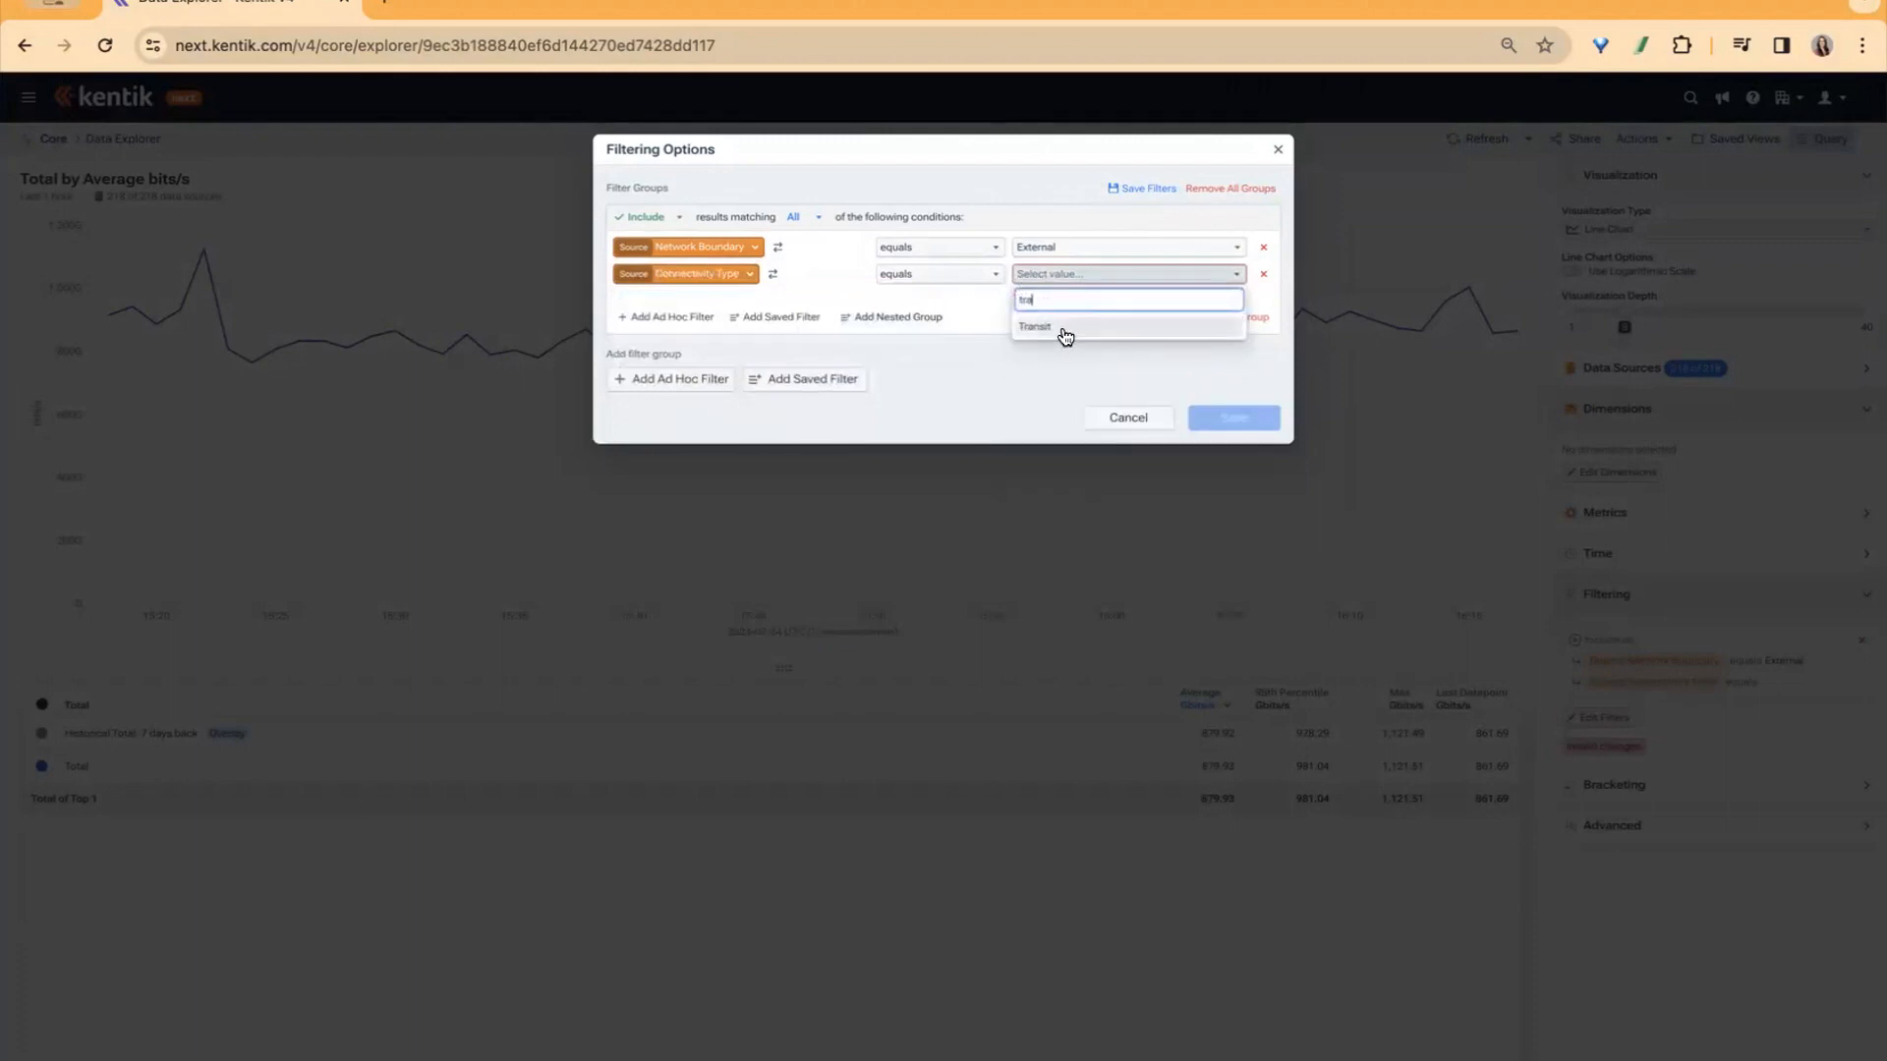
click(1062, 330)
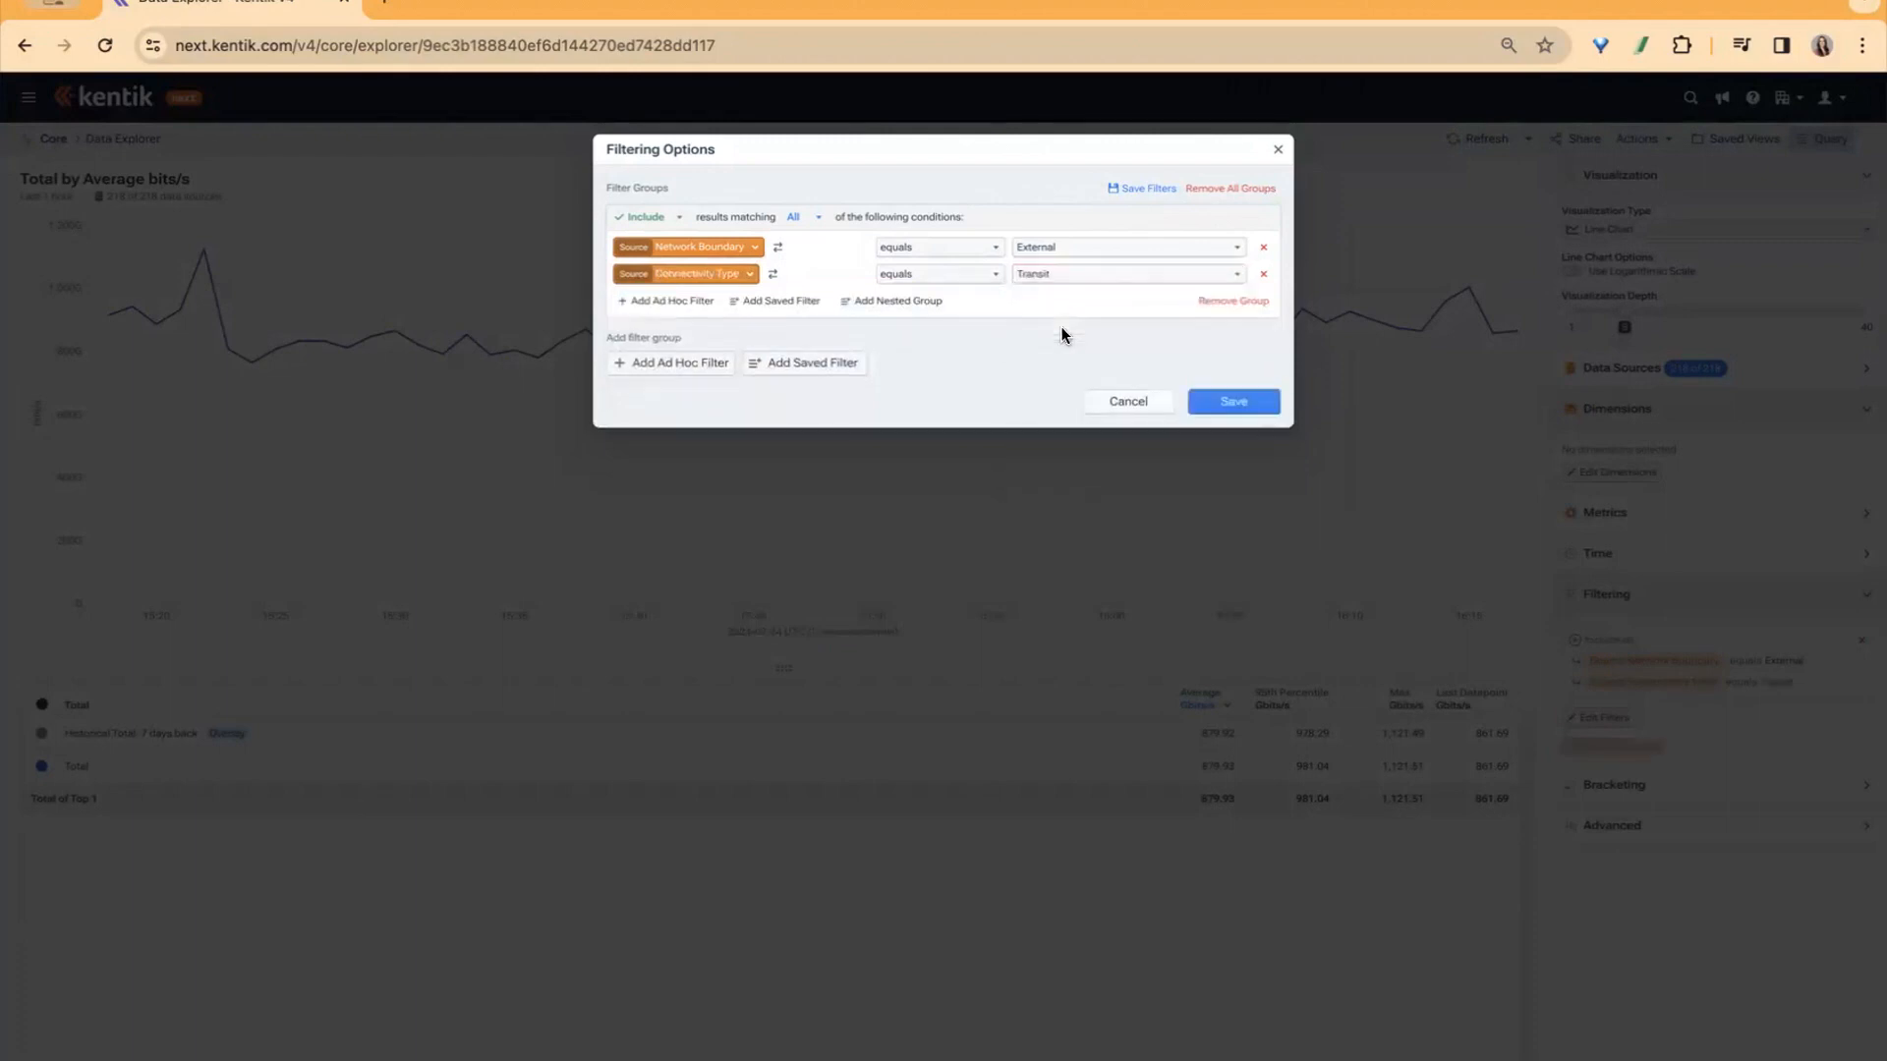
Add a second filter group with the condition Source ASN peering policy equals Open.
click(694, 370)
click(718, 380)
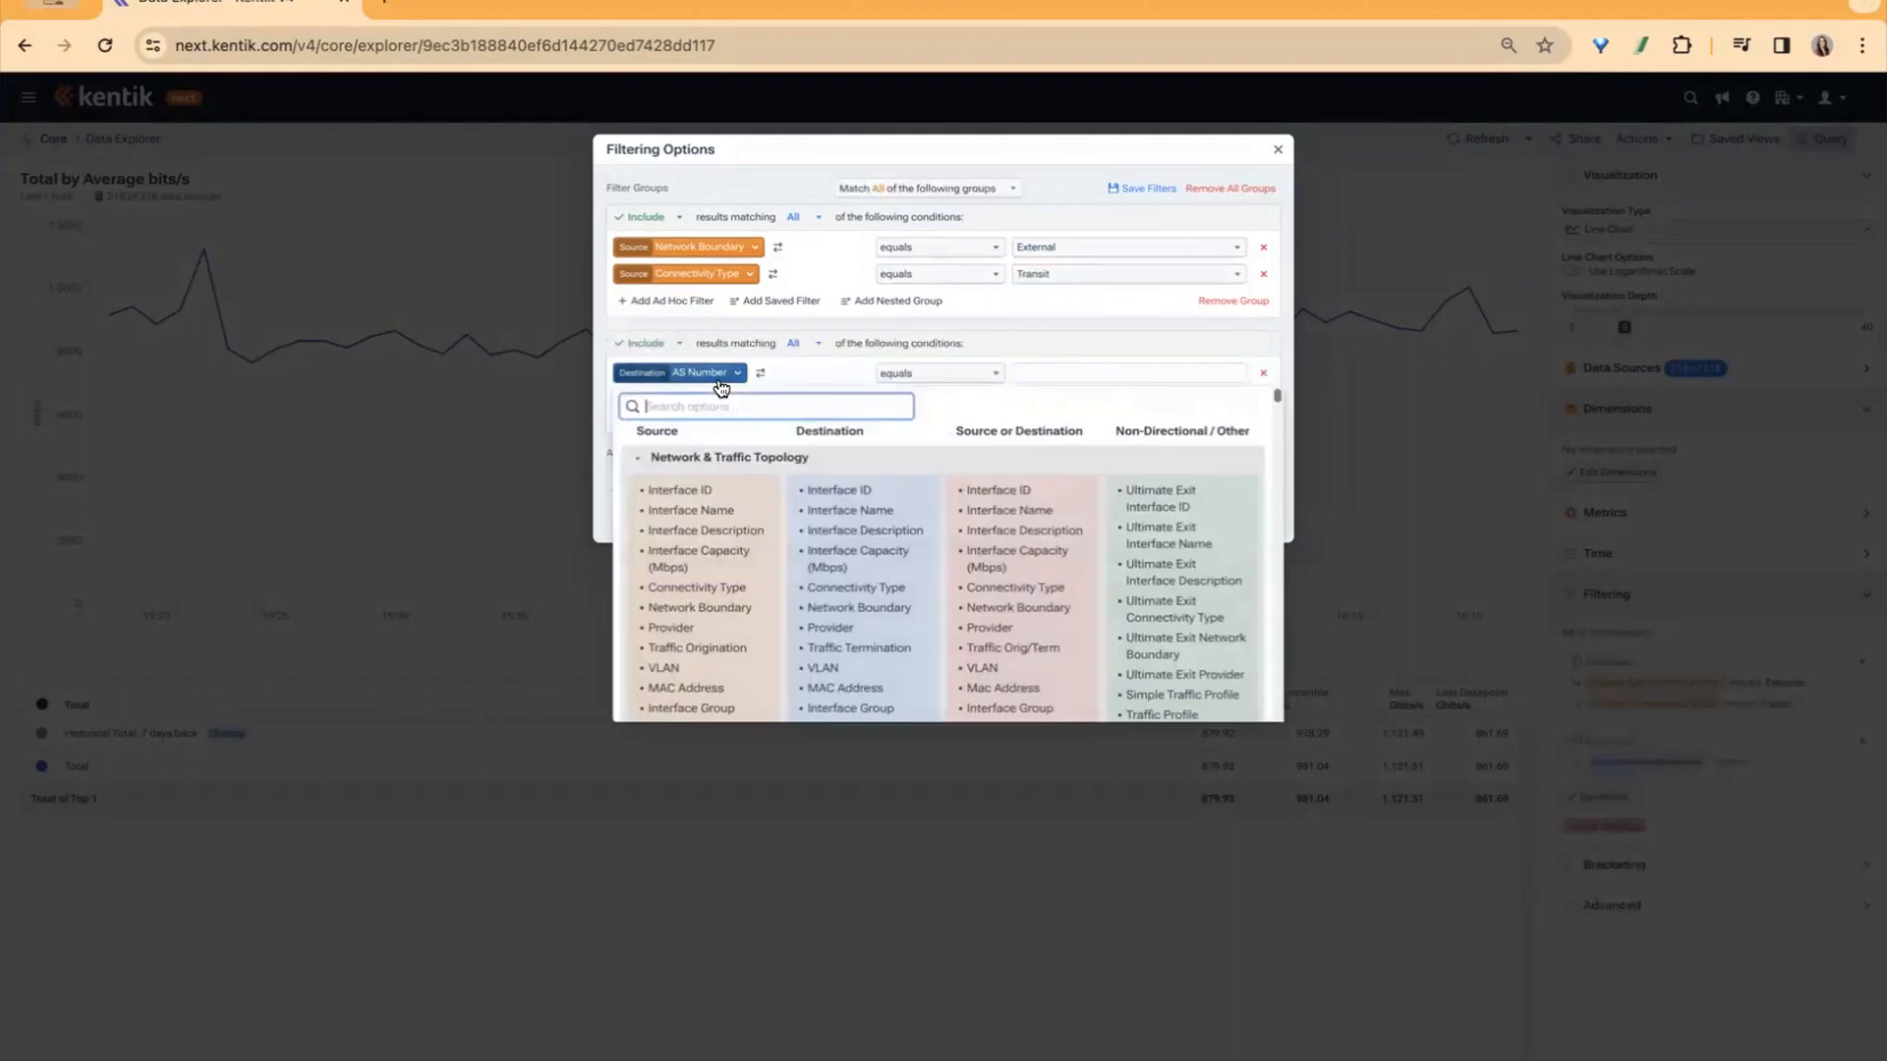
text(peer)
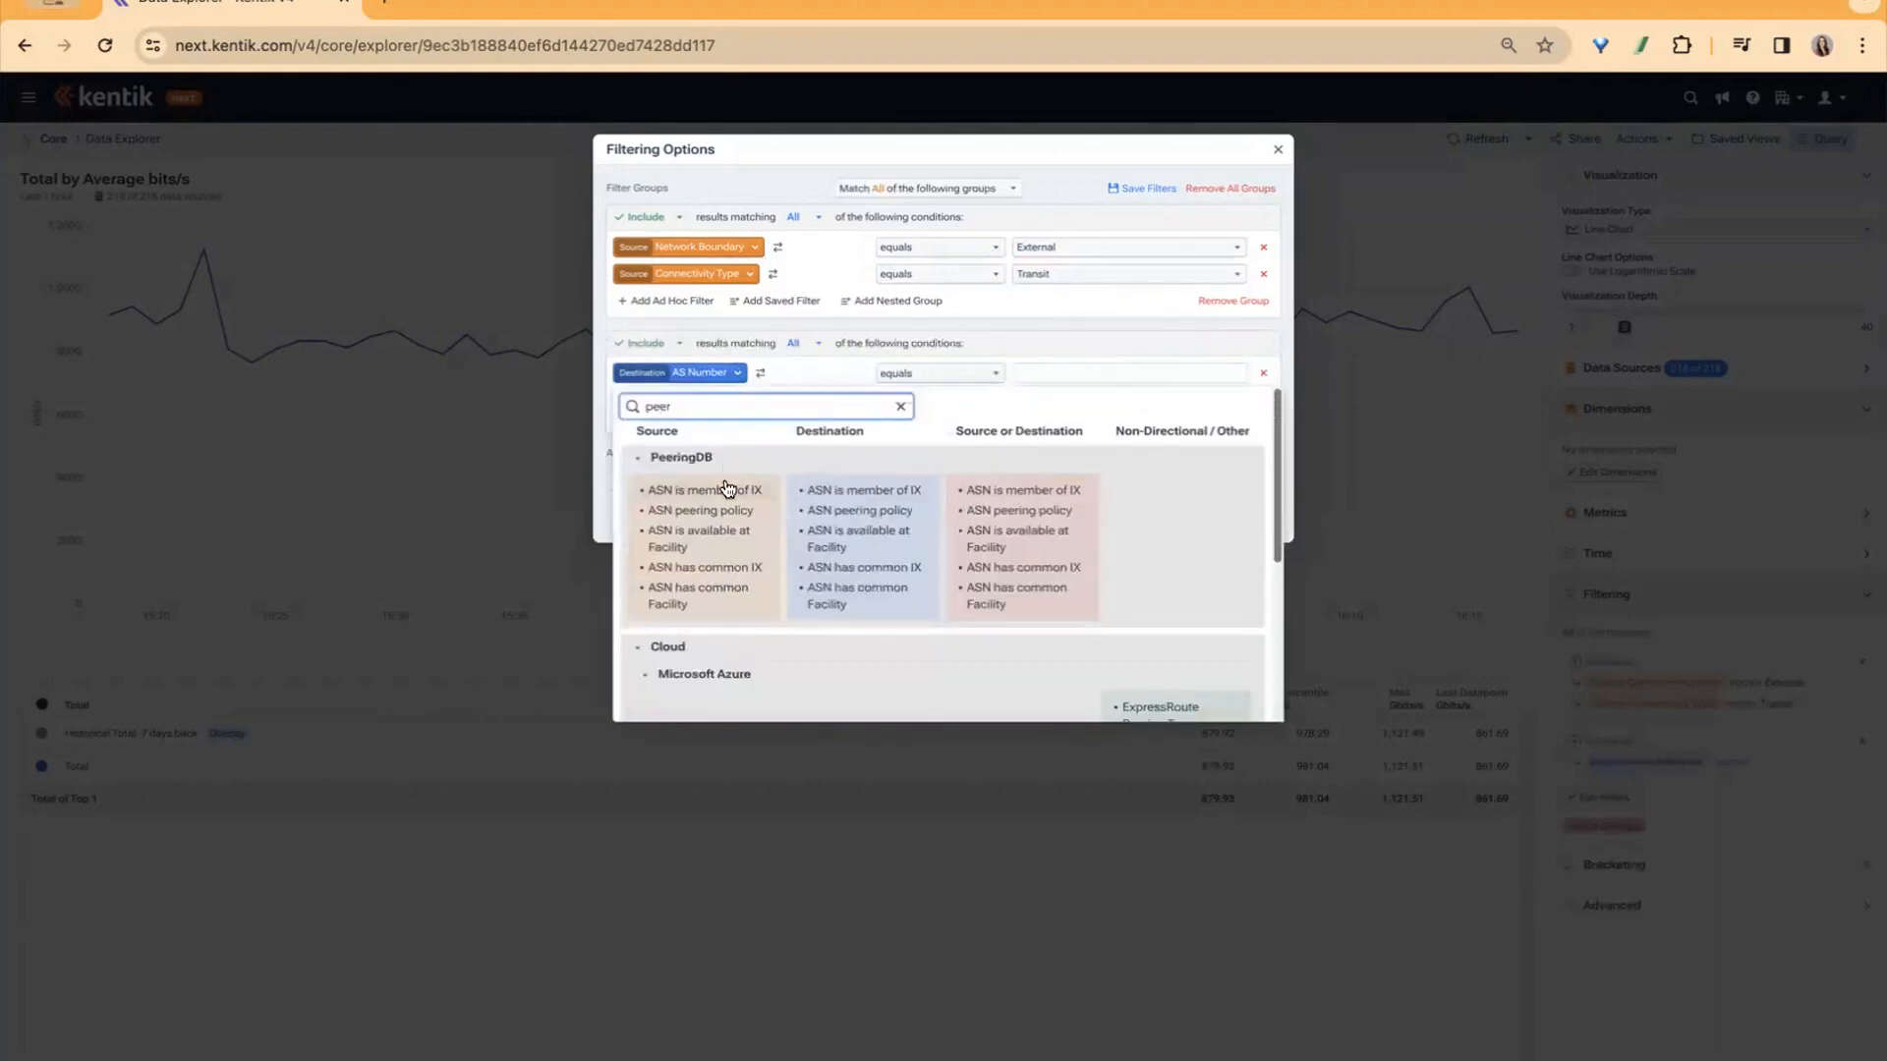
click(725, 511)
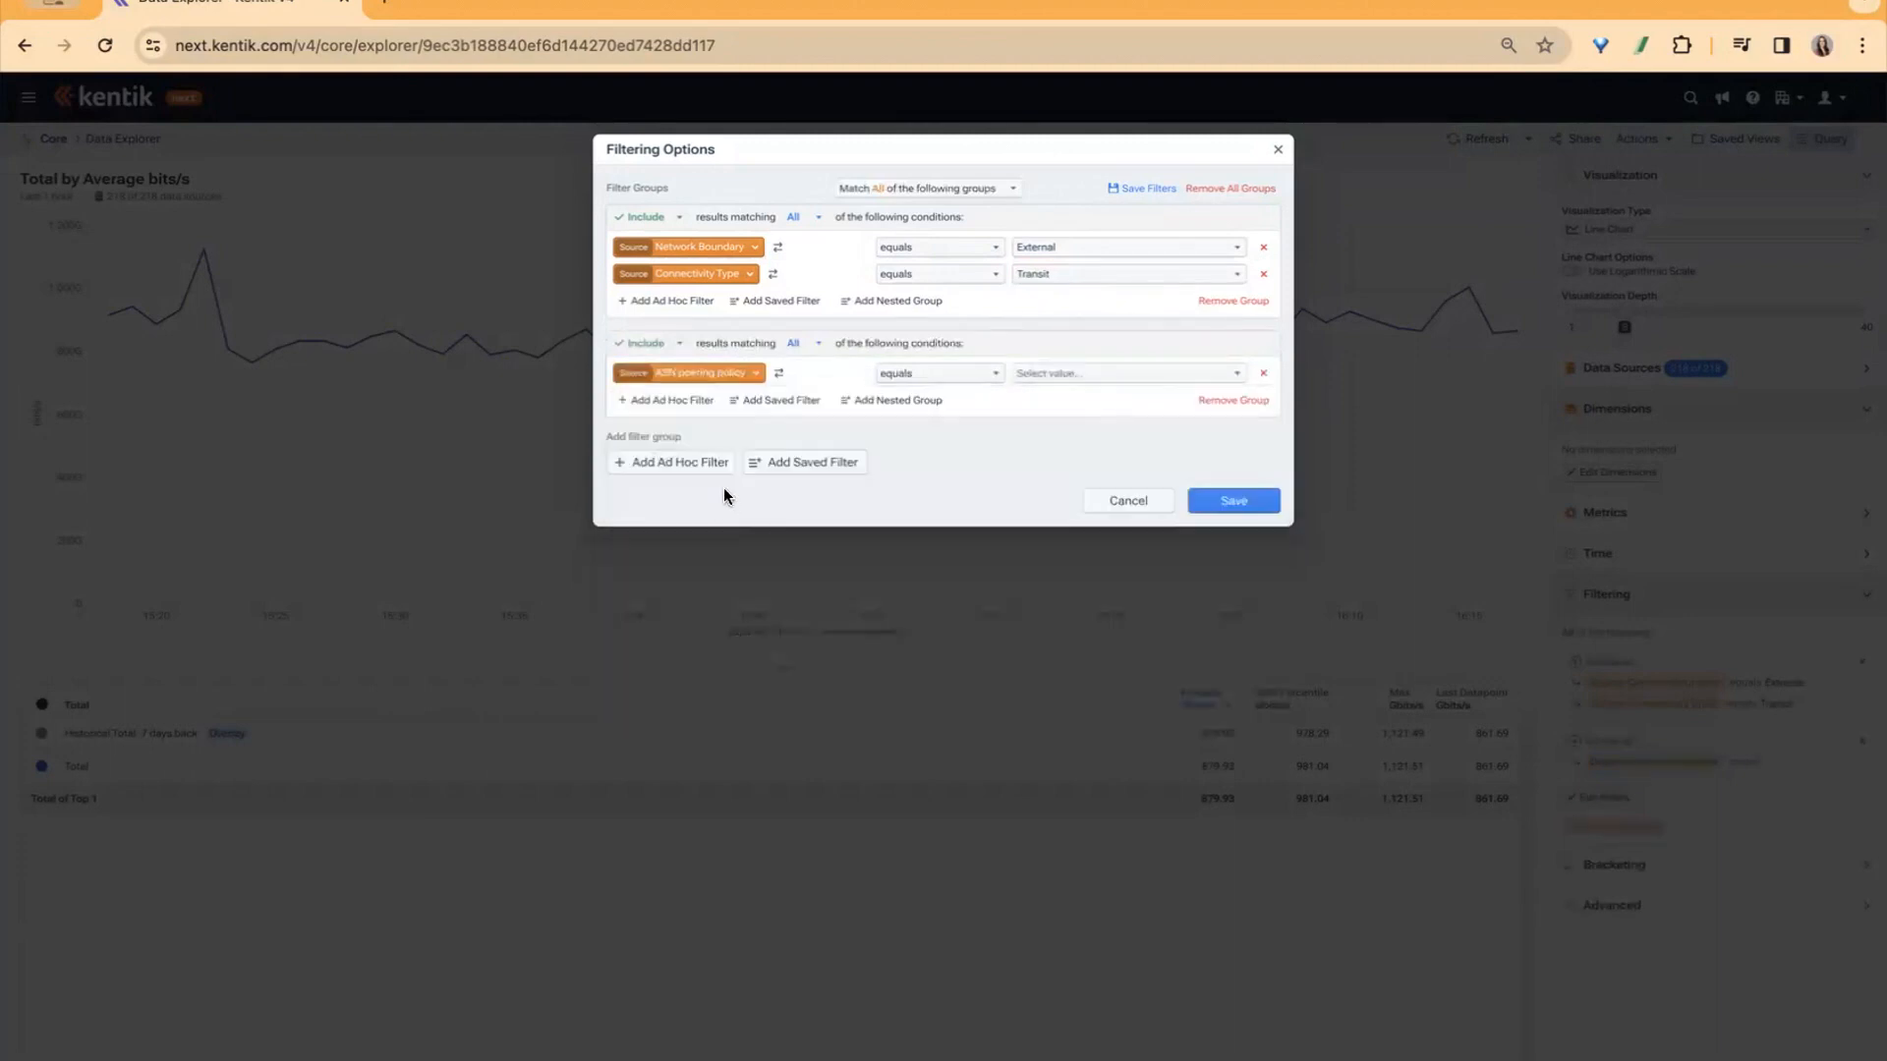
click(1050, 379)
click(1074, 446)
Make the second filter group match Any, add Source ASN peering policy equals Selective, and apply the filters to the line chart query.
click(797, 388)
click(678, 401)
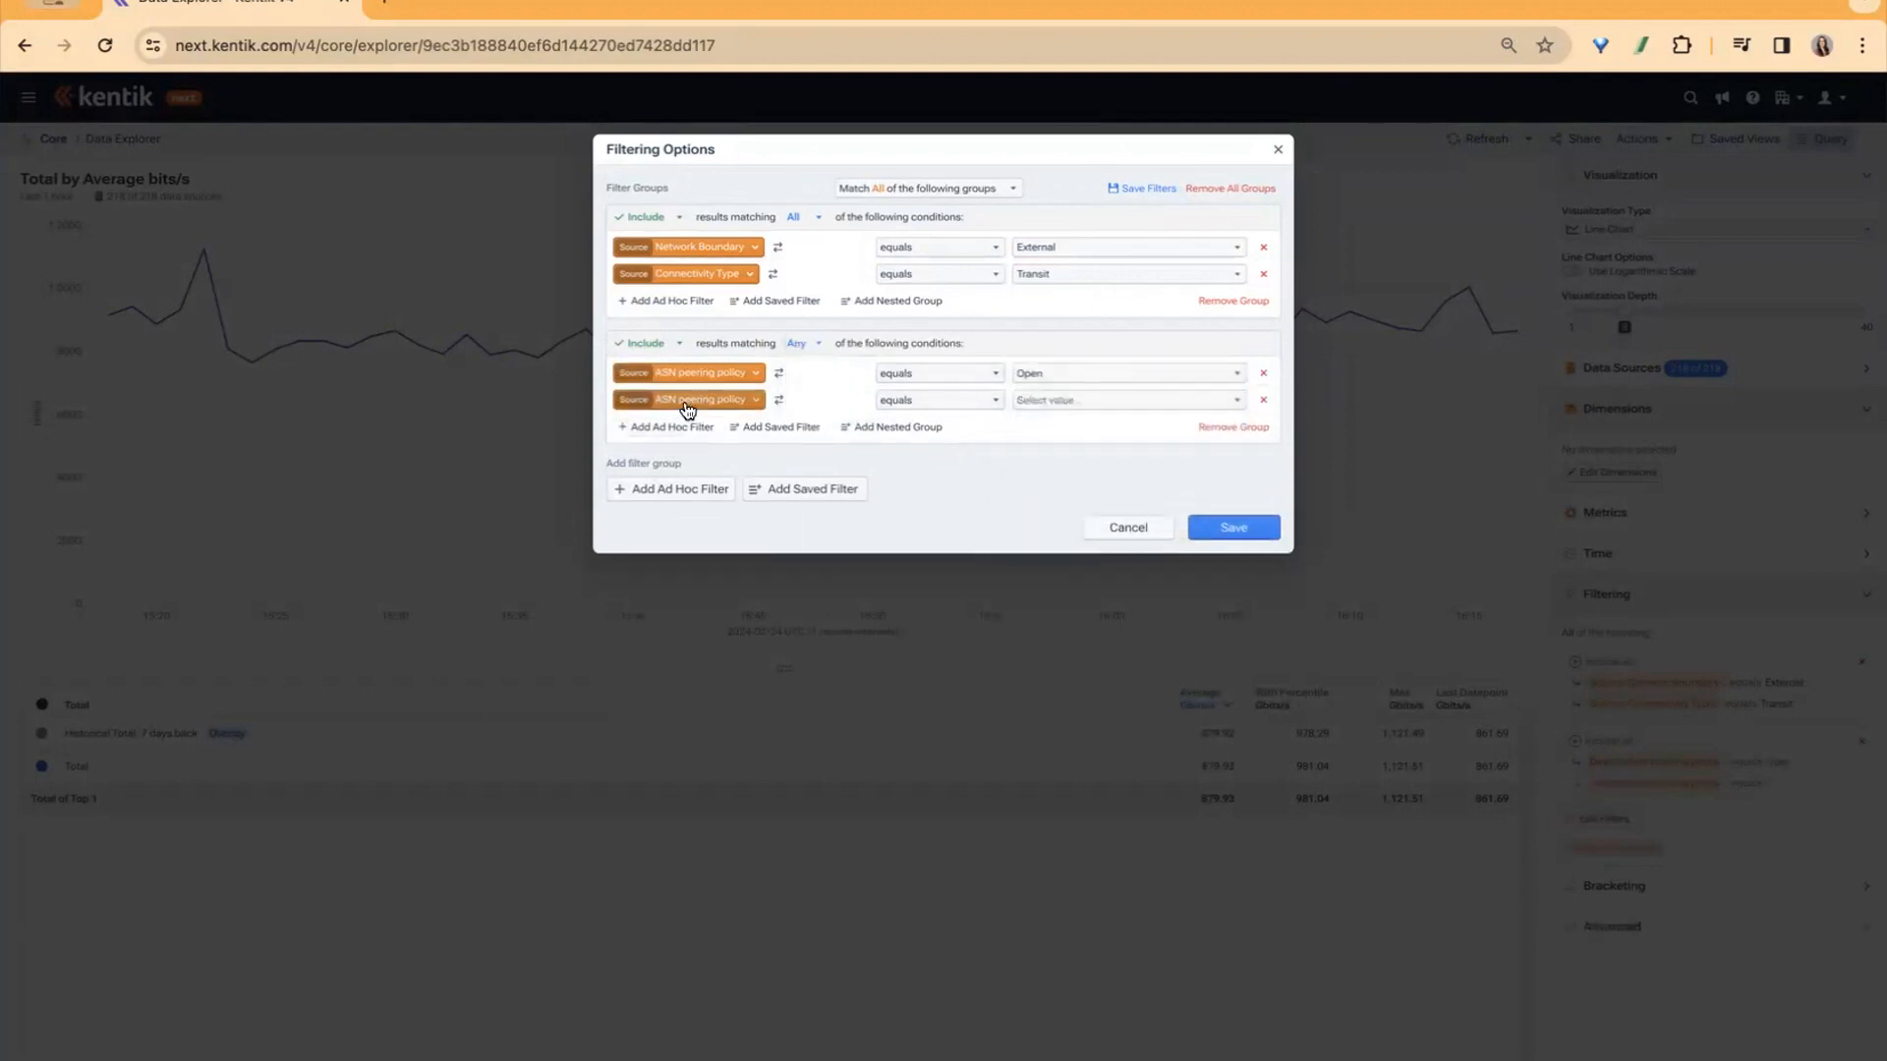
click(1036, 405)
click(1080, 487)
click(1261, 534)
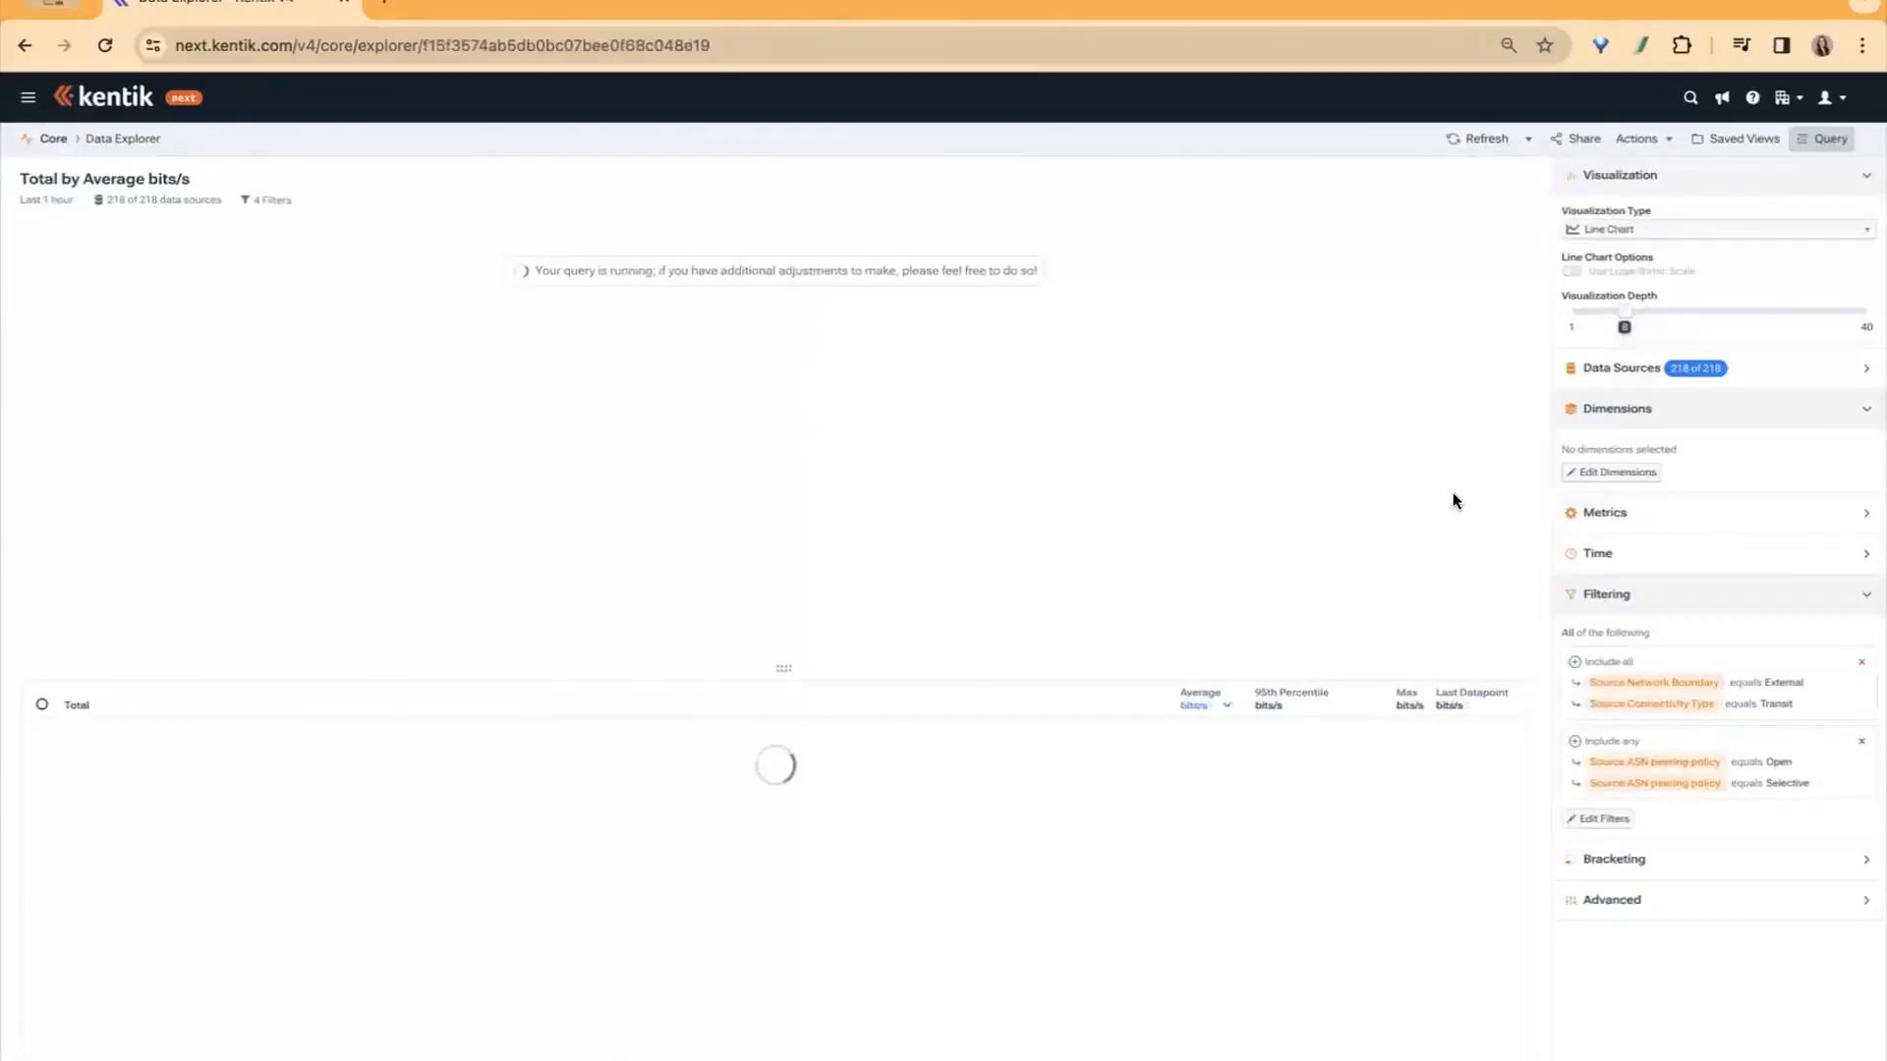
Enable a filter-based dimension for the query and name it IX Comparison Ashburn.
click(1618, 473)
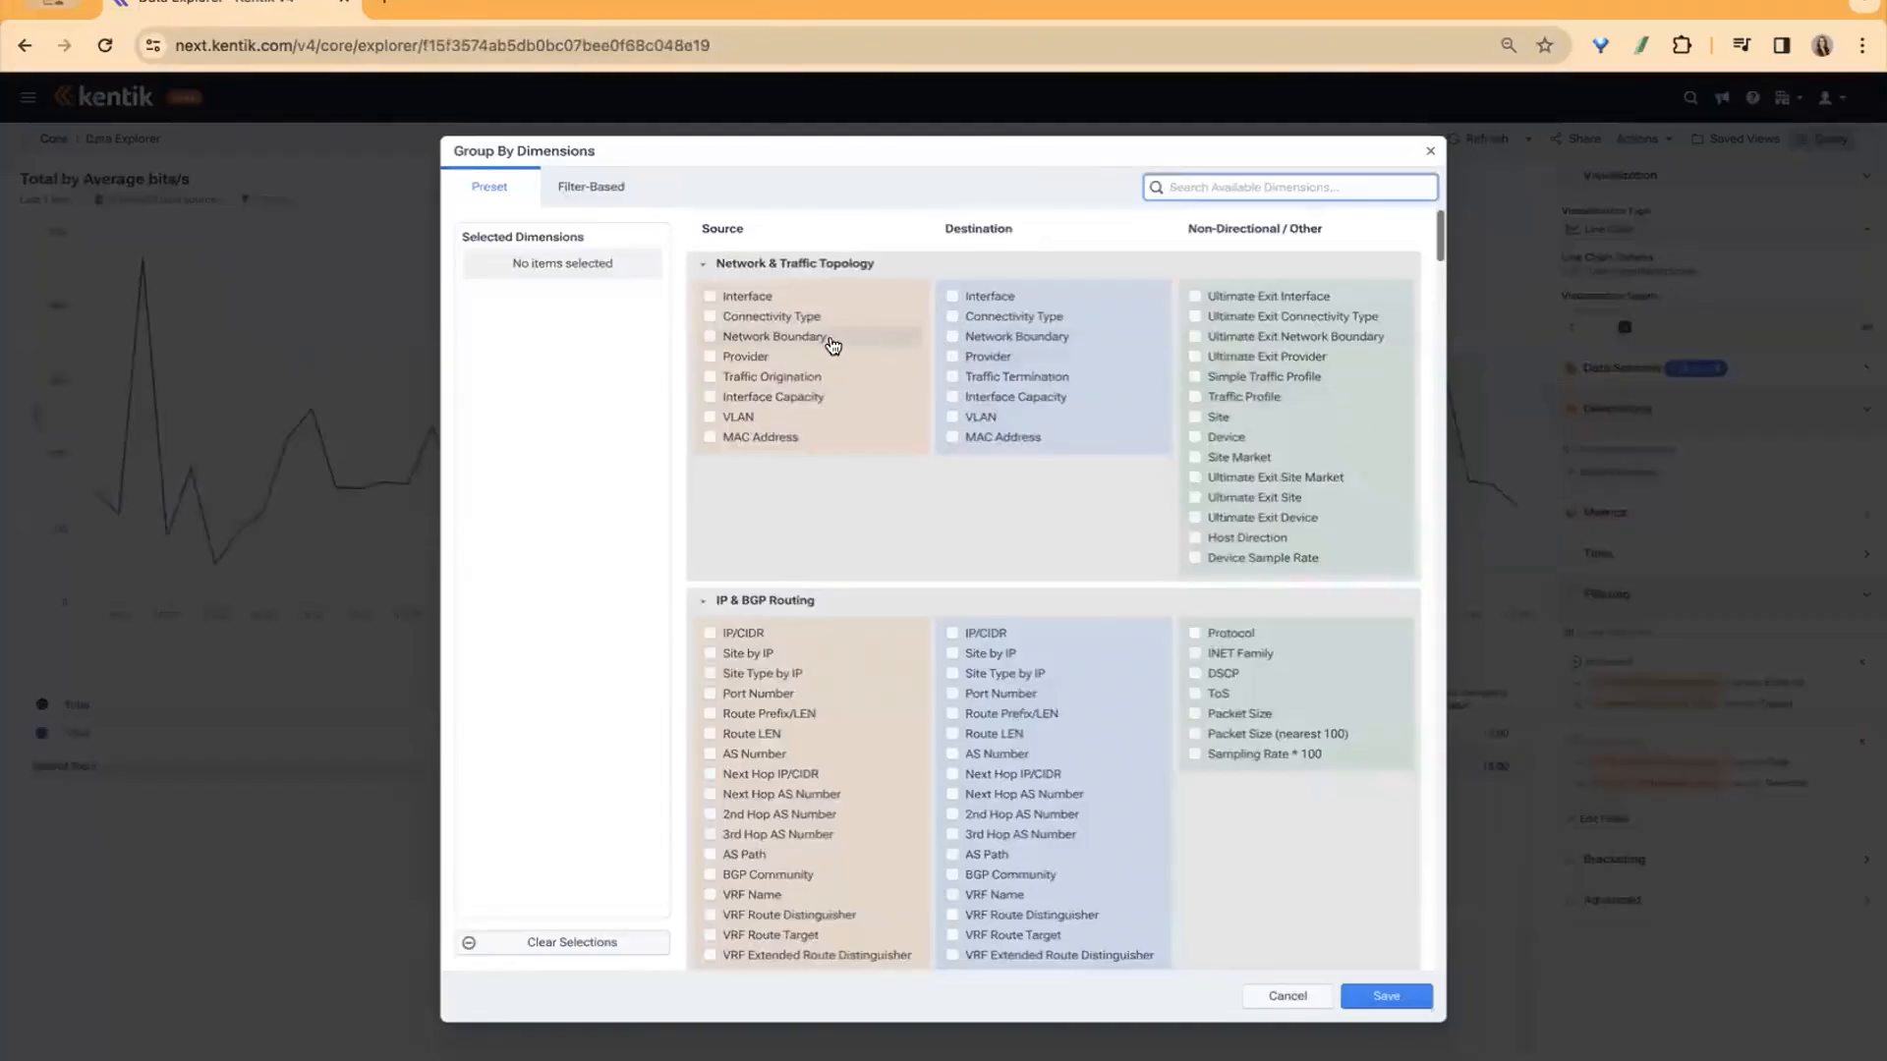
click(582, 190)
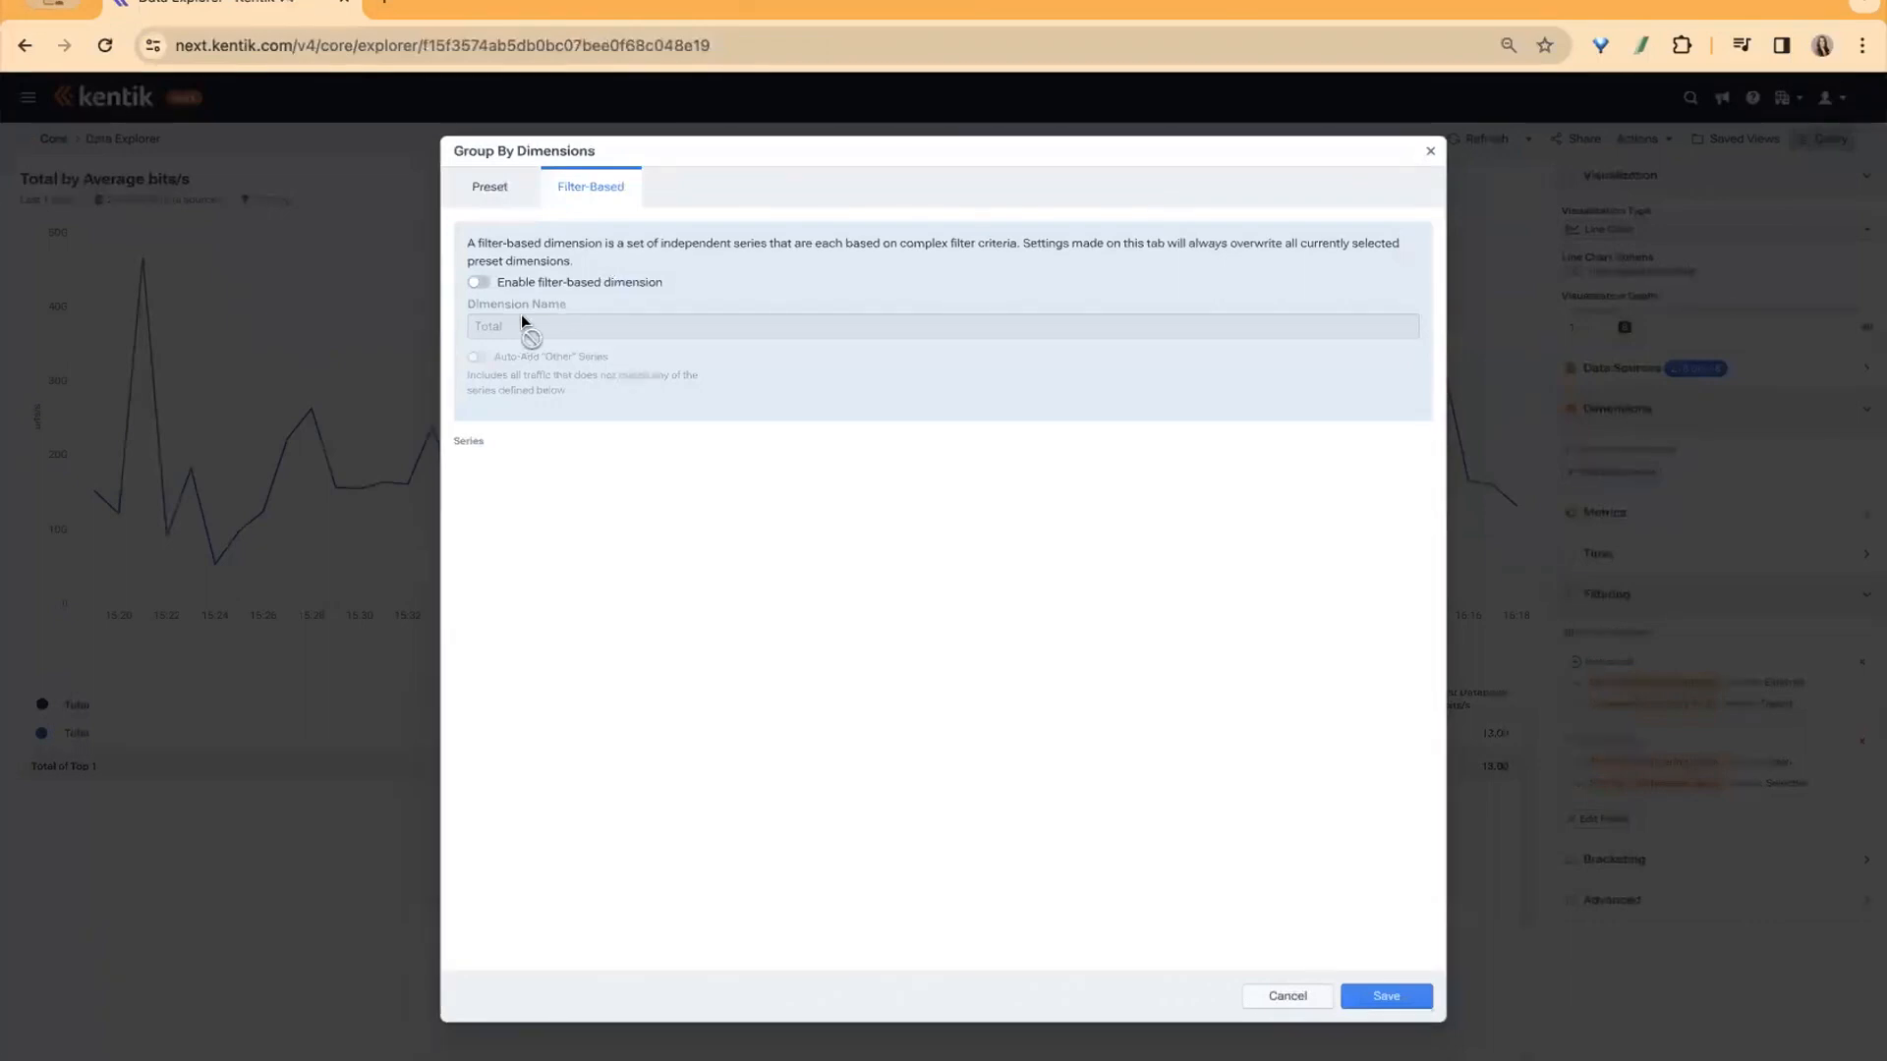
click(479, 284)
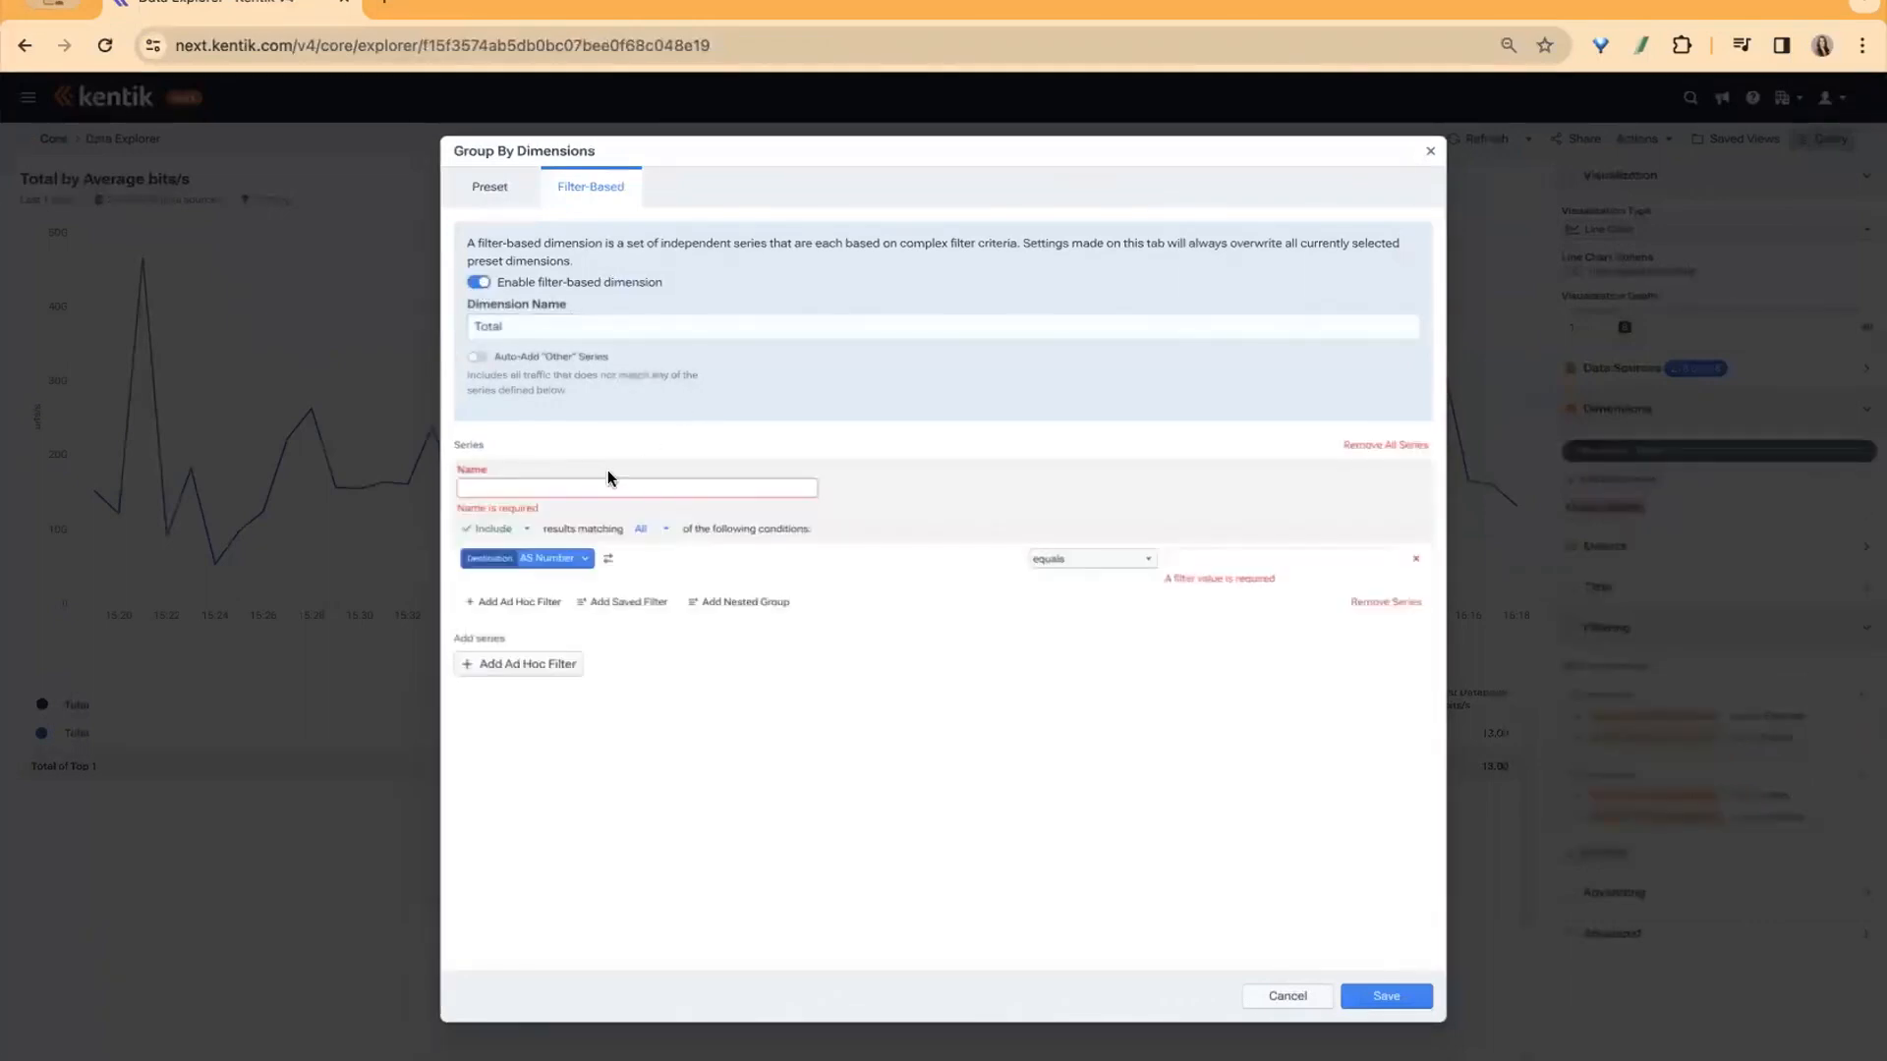
click(560, 491)
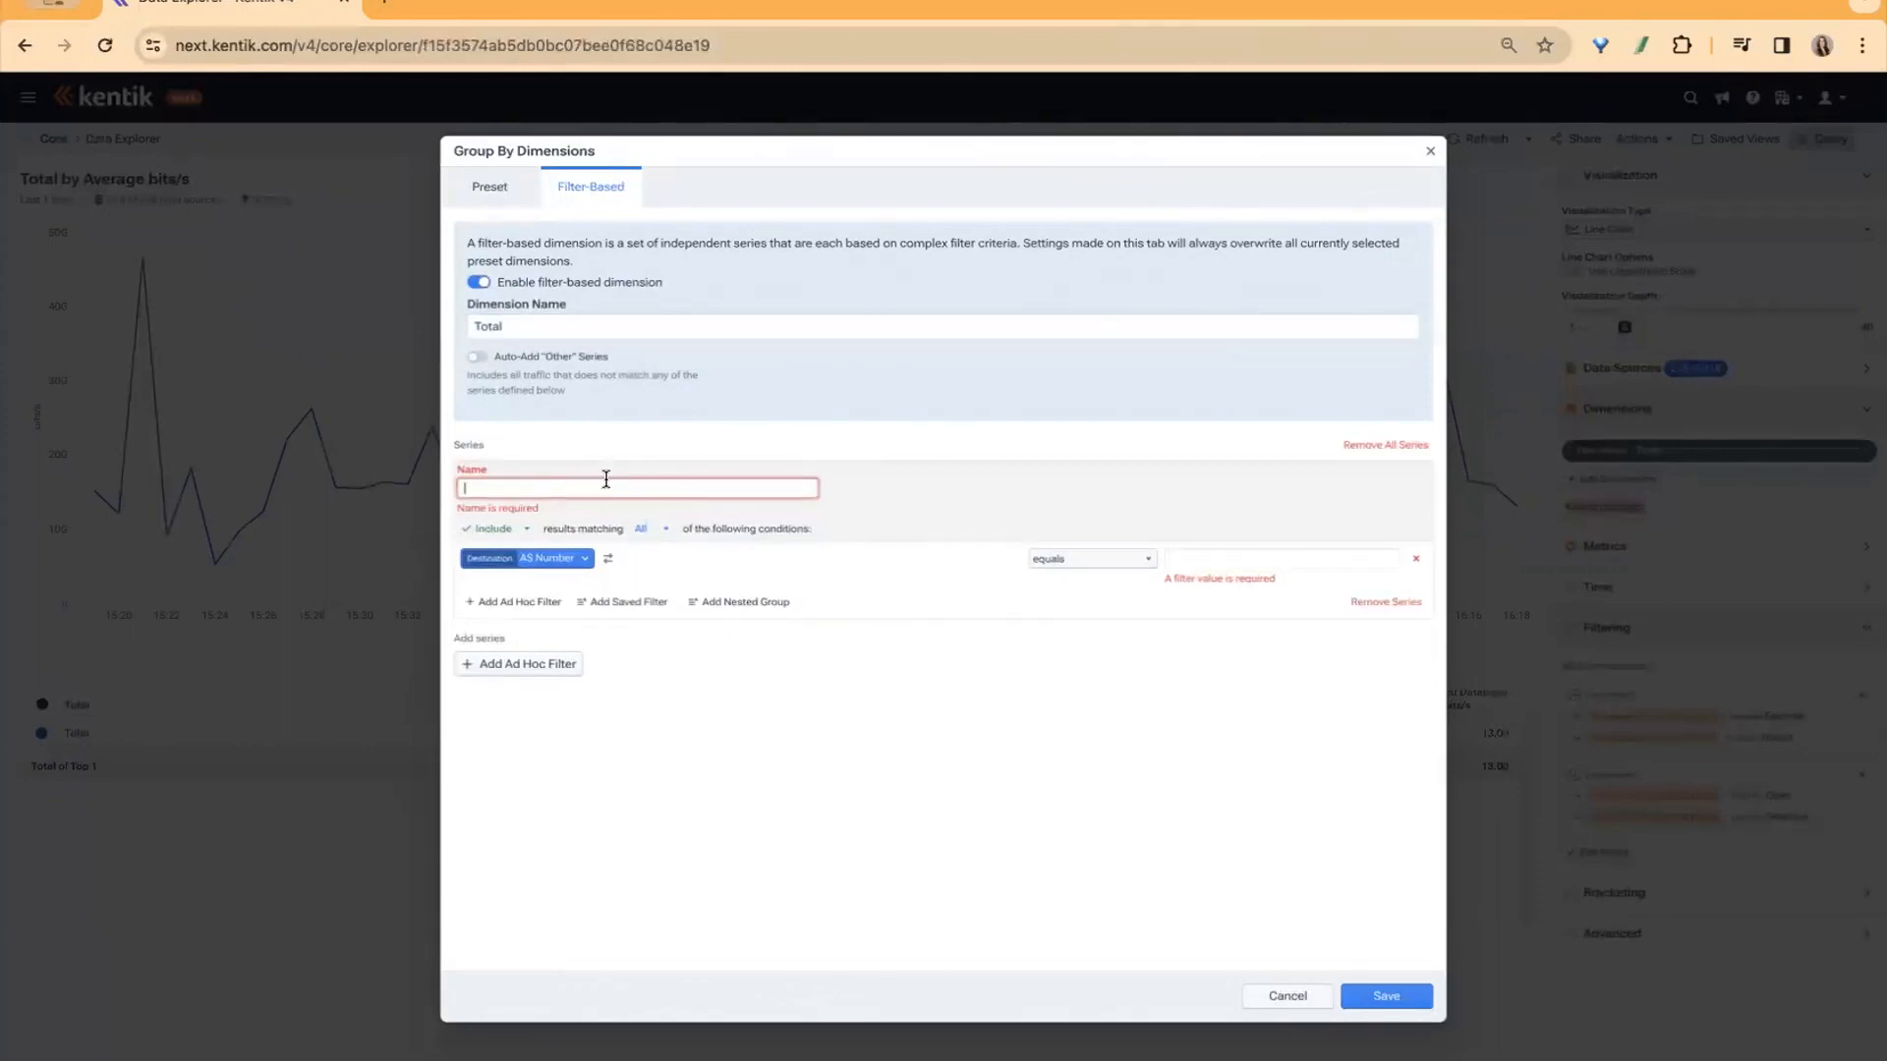
click(521, 328)
key(BackSpace)
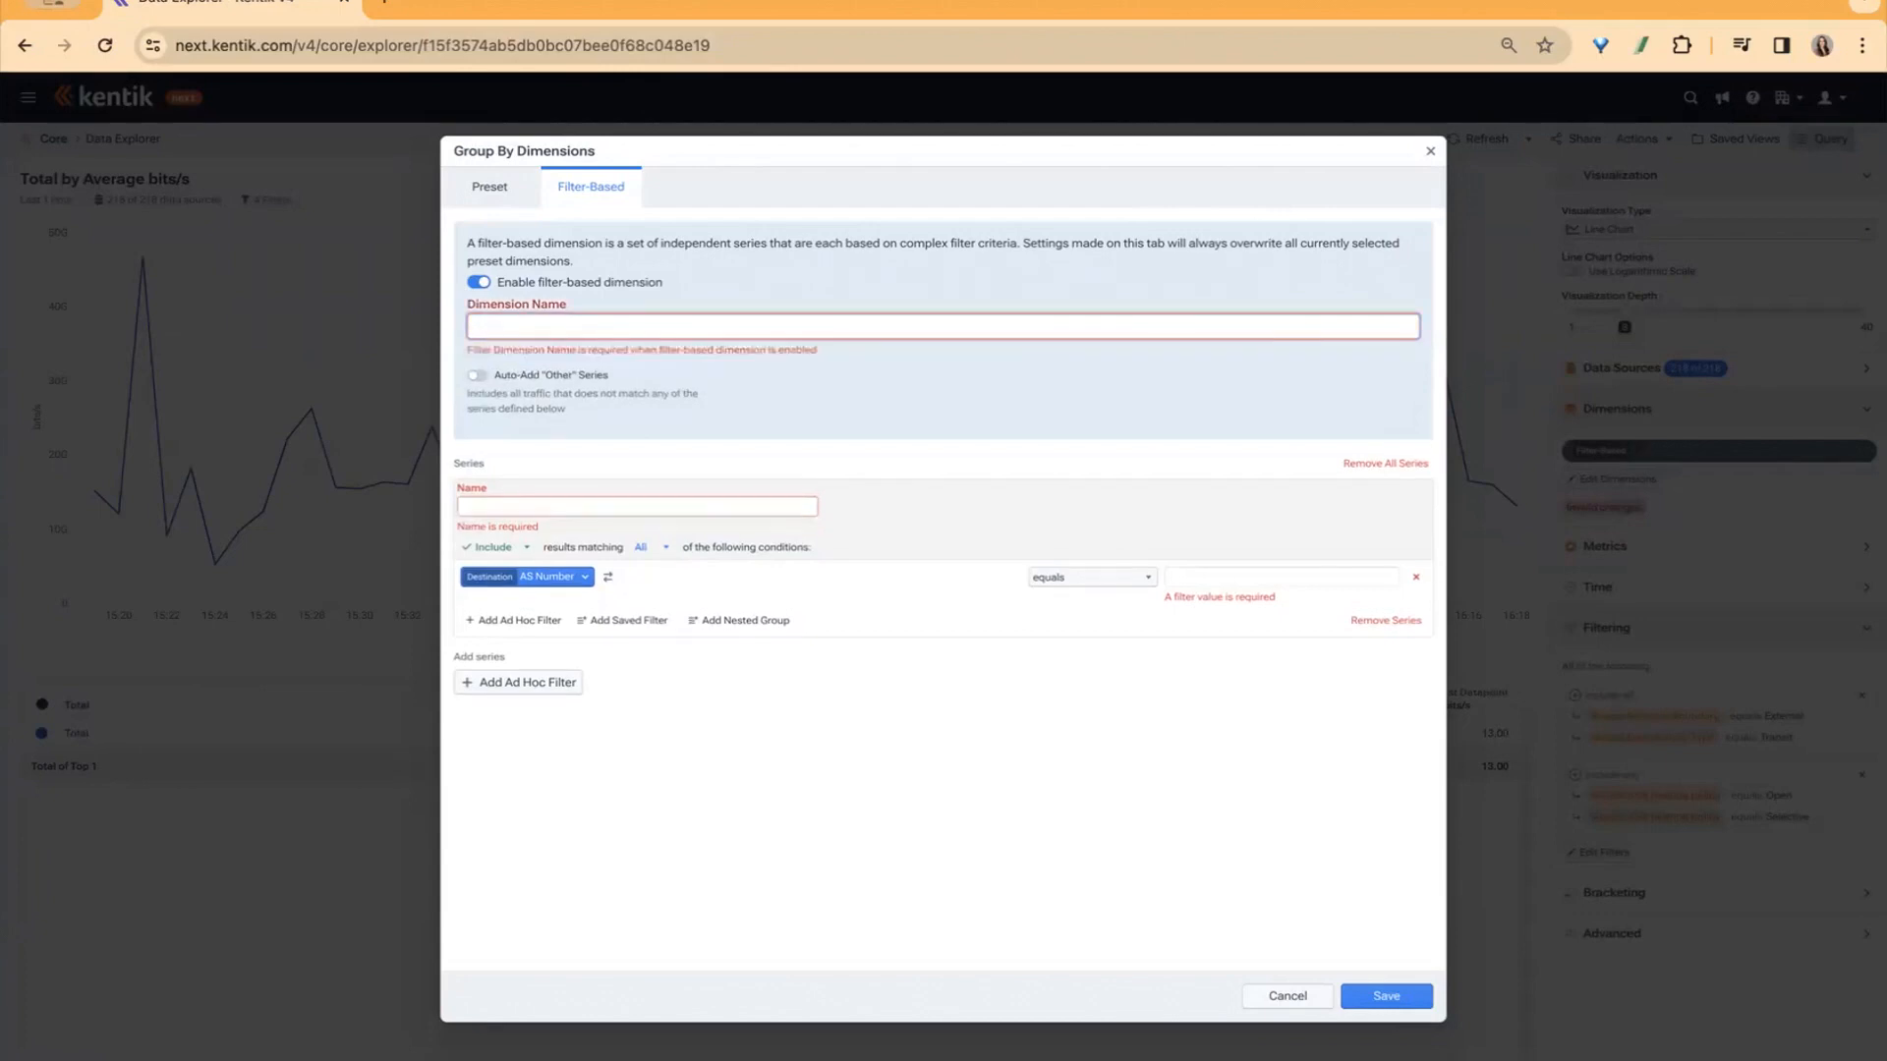
text(IX Comparison Ashburn)
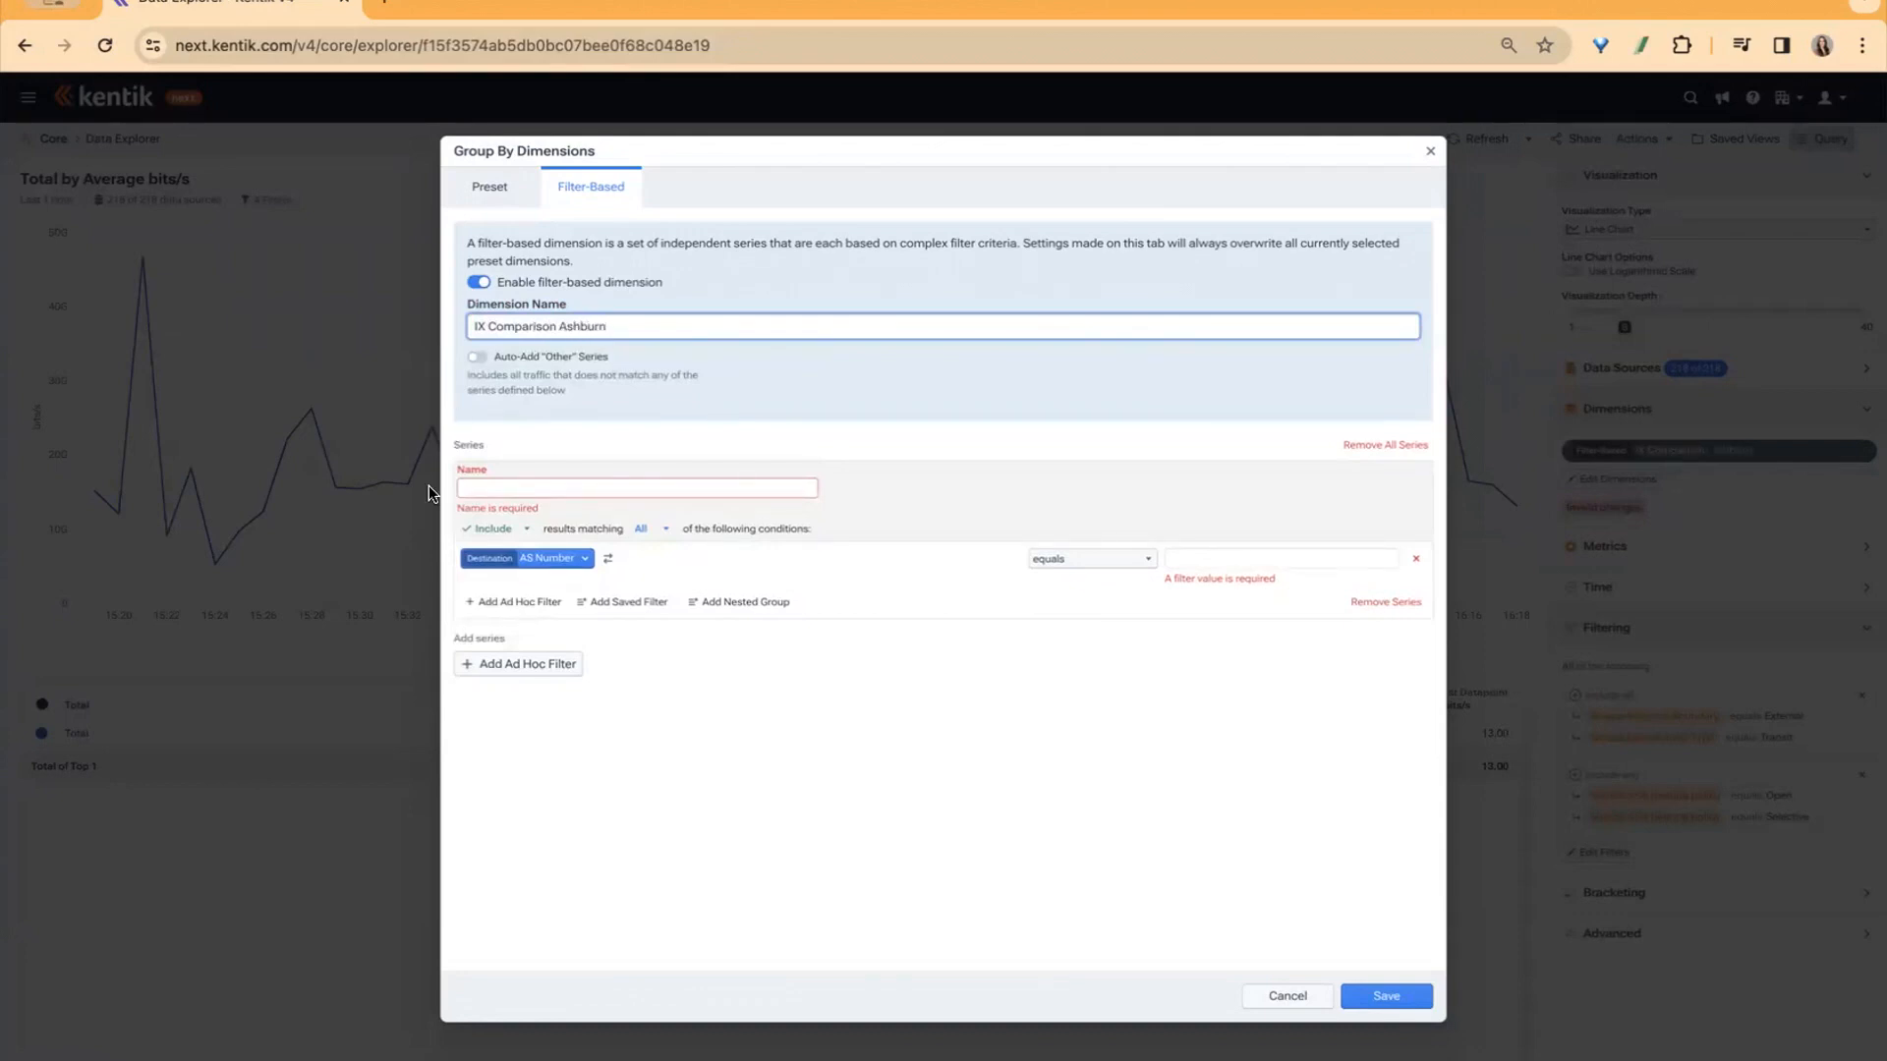
Name the first series Linx NoVA and set its condition to Source ASN is member of IX equals LINX NoVA.
click(505, 488)
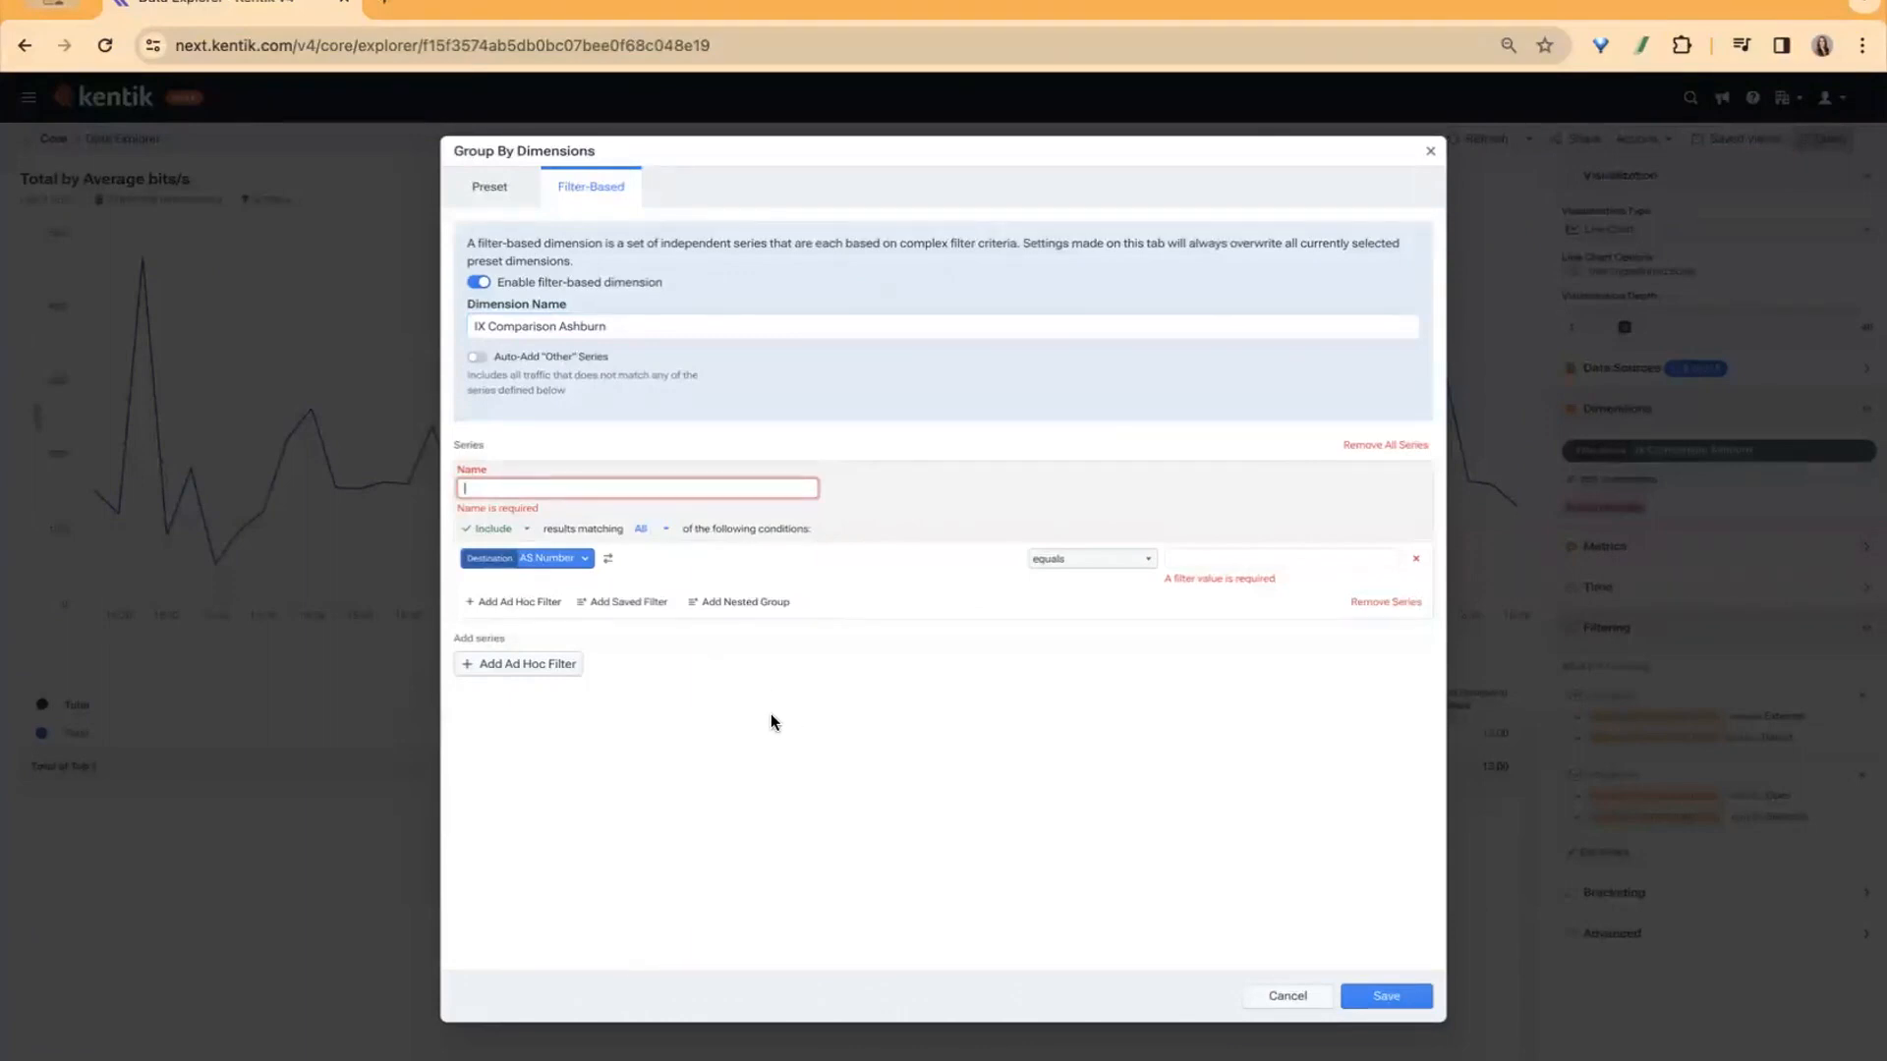
text(Linx NoVA)
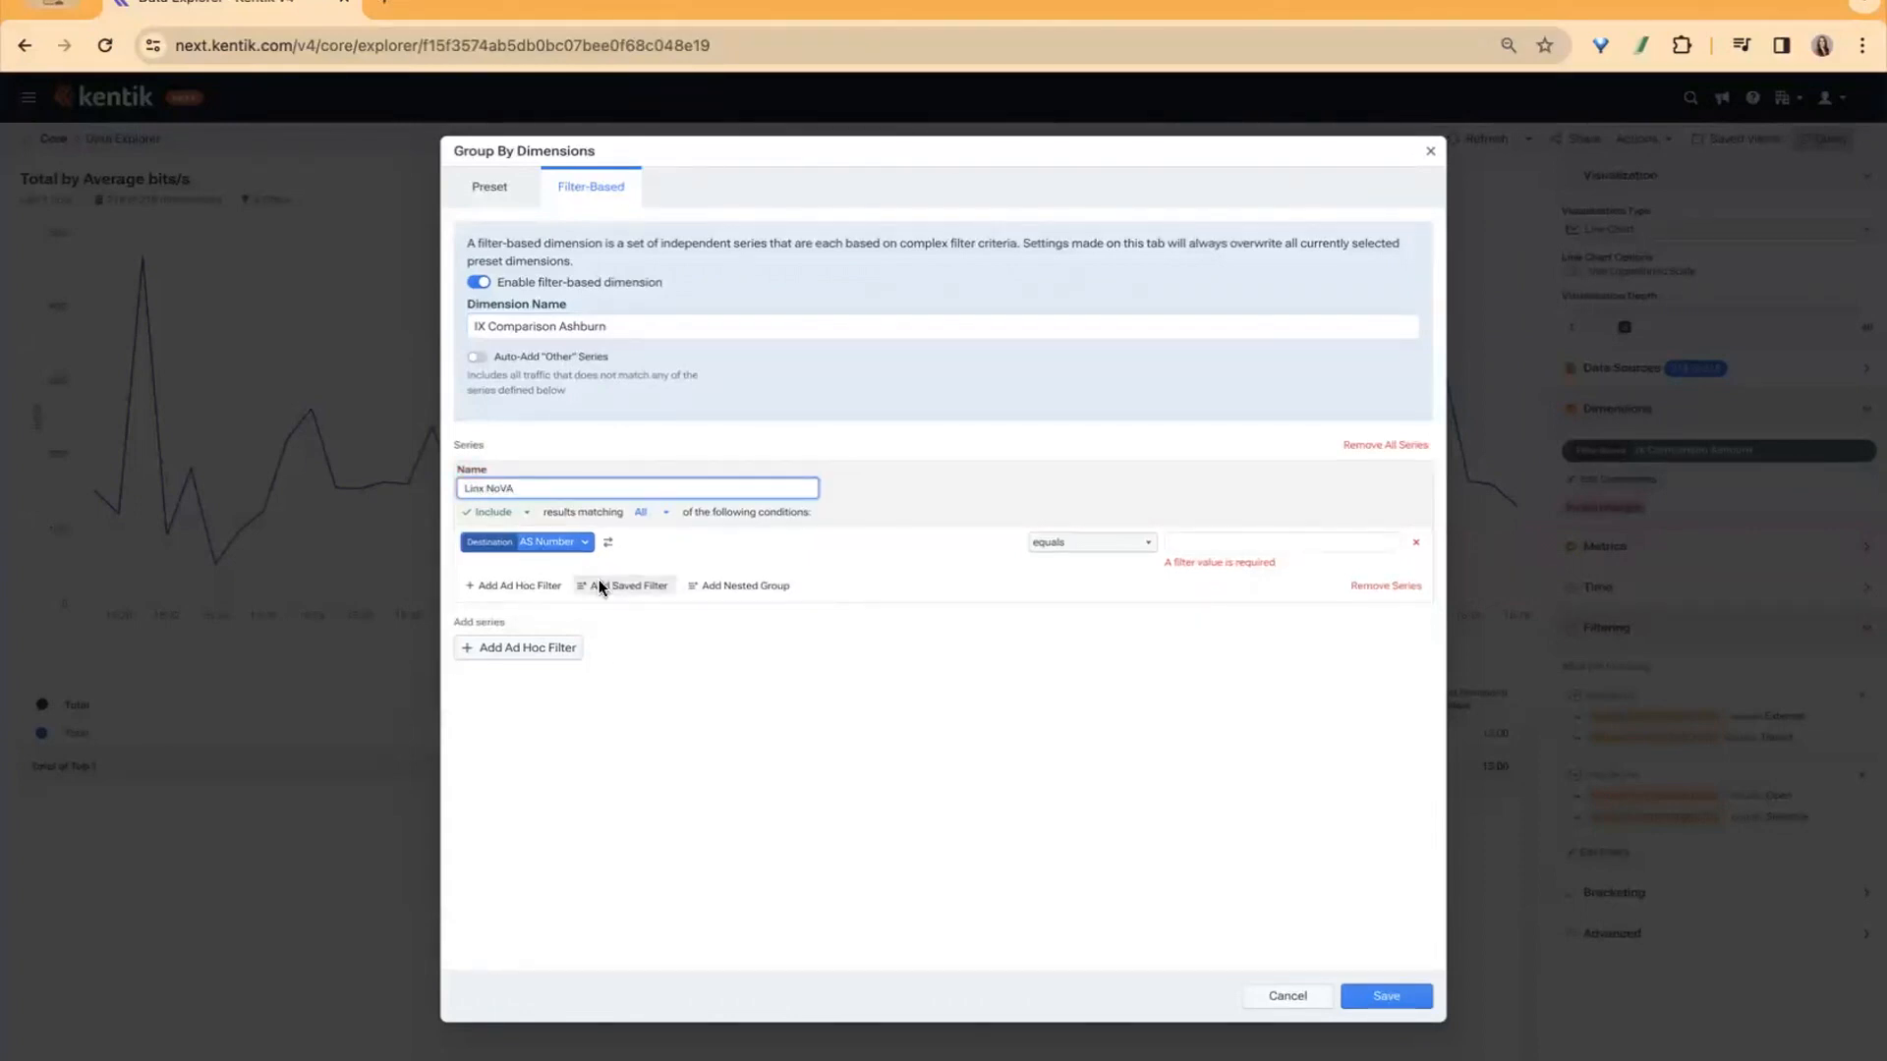
click(569, 546)
text(peer)
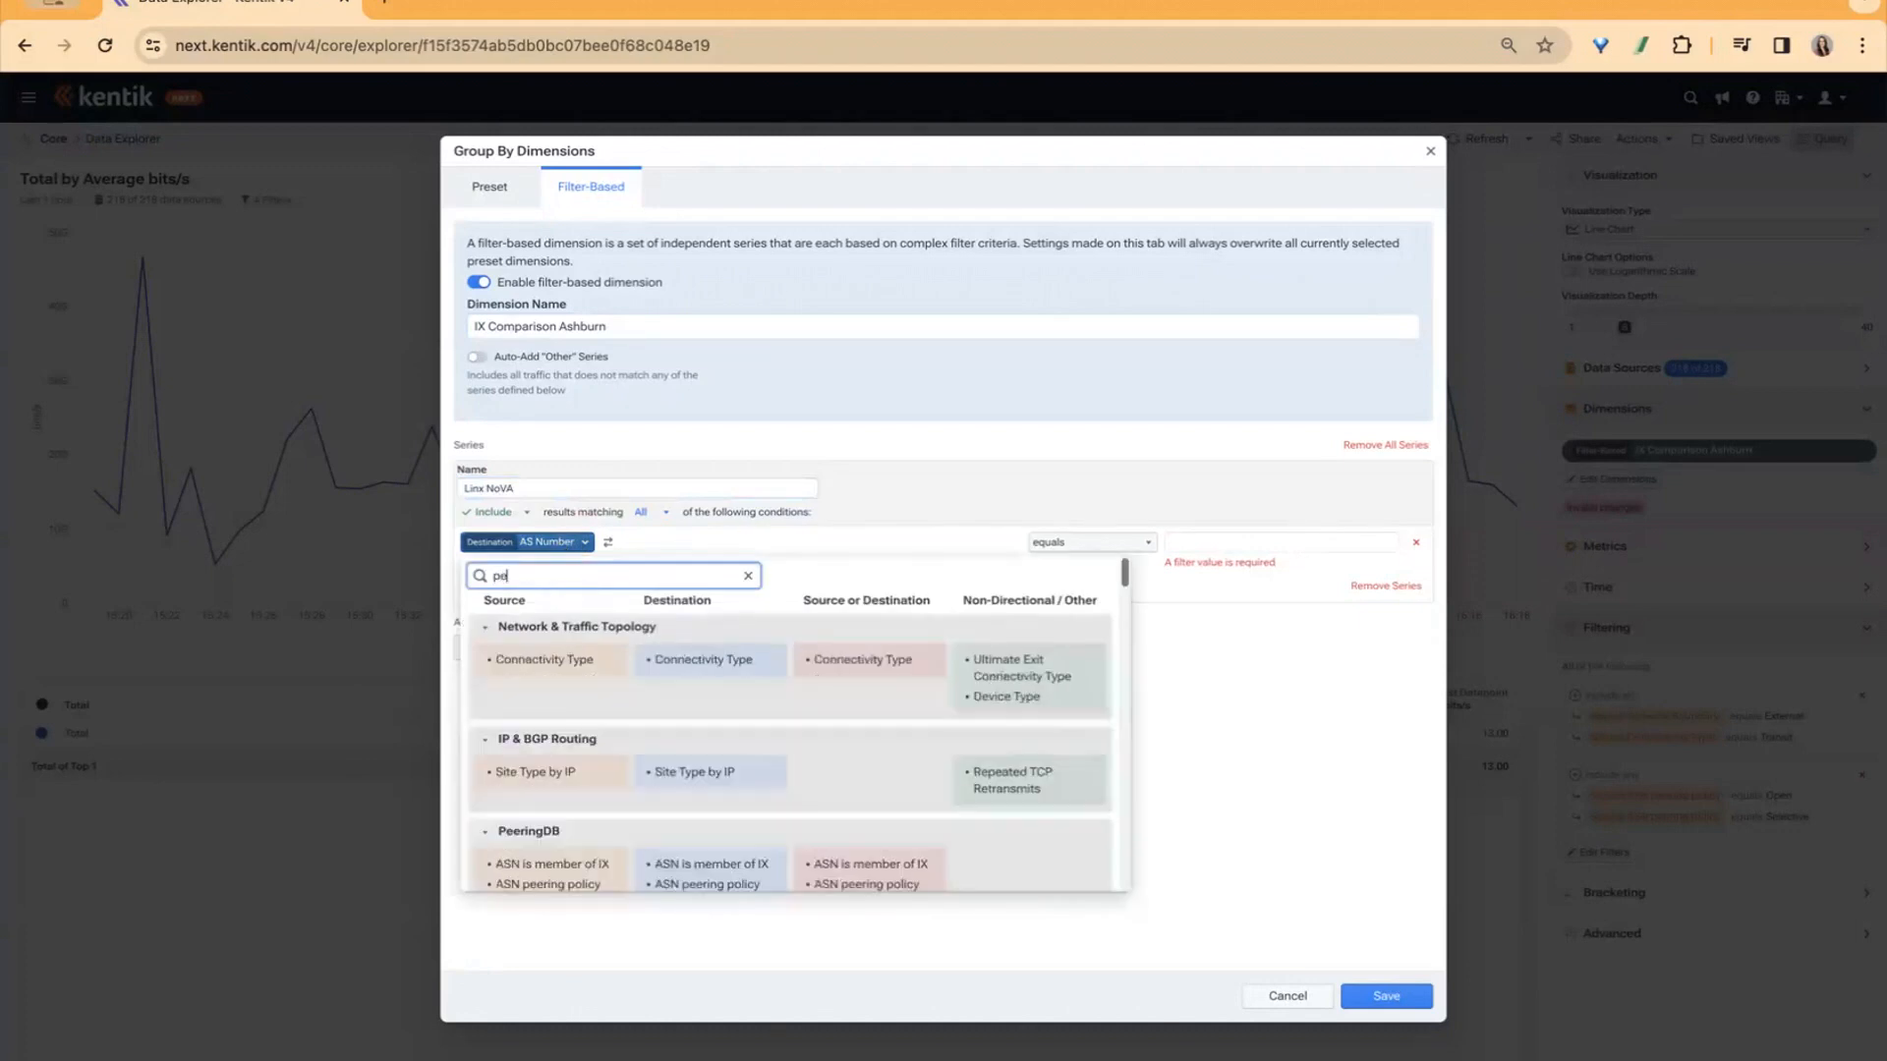
click(568, 662)
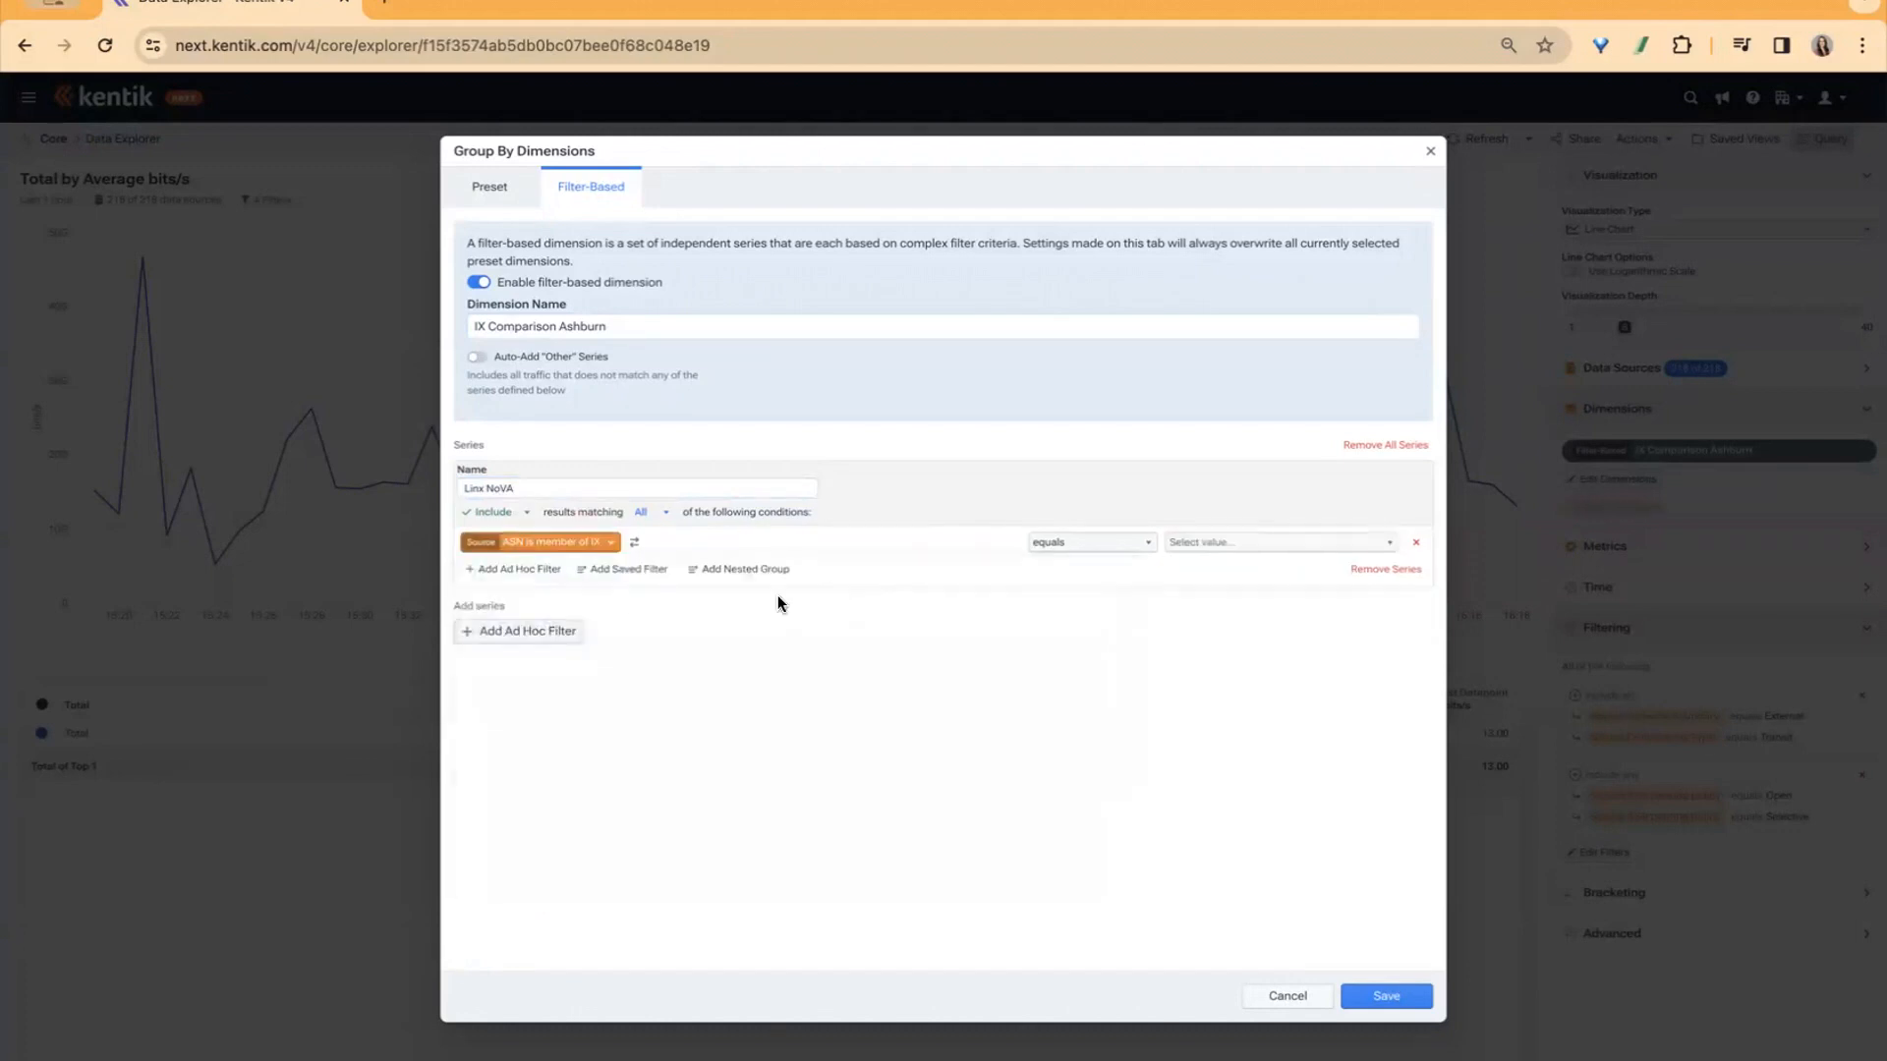
click(1190, 546)
text(lin)
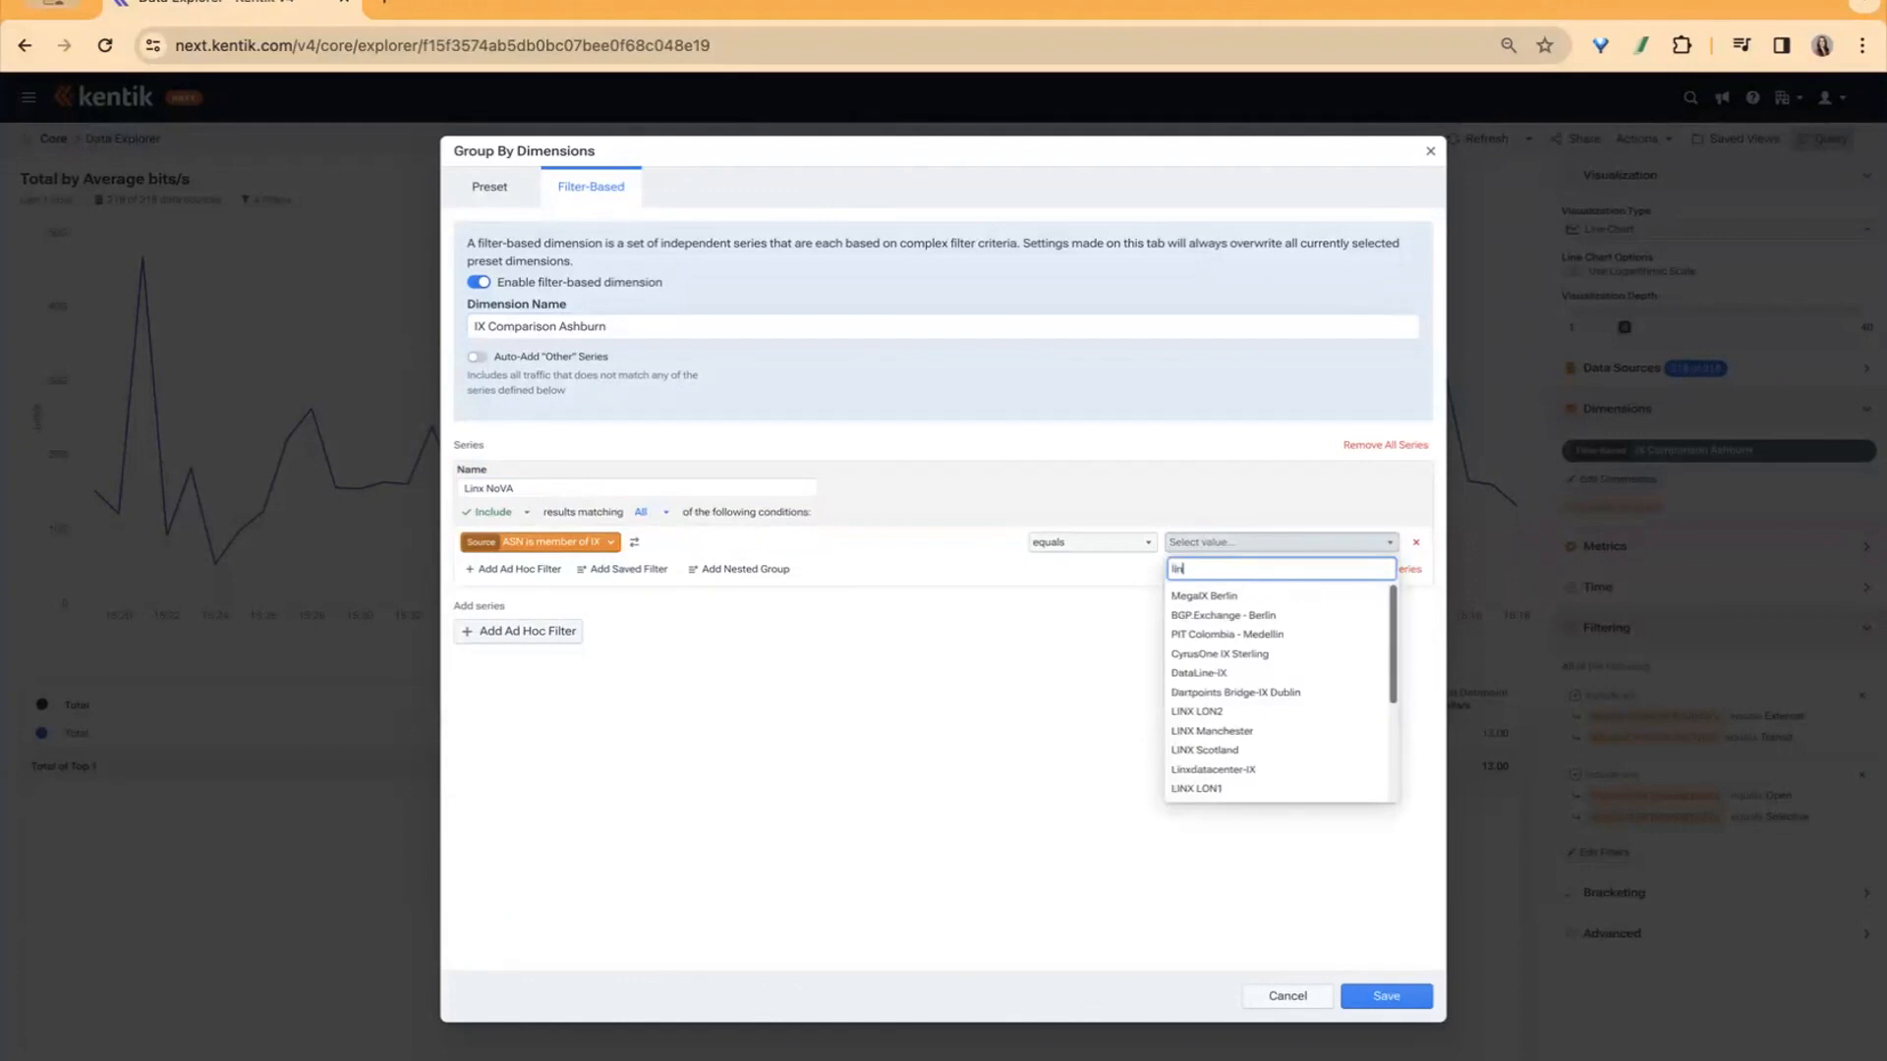
text(x)
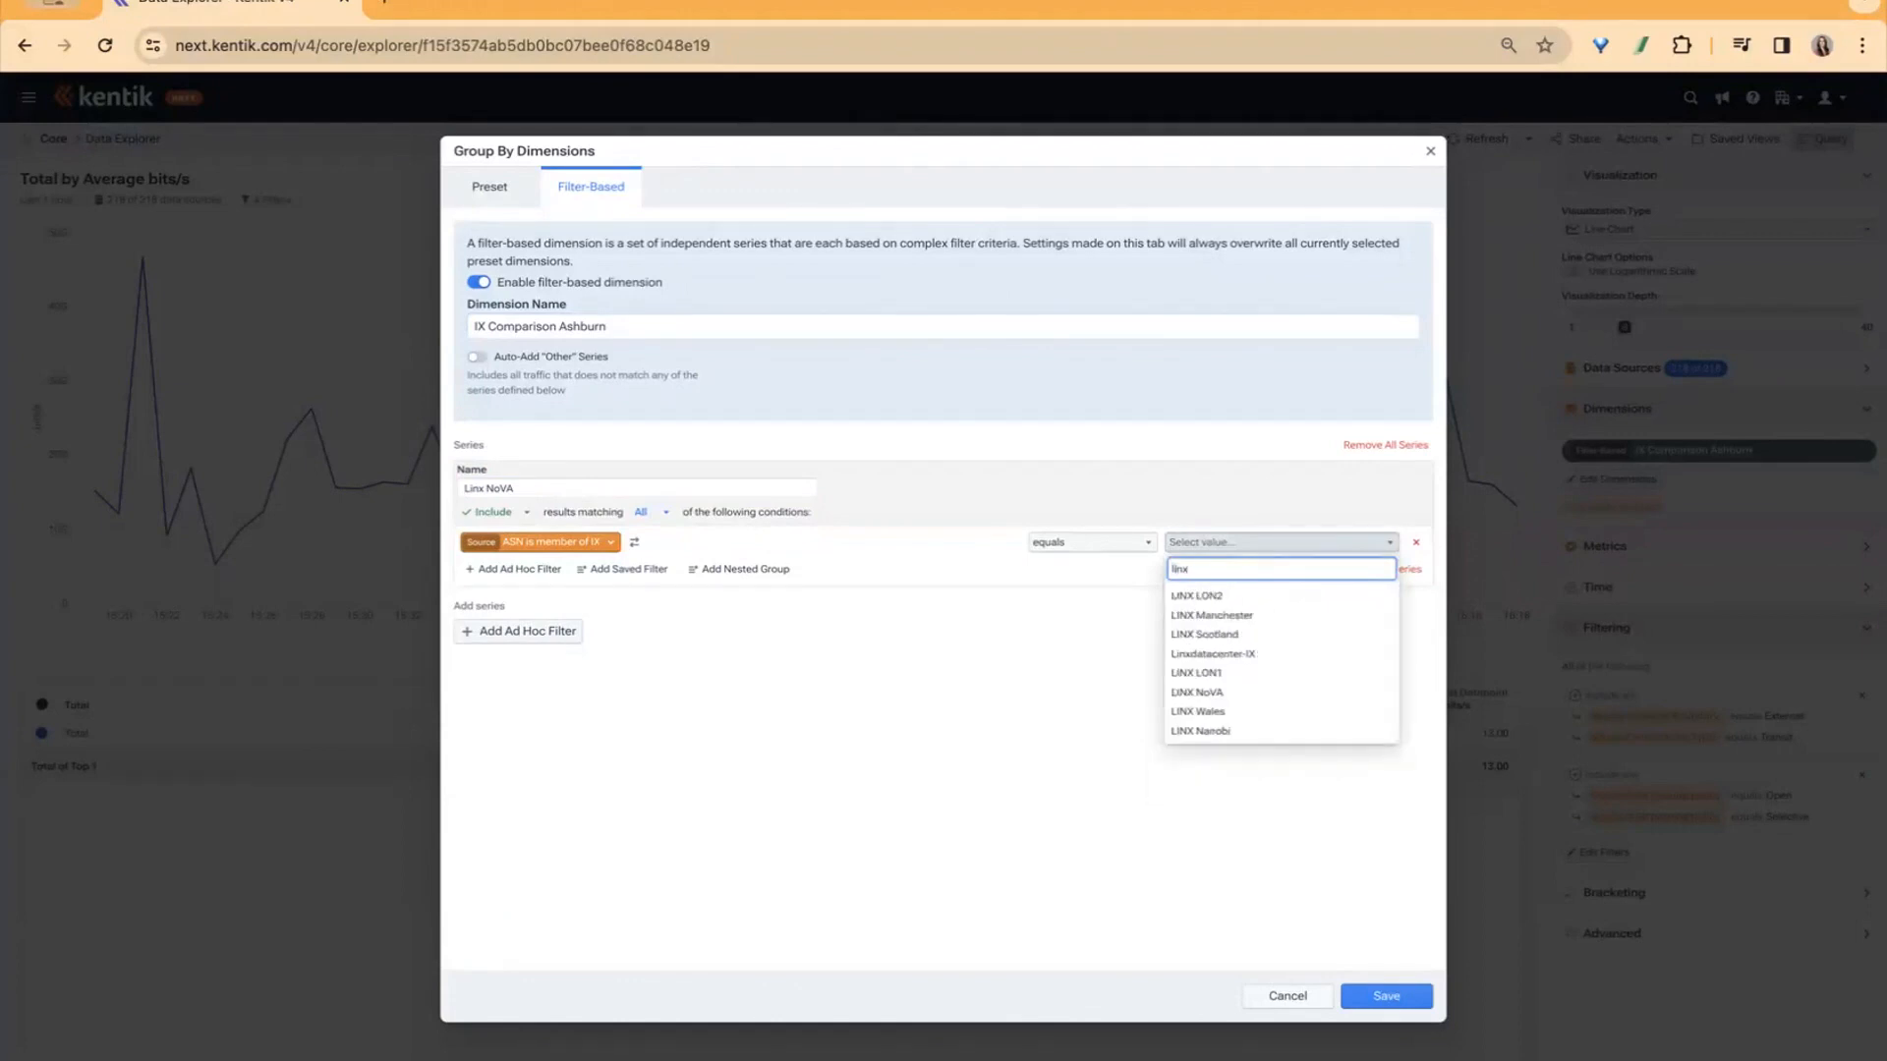
click(1224, 689)
Add a second series named Equinix Ashburn with the condition Source ASN is member of IX equals Equinix Ashburn.
click(566, 633)
click(568, 629)
text(Equinix Ashburn)
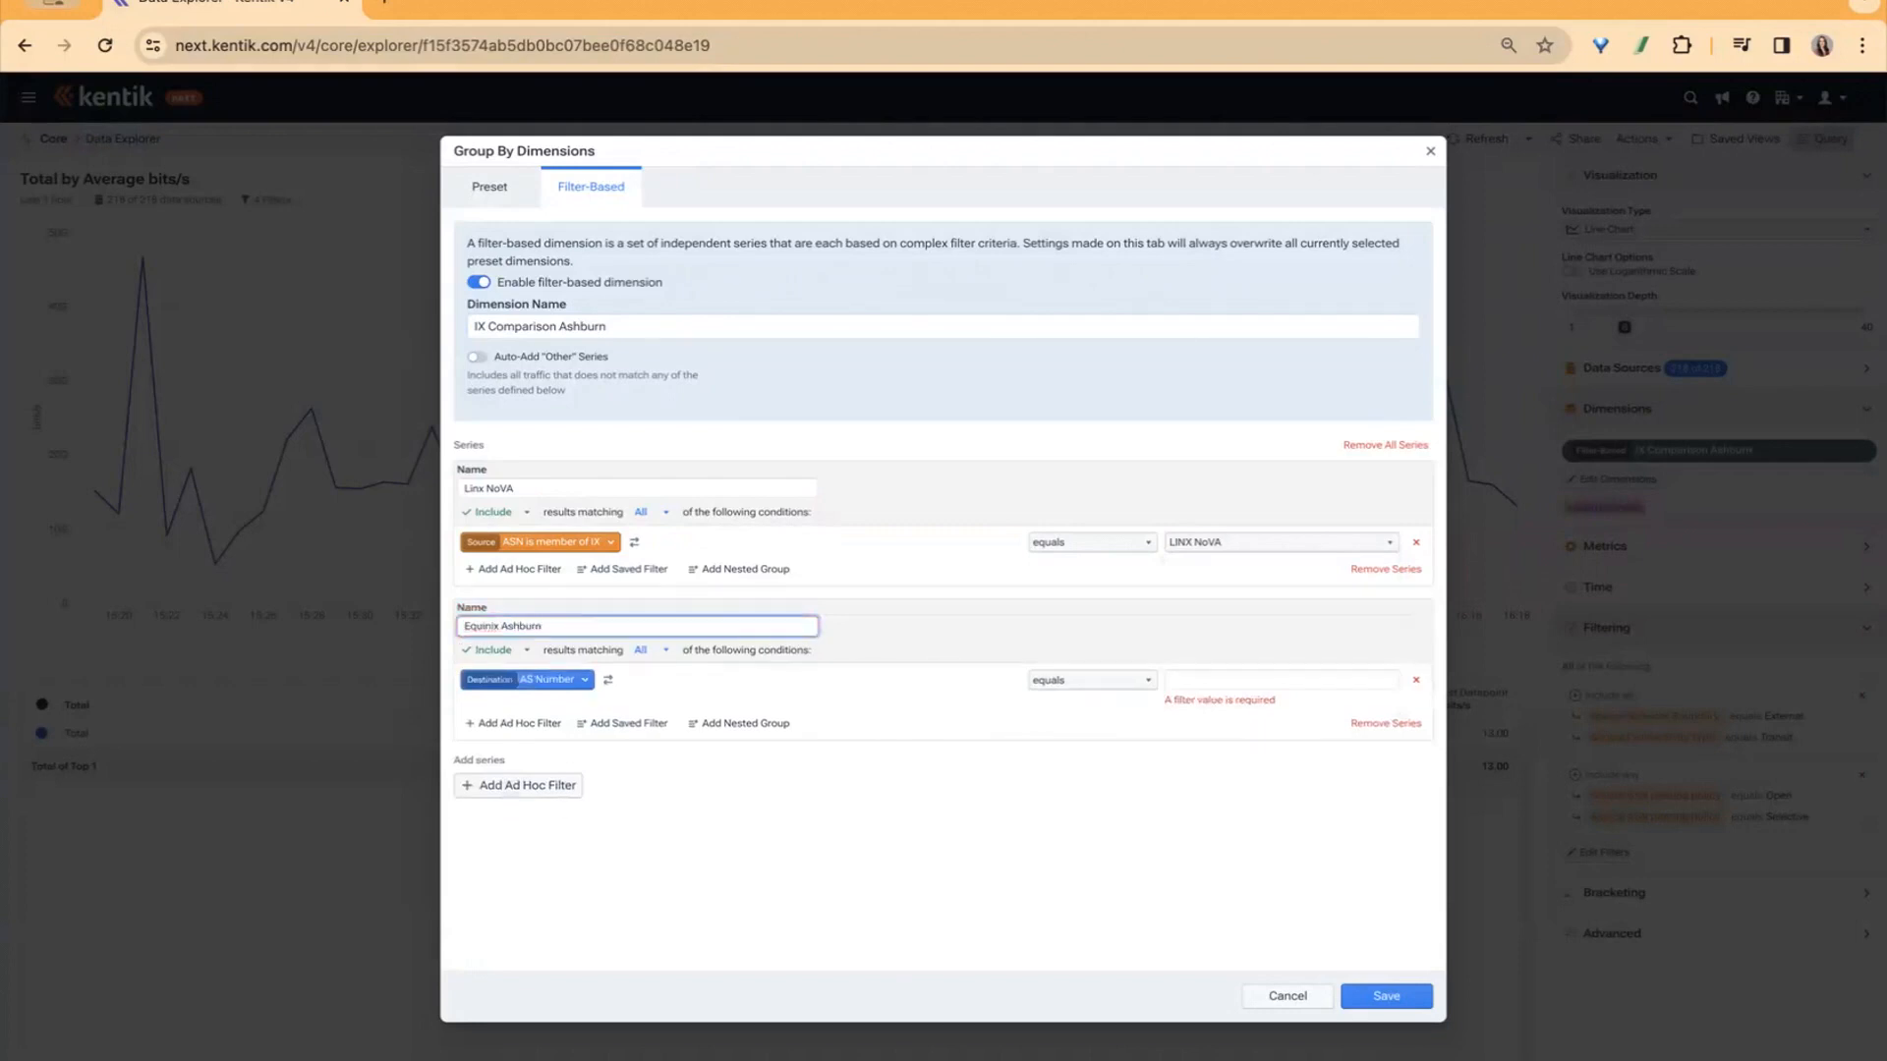
click(547, 679)
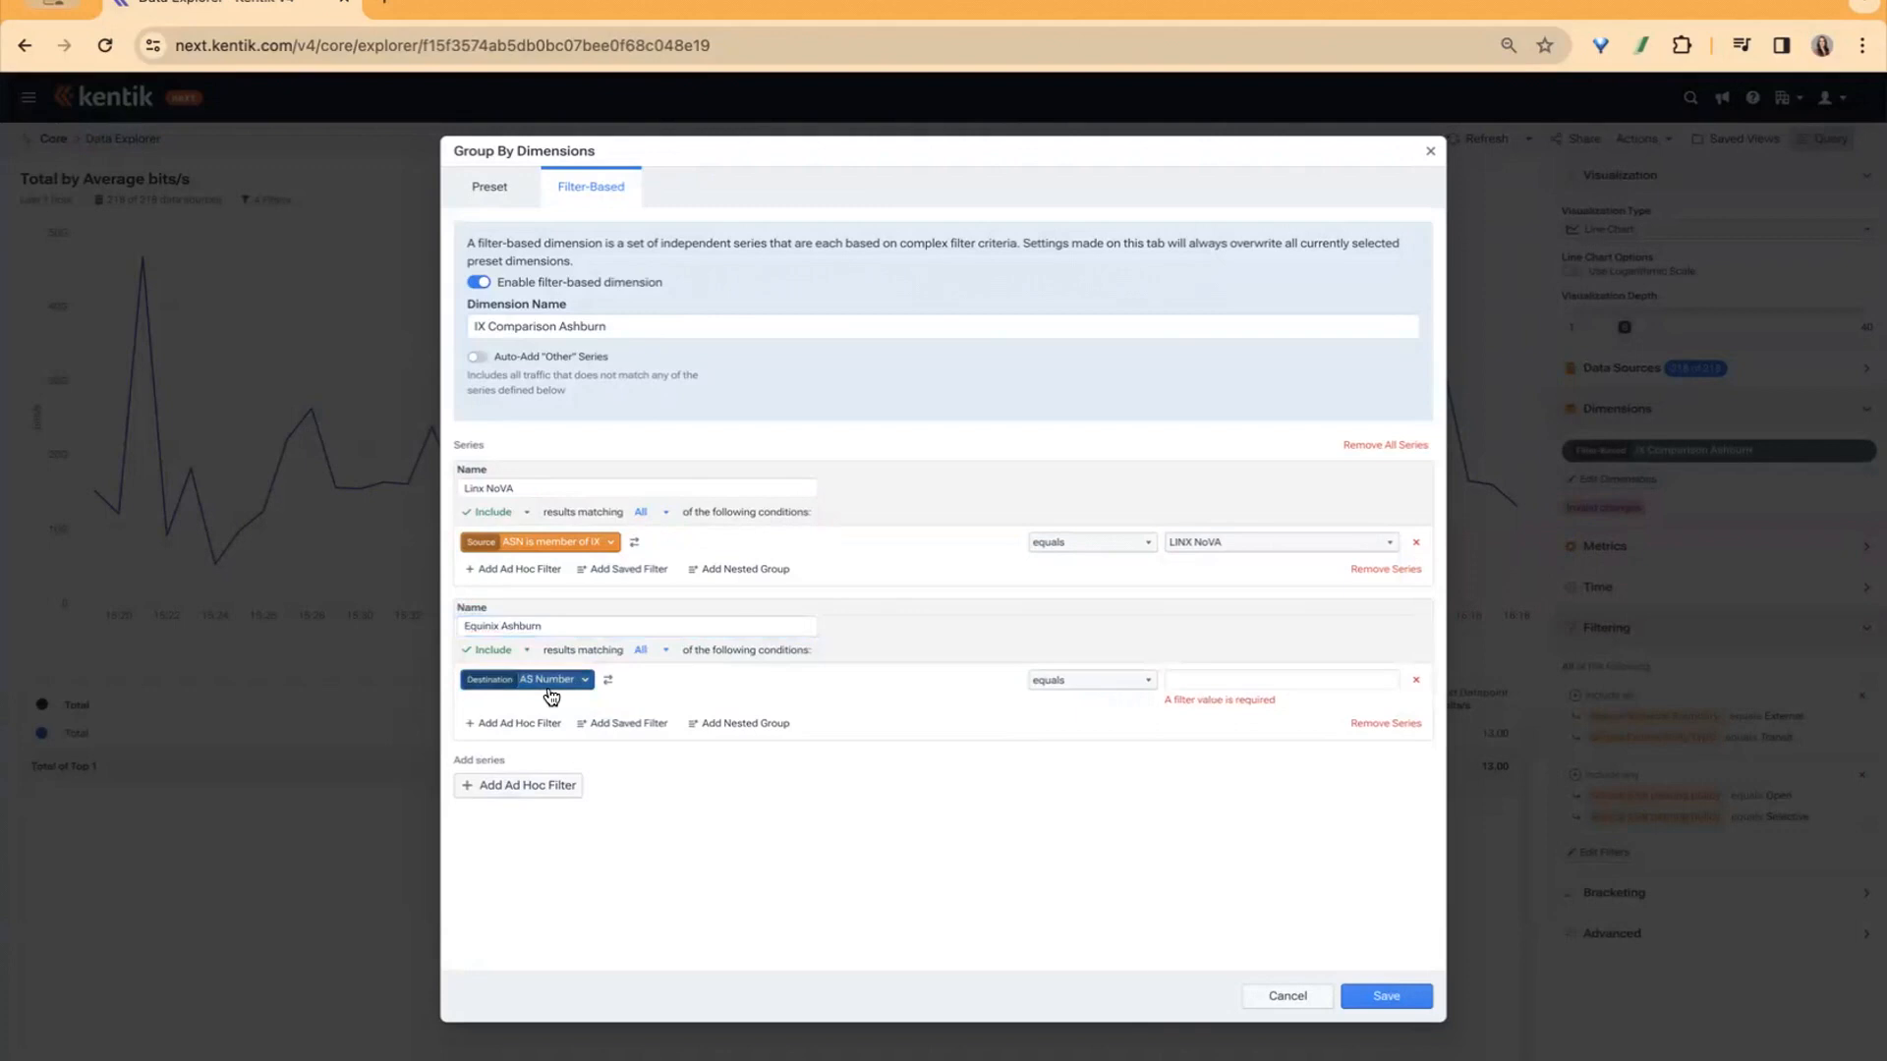
text(peer)
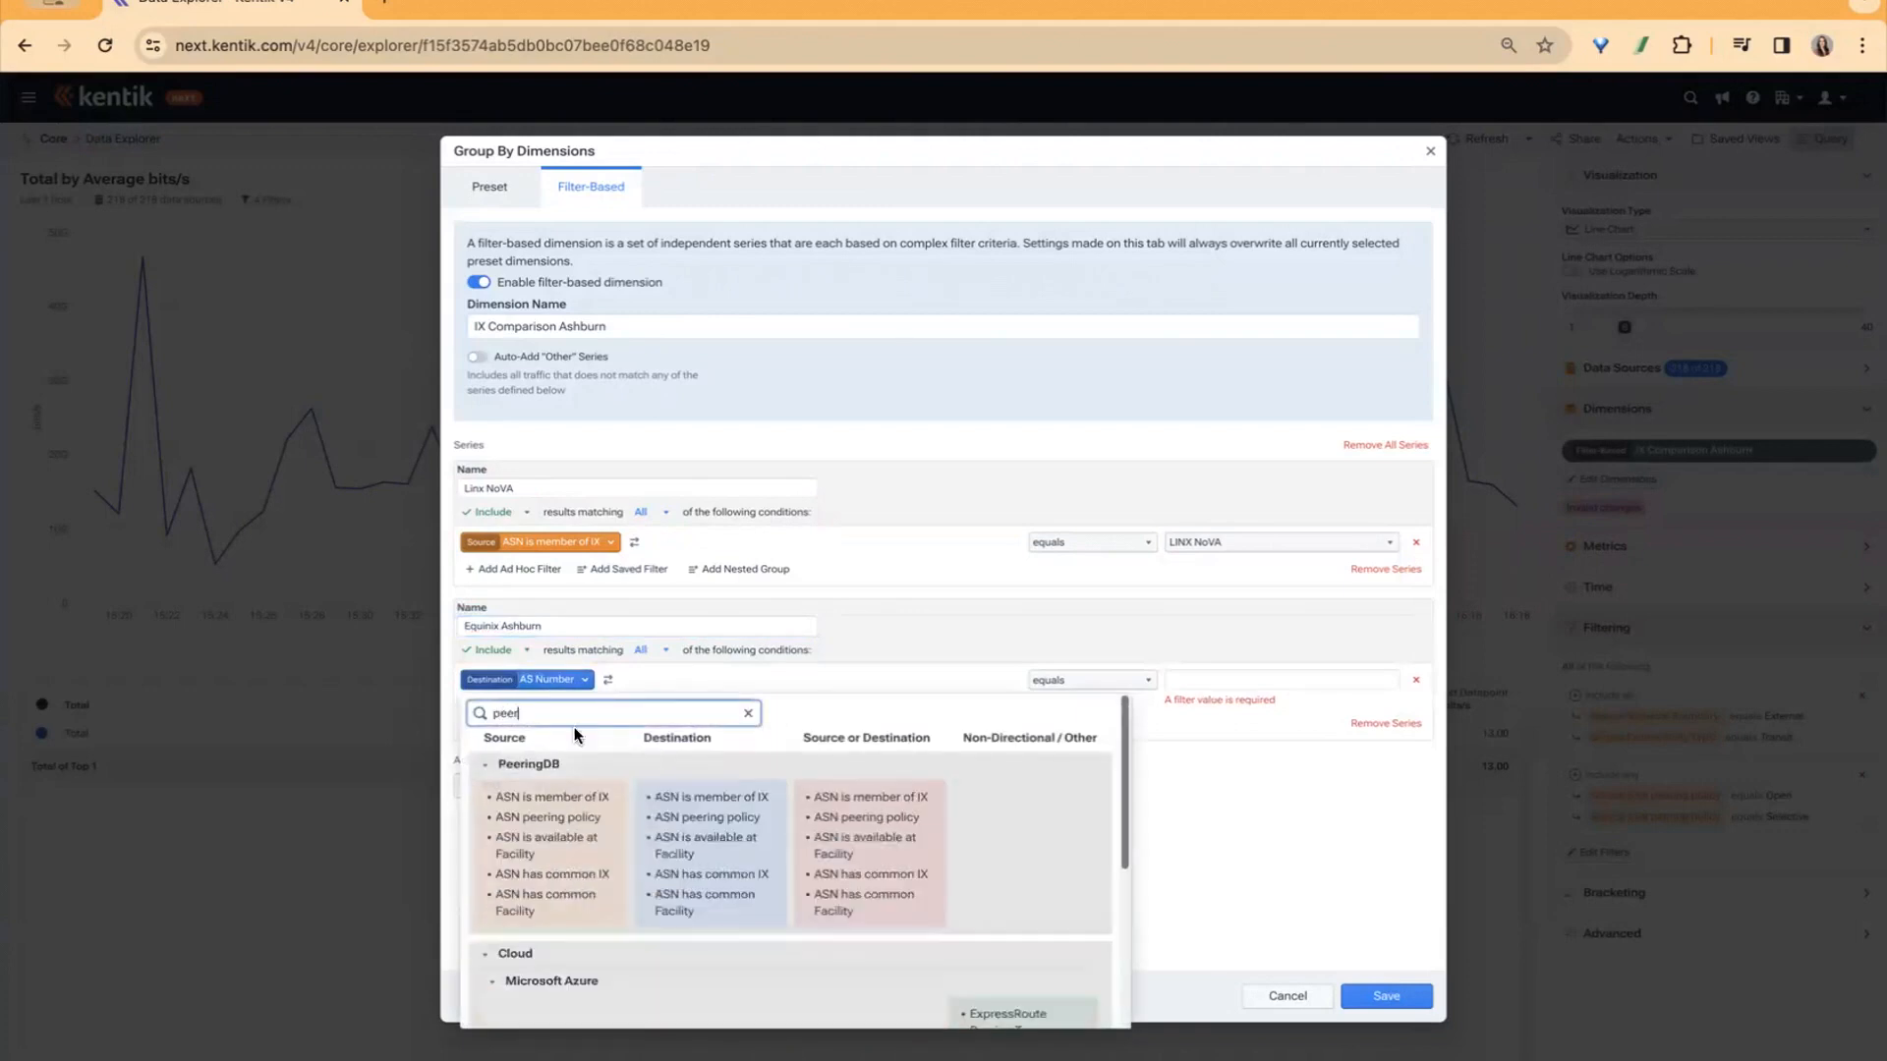
click(599, 796)
click(1241, 688)
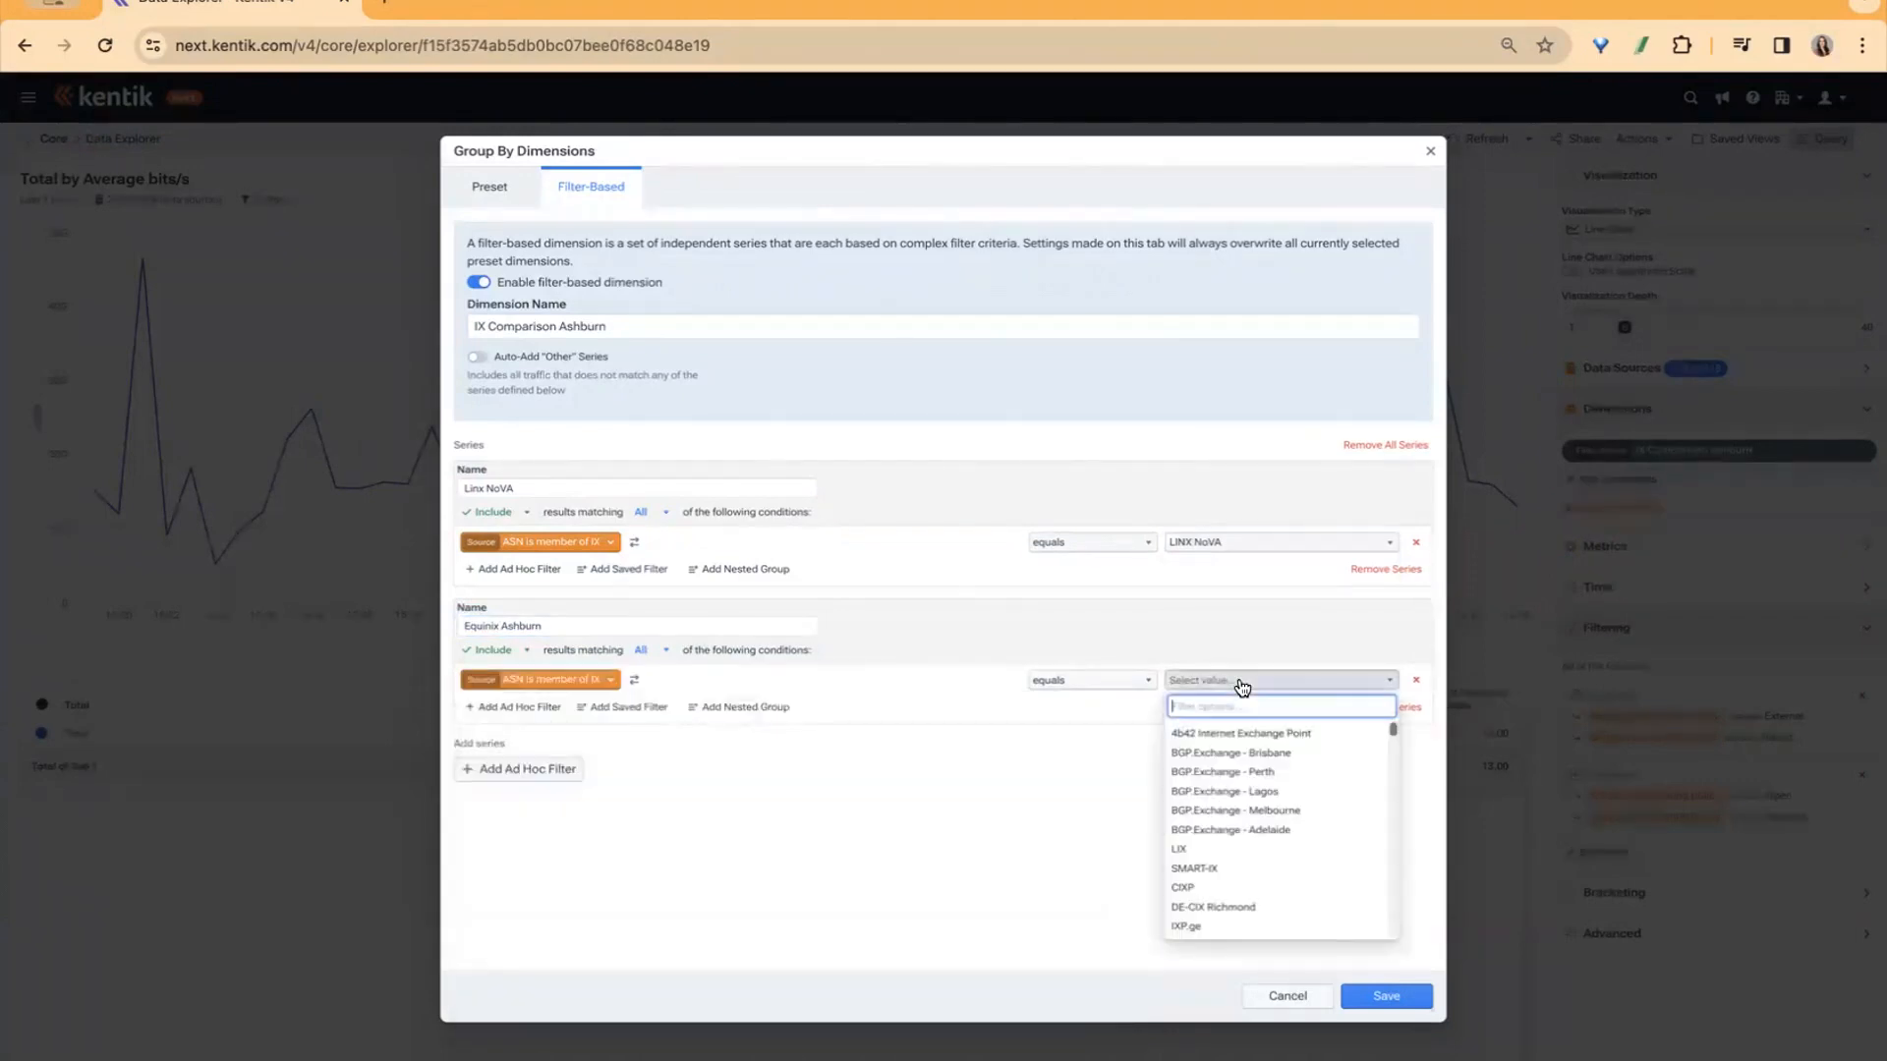
text(equinix ash)
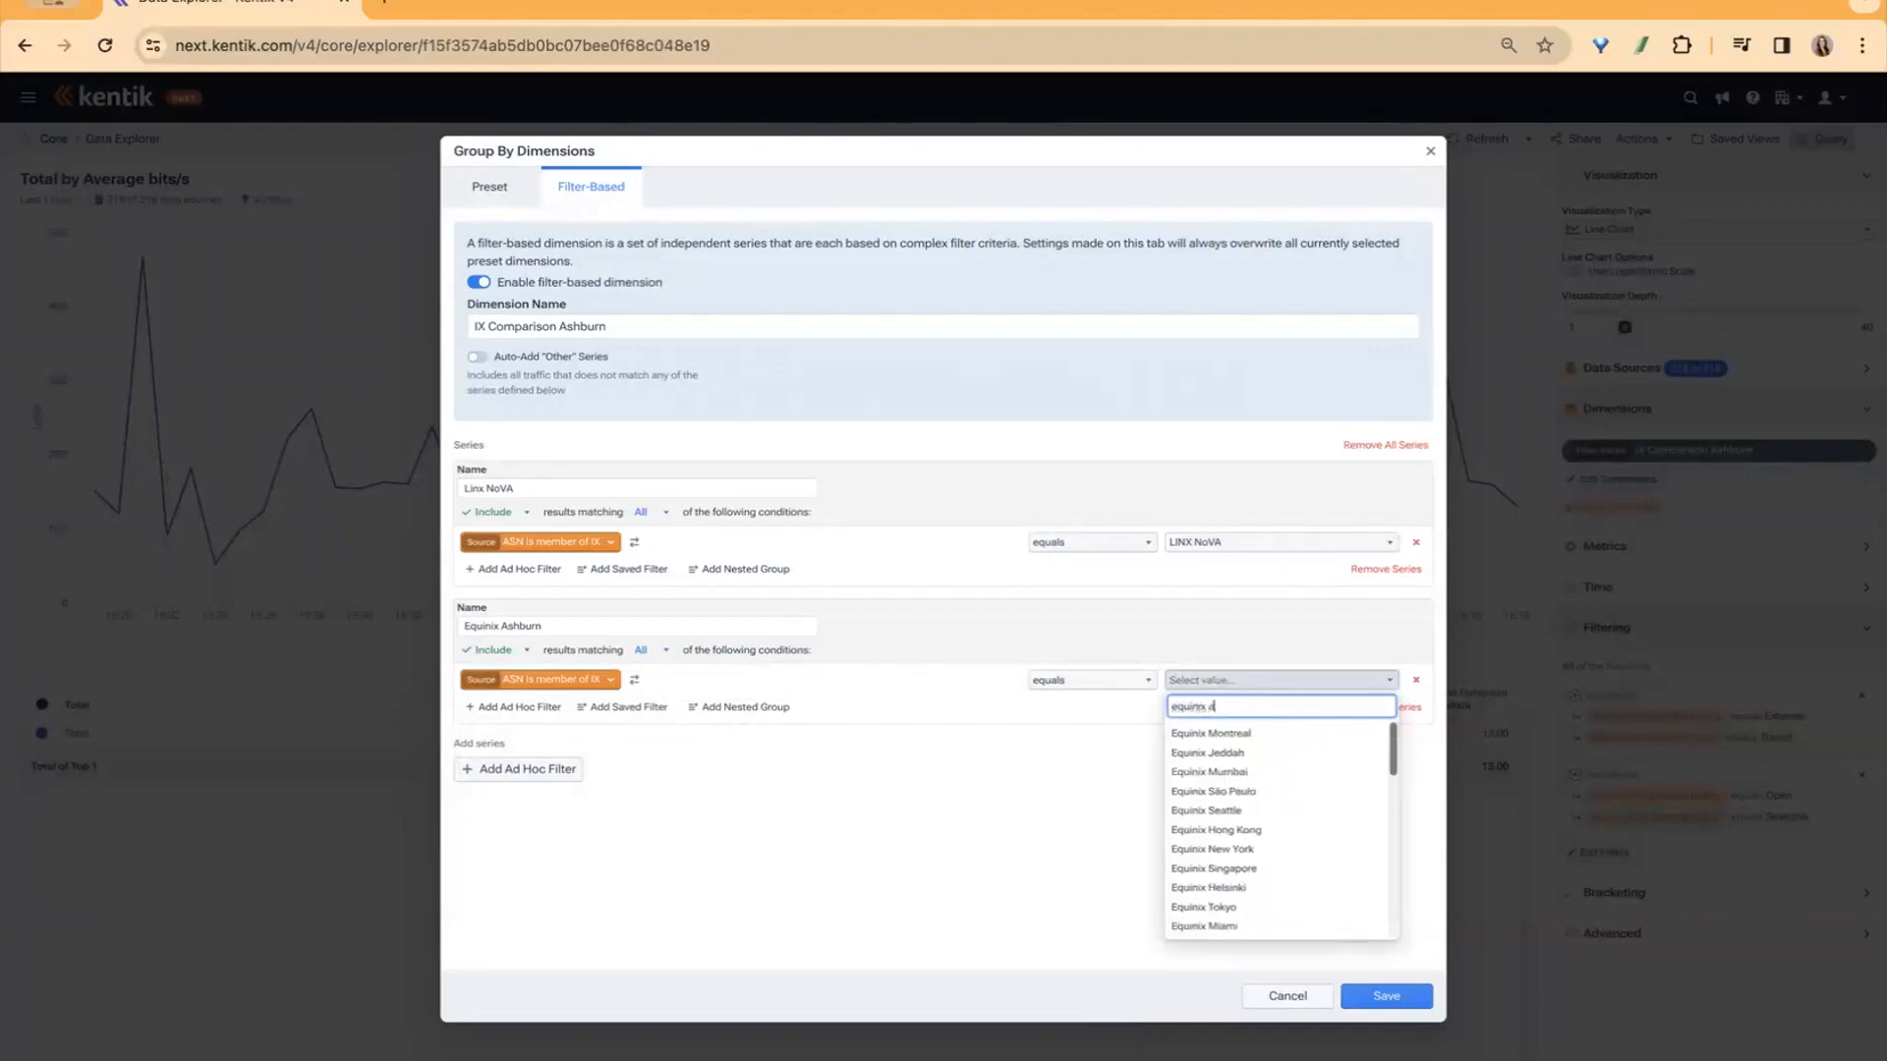
click(1219, 734)
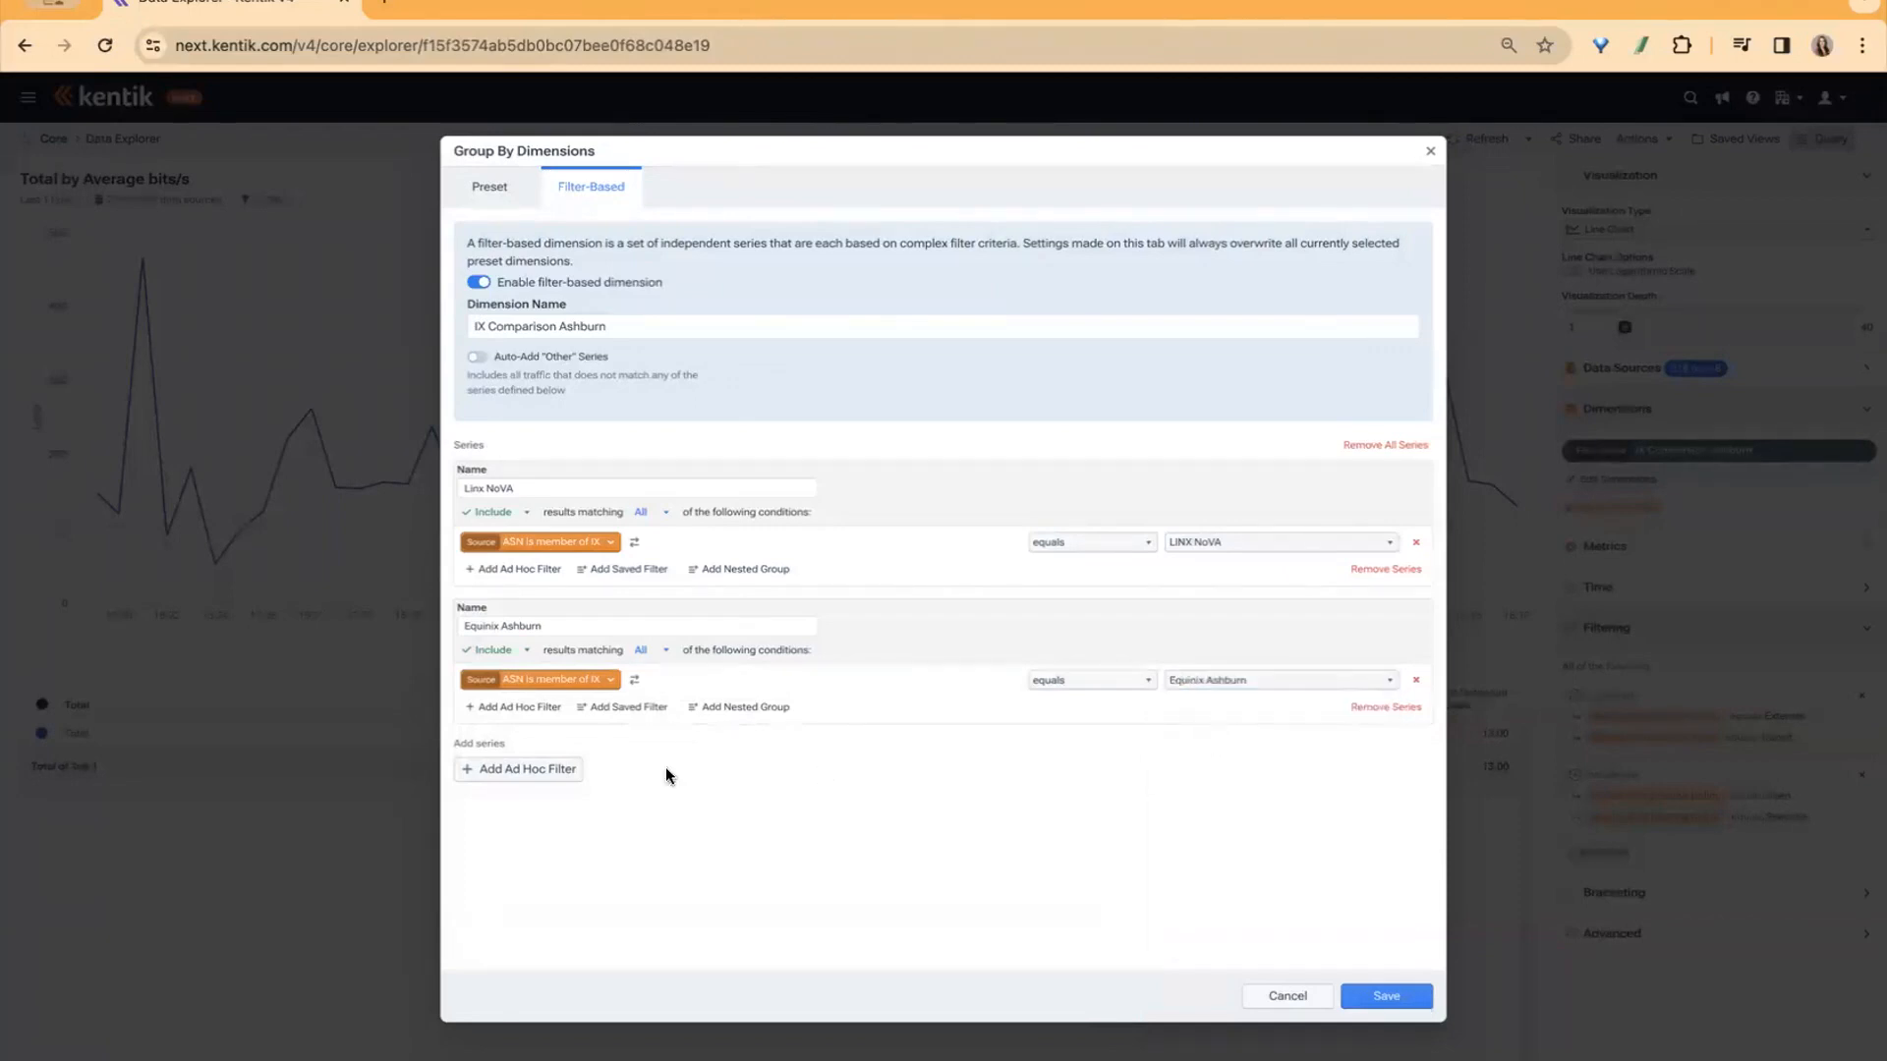
Add a third series named Digital Realty with Source ASN is member of IX equals Digital Realty Ashburn, and save the filter-based dimension.
click(565, 773)
click(570, 765)
text(Digita)
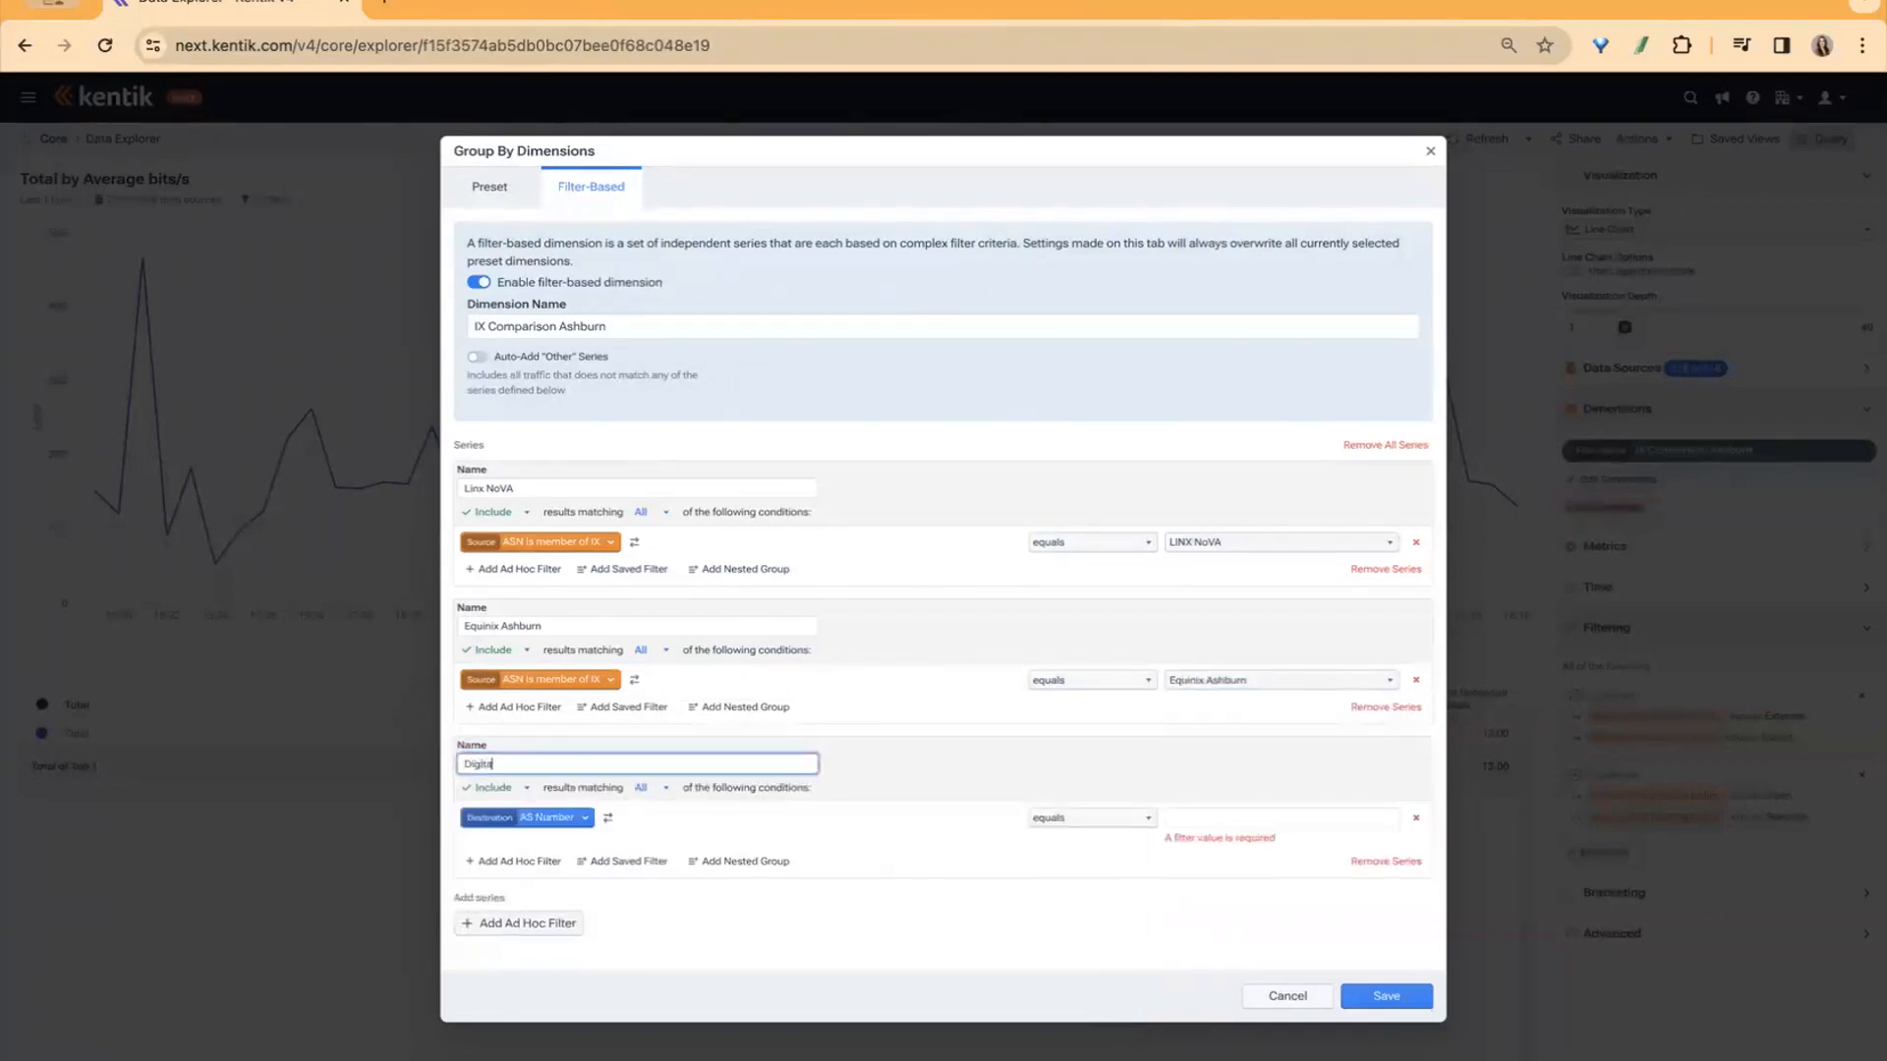
text(l Realty)
click(536, 817)
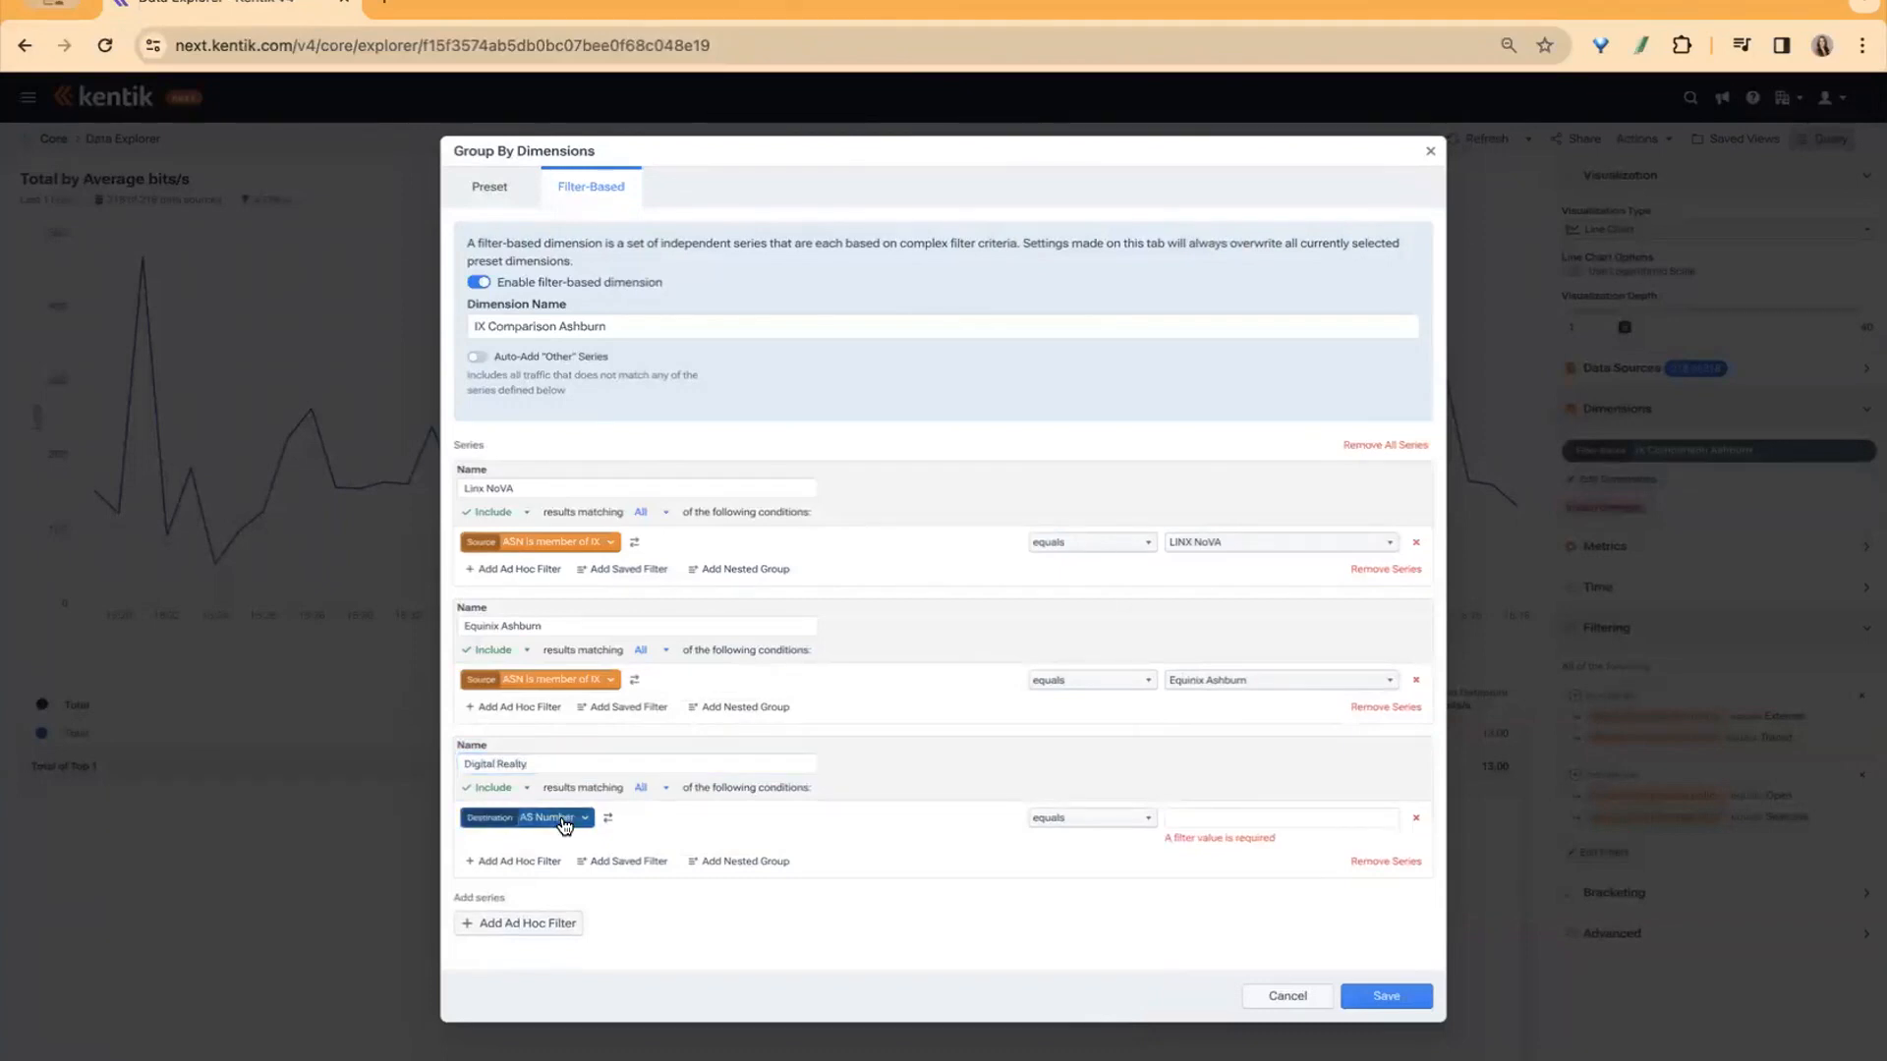
text(ix)
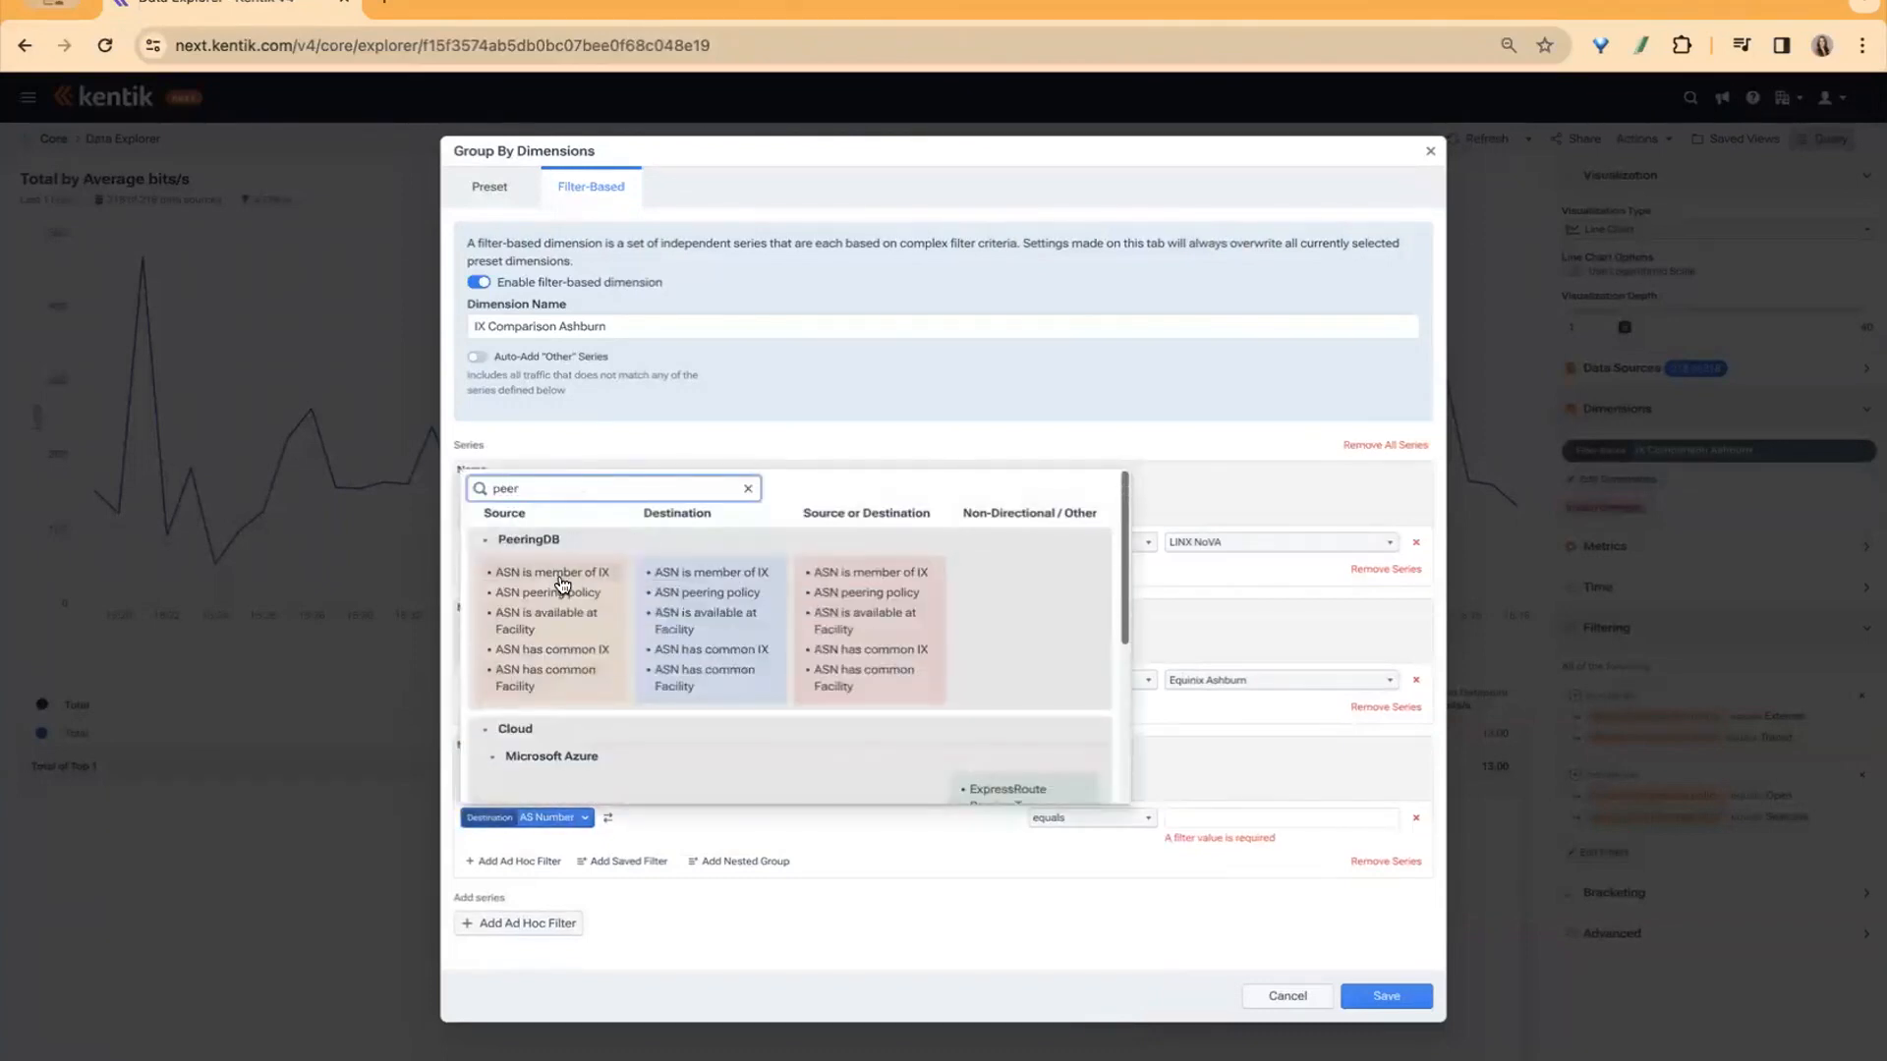
click(557, 572)
click(1197, 821)
text(digital real)
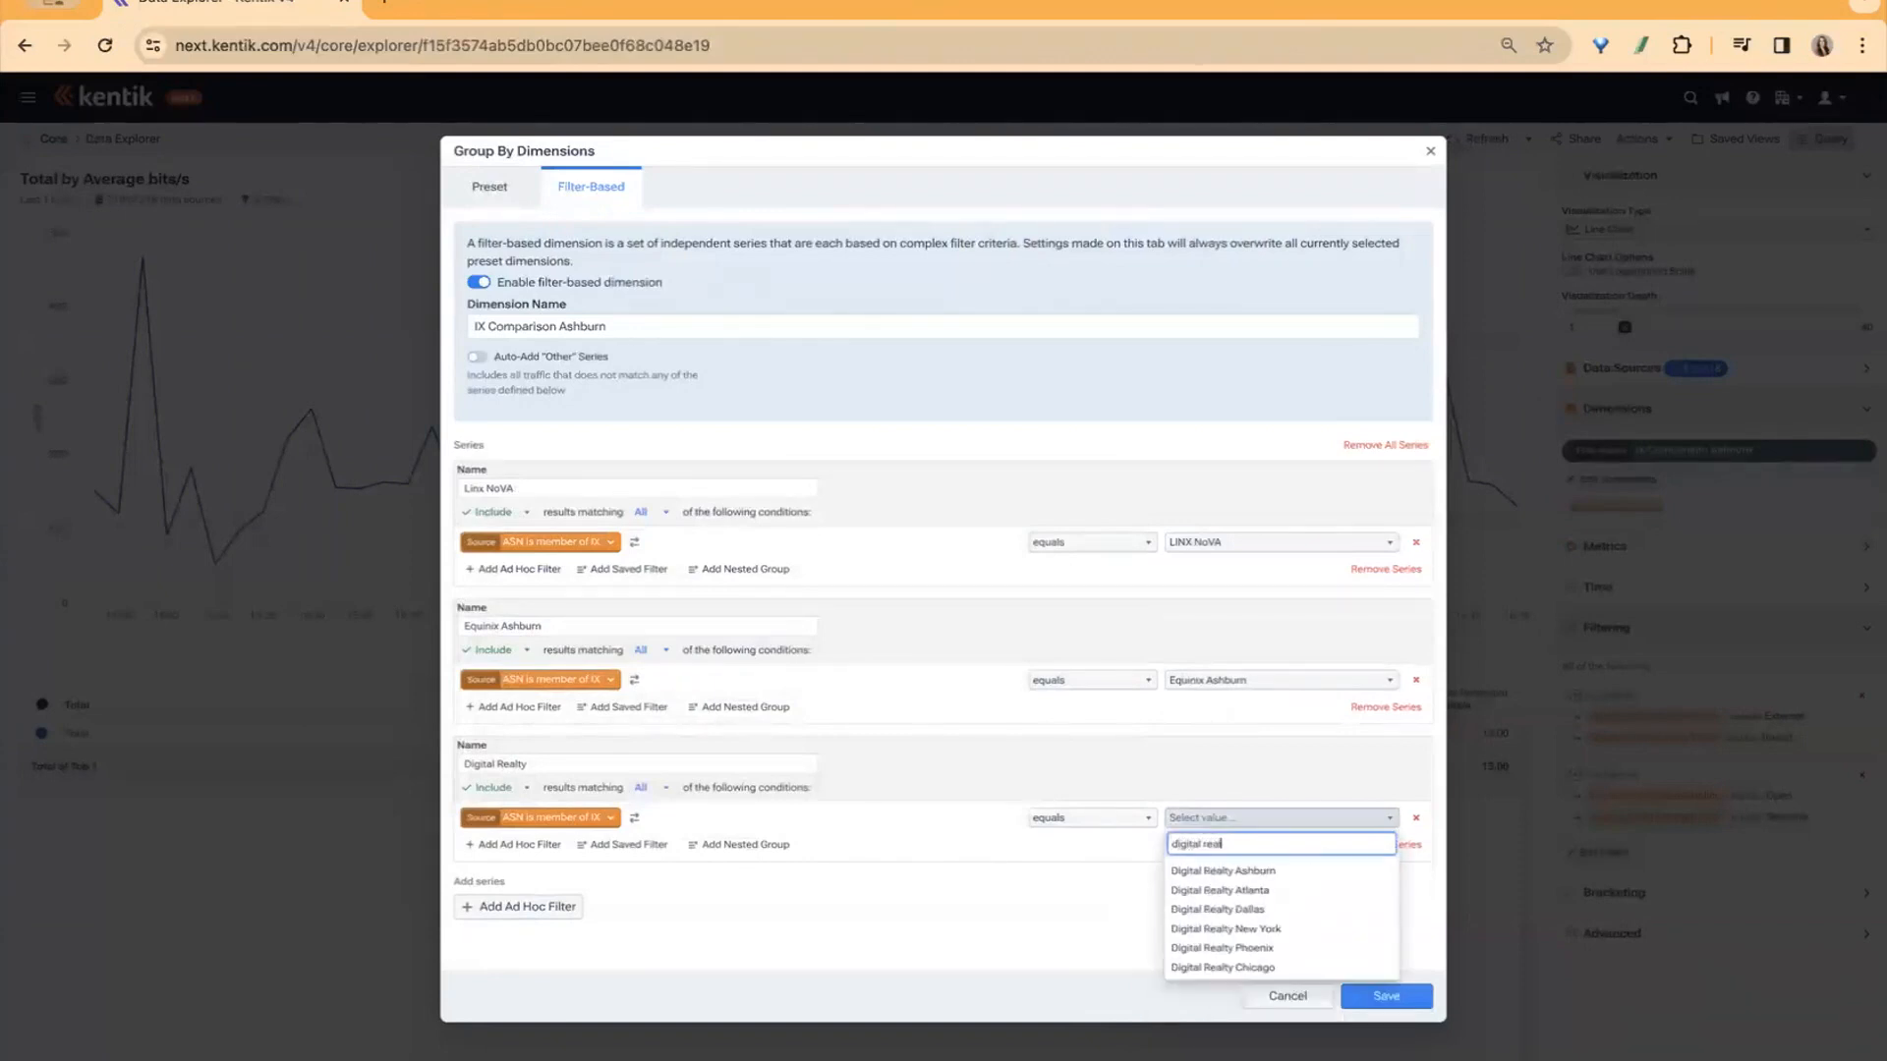
click(1219, 870)
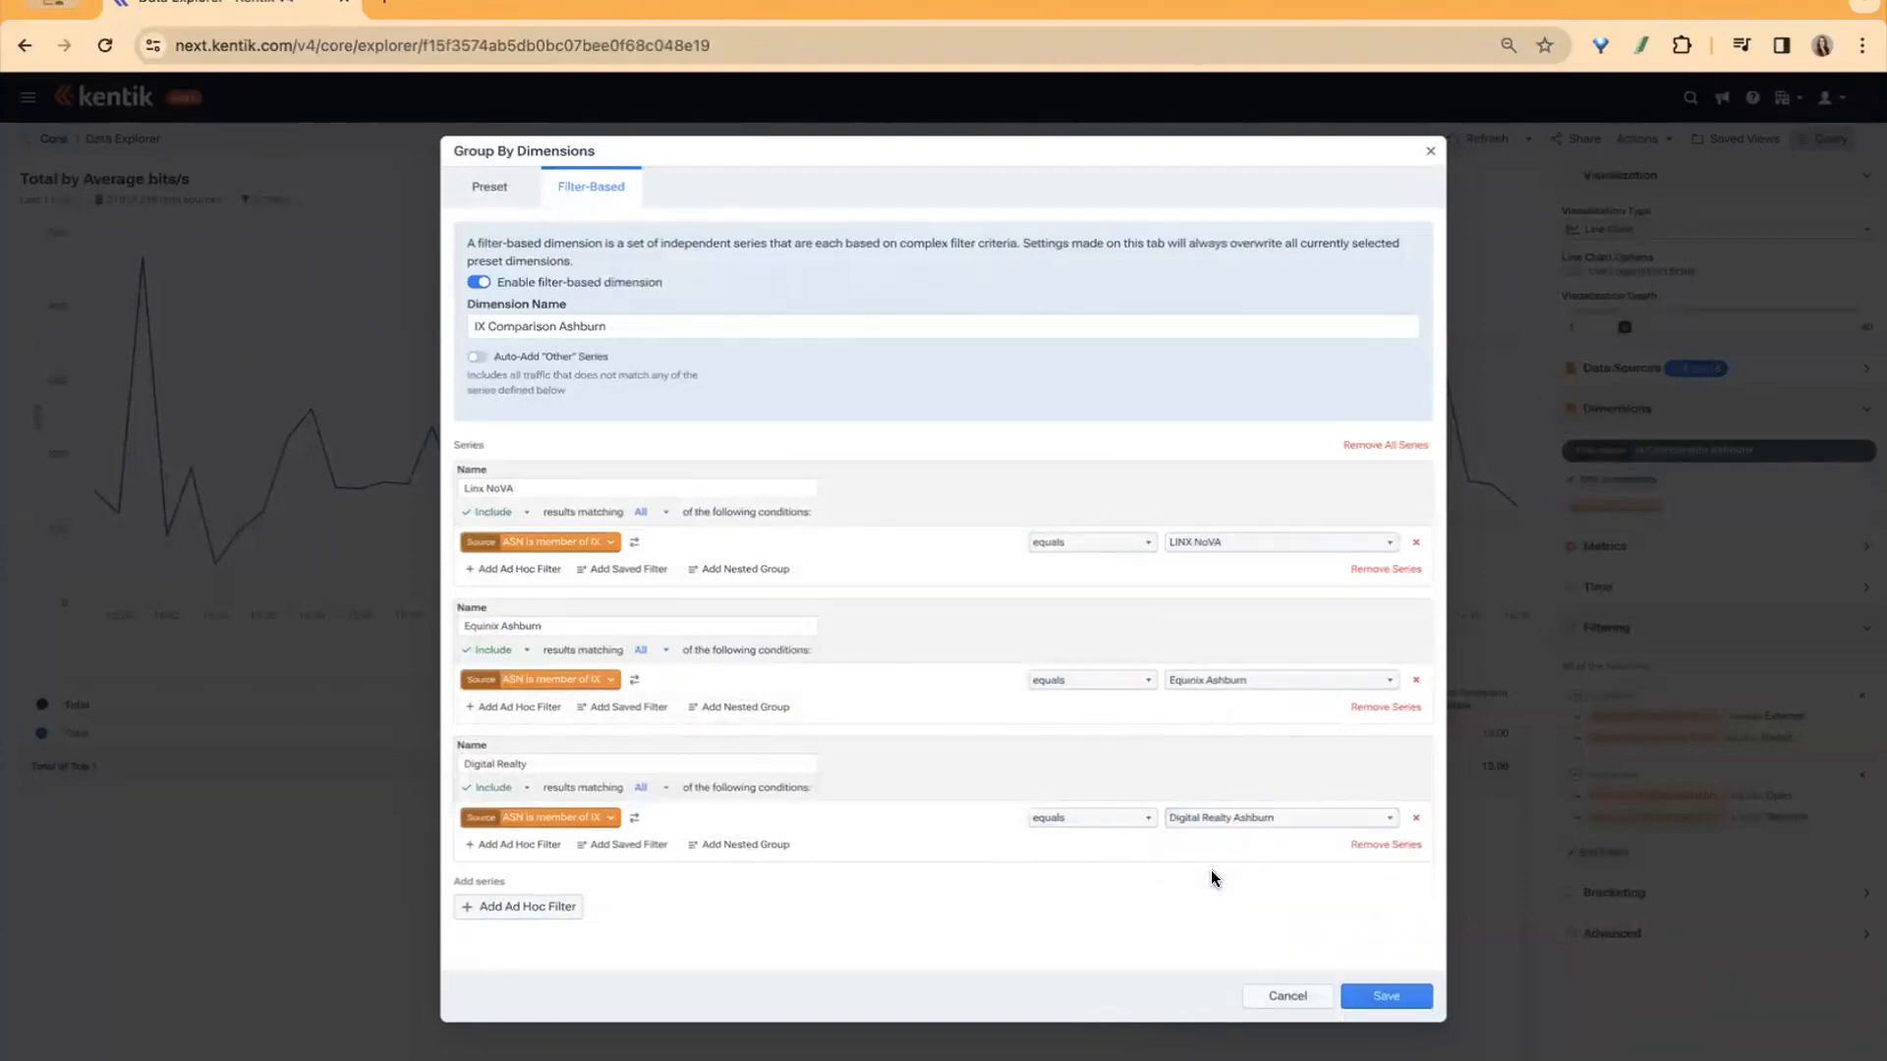
click(1401, 1001)
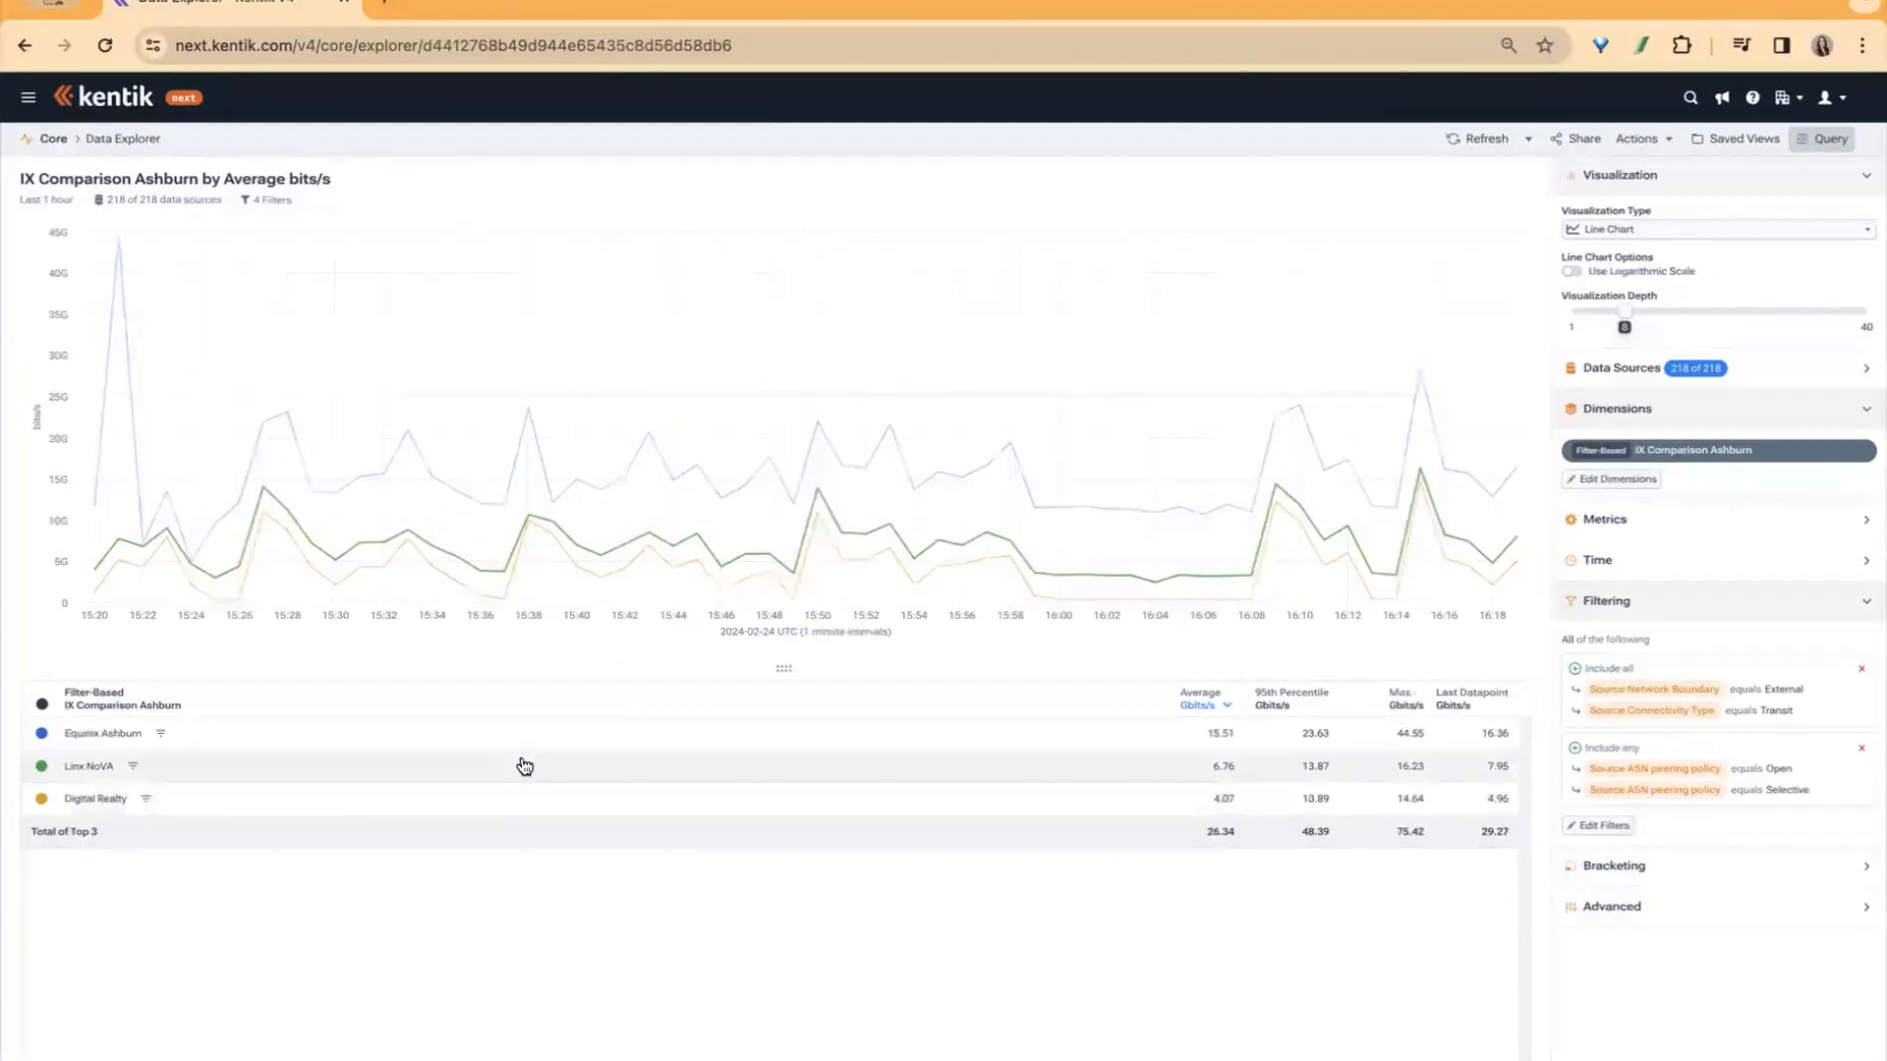
mouse_move(284, 559)
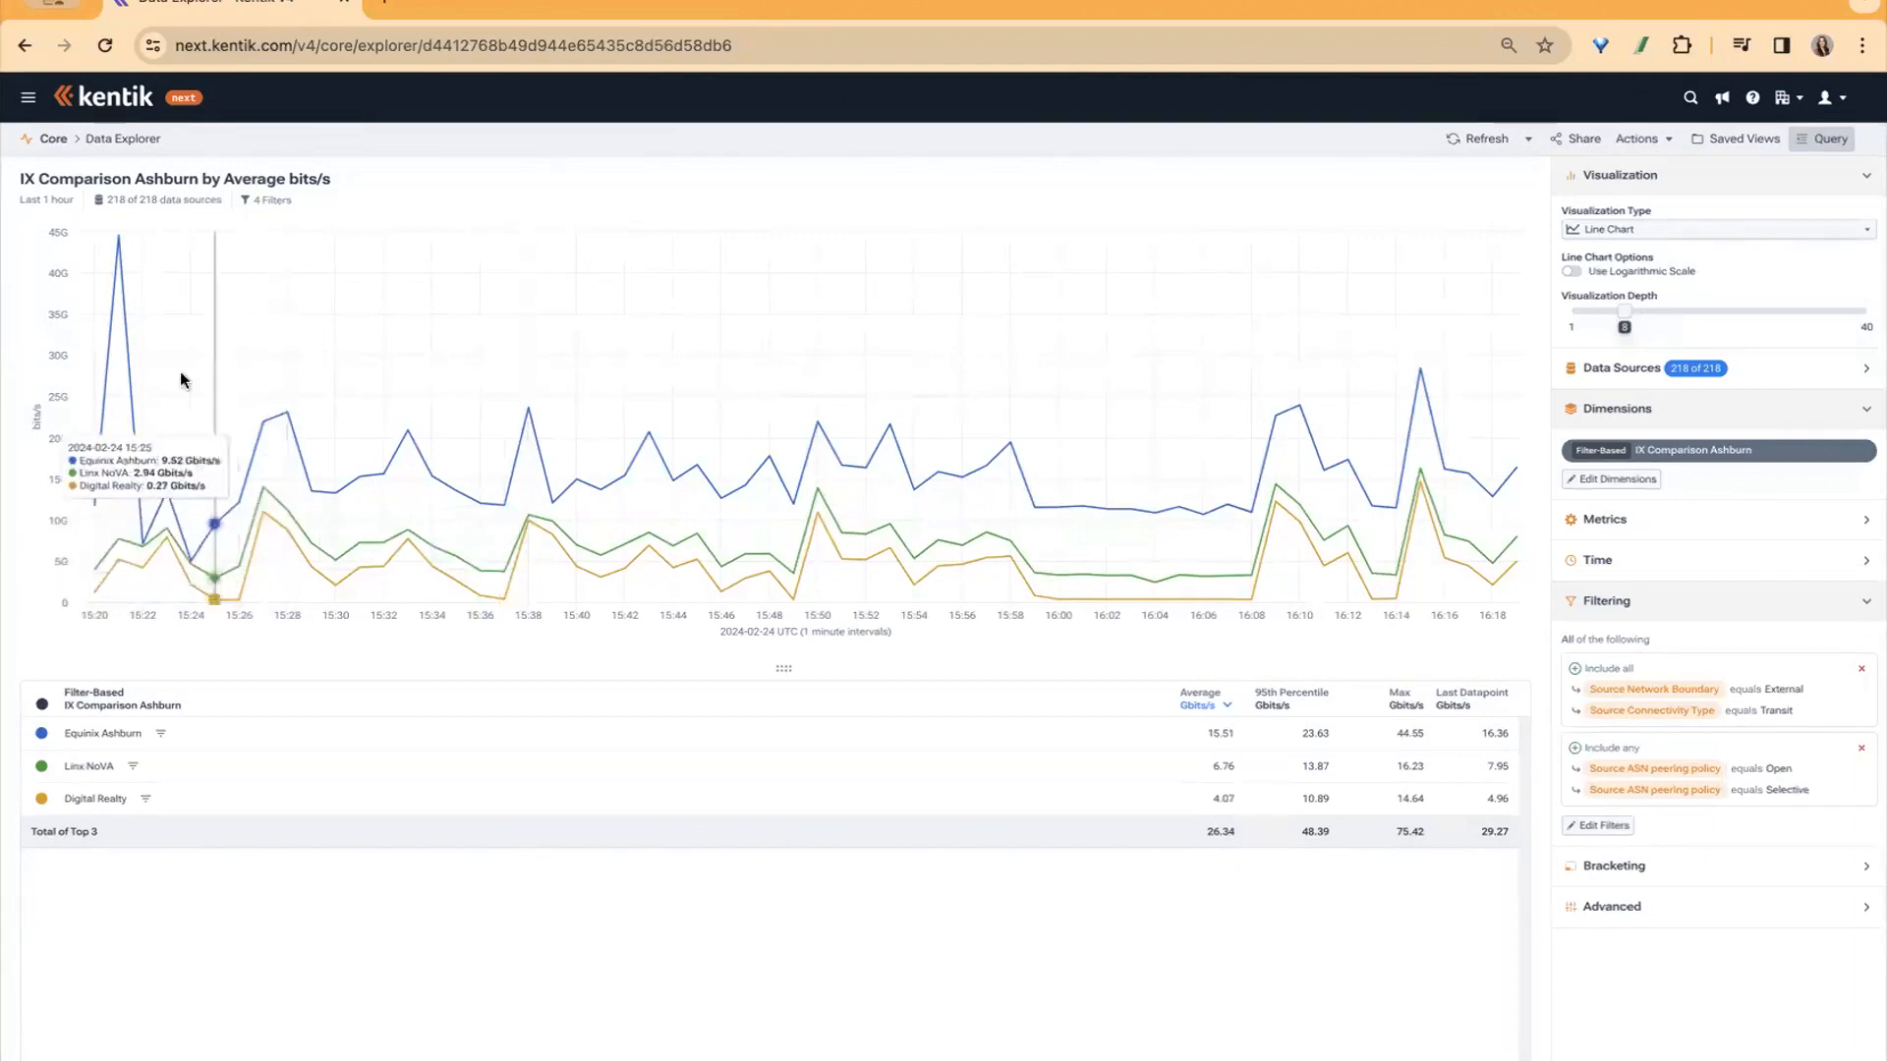
Go to the Library, filter it to private items and open the saved view AMS-IX.
click(30, 98)
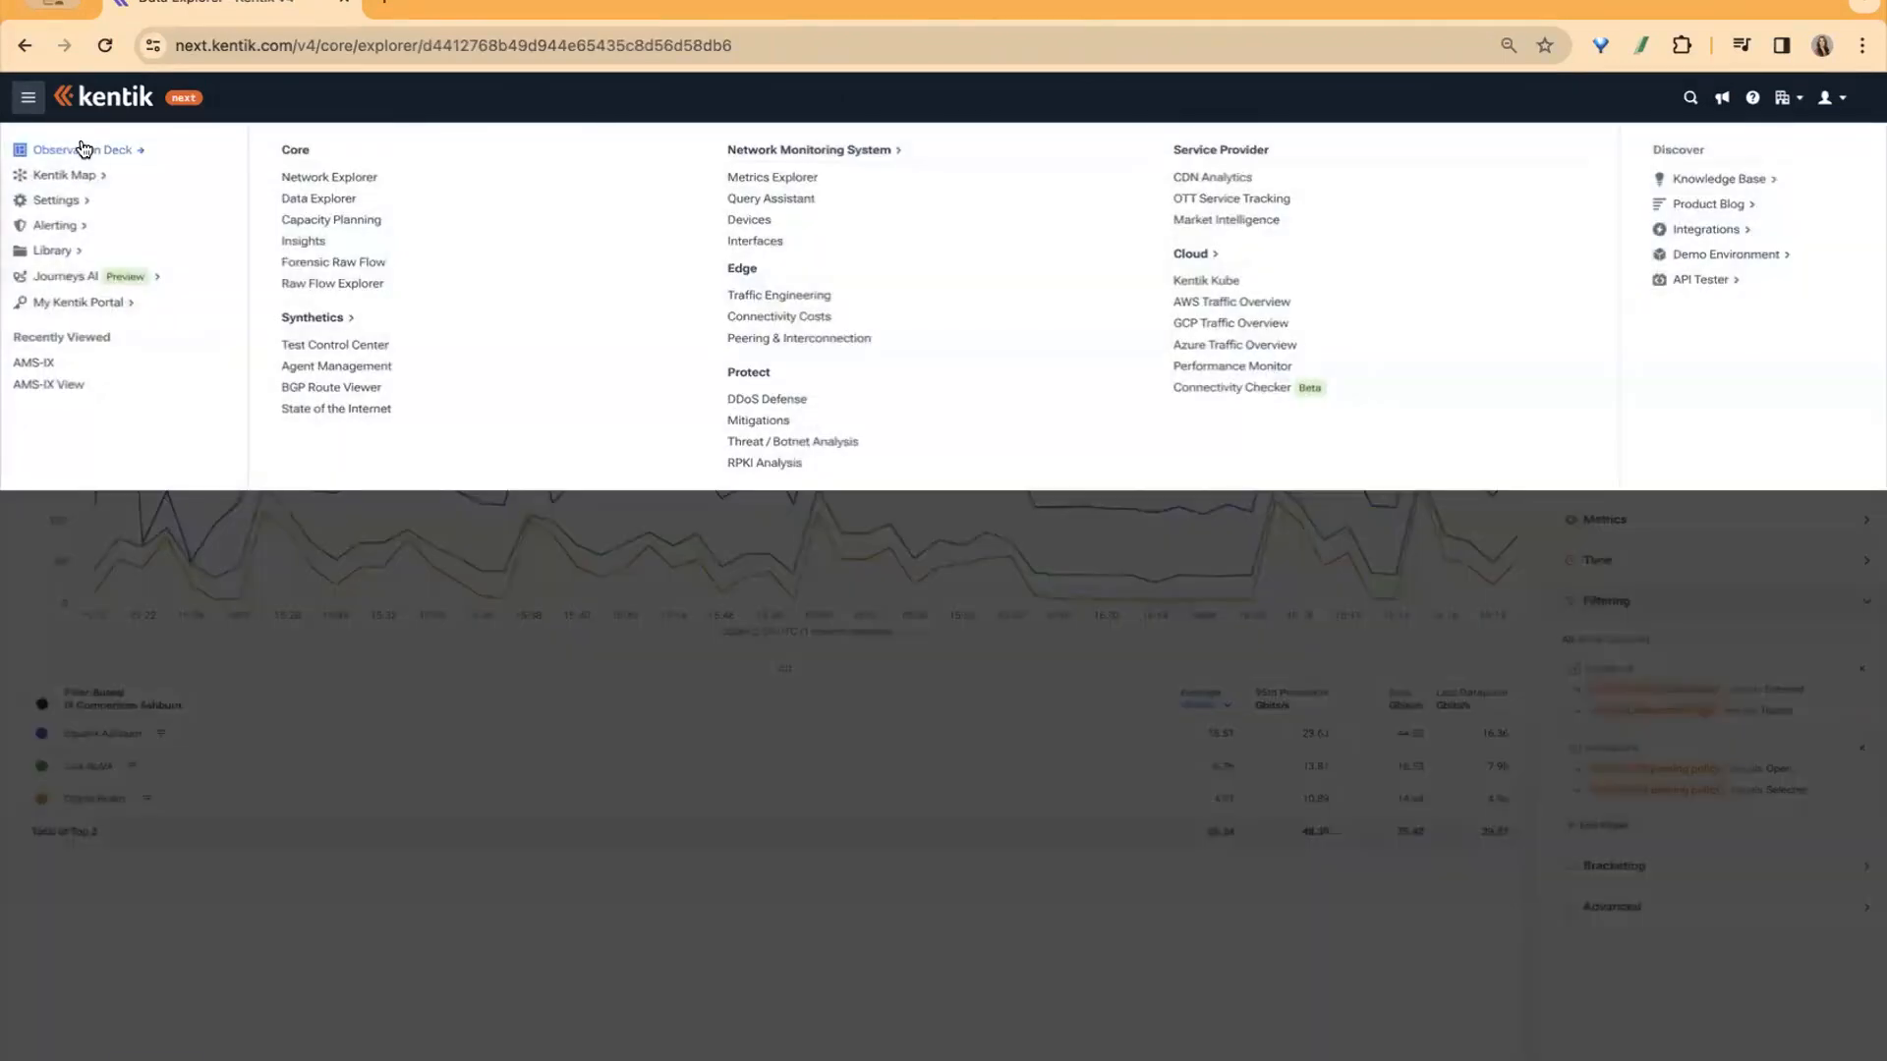
click(65, 255)
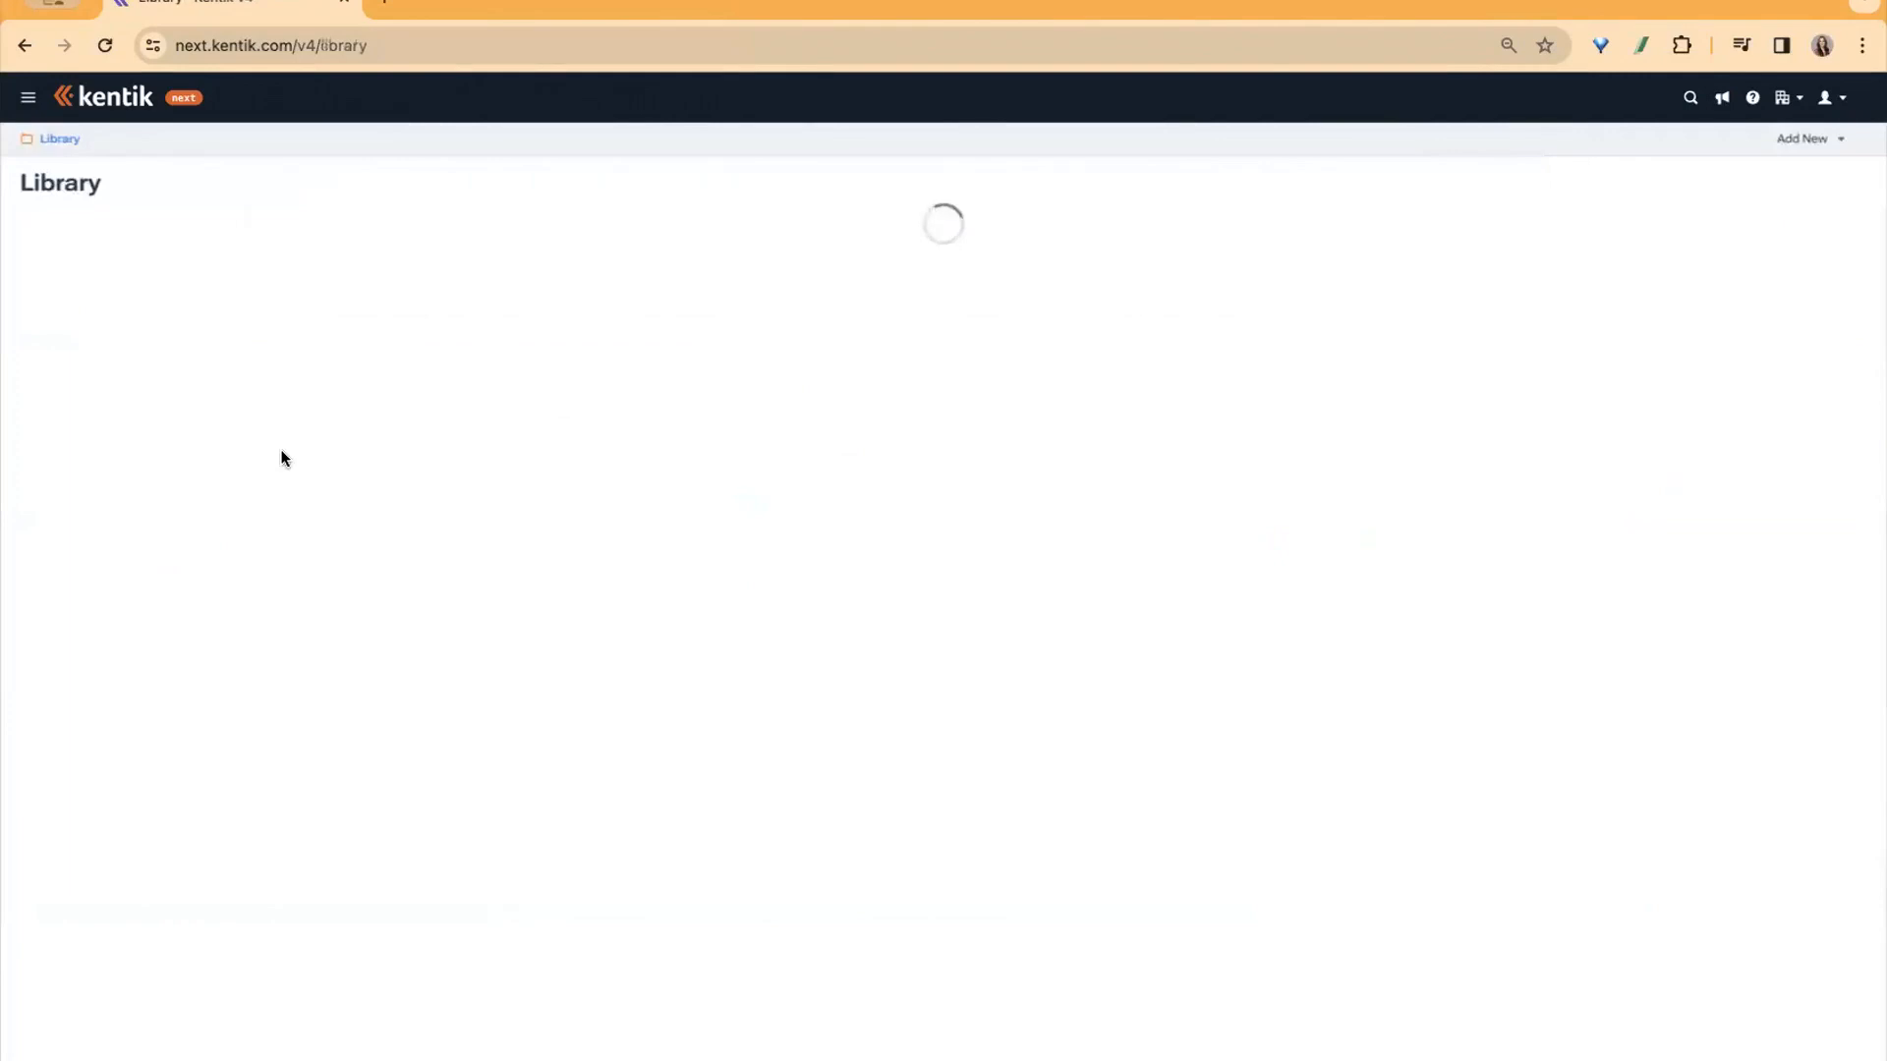
click(86, 614)
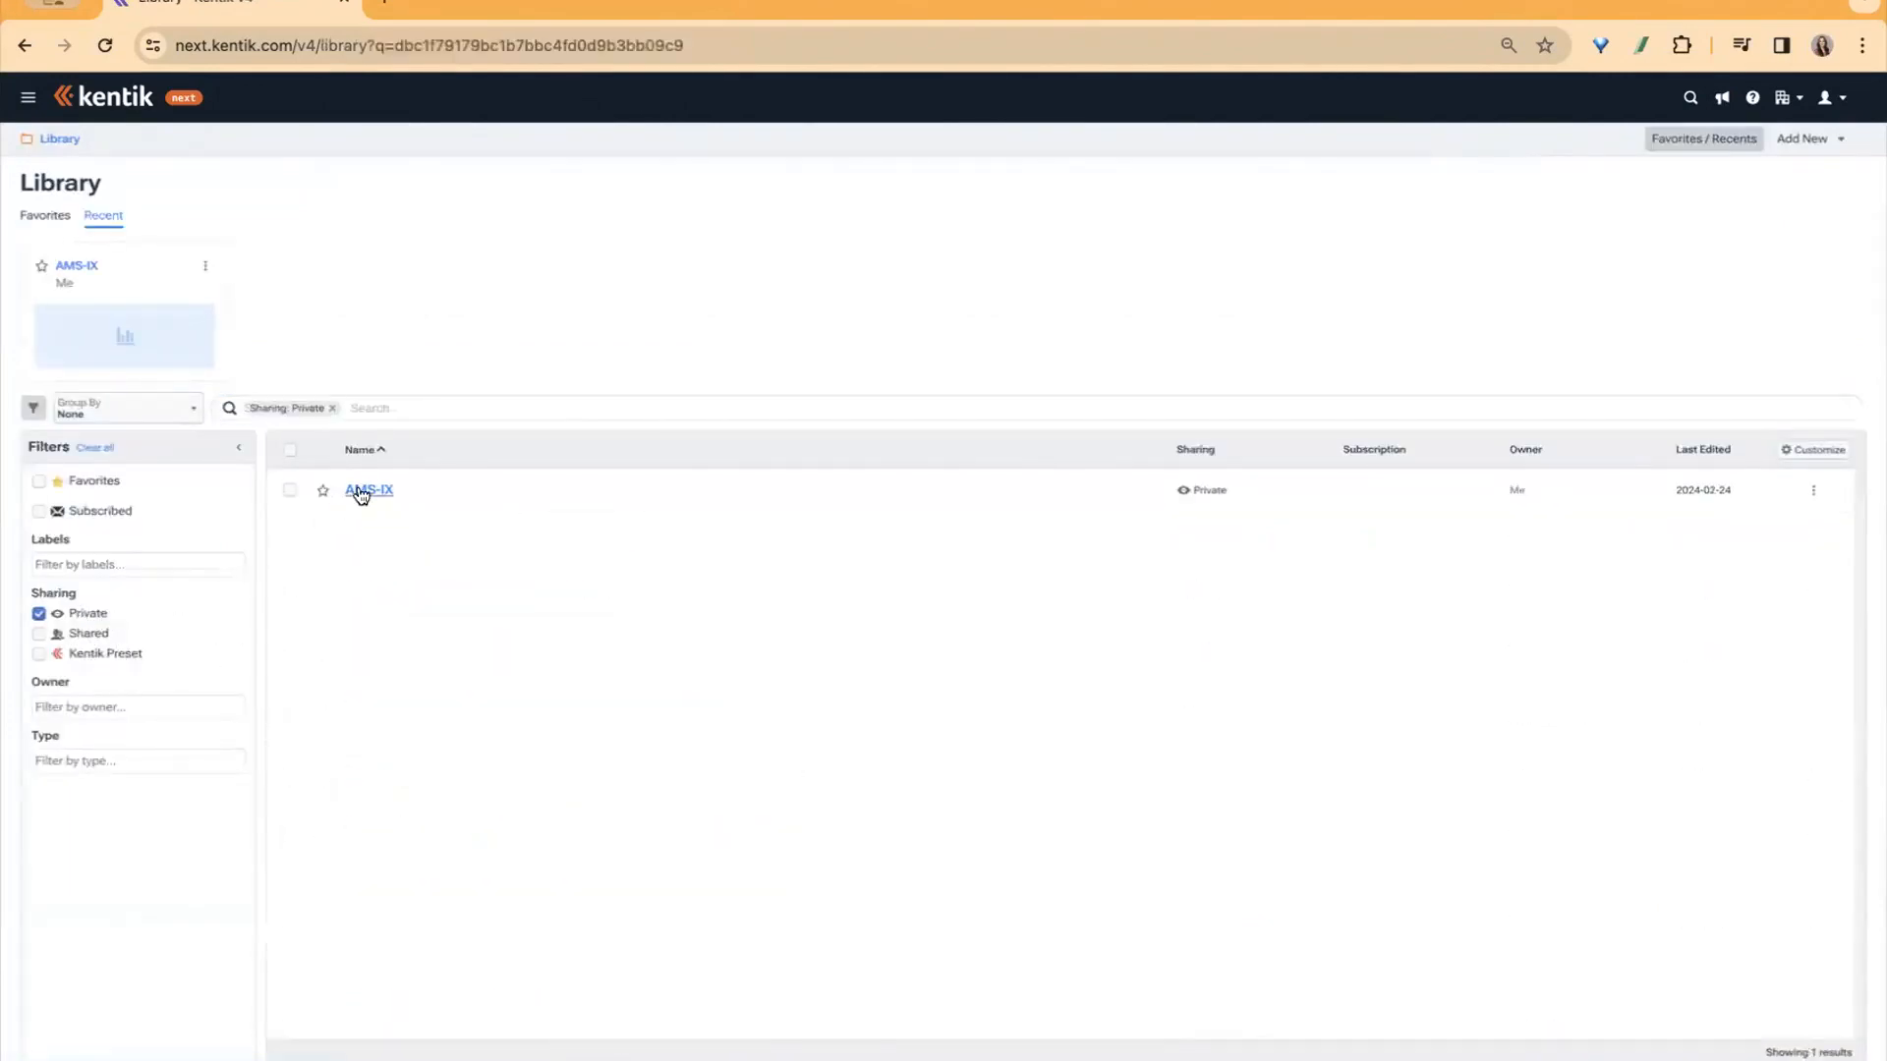
click(366, 490)
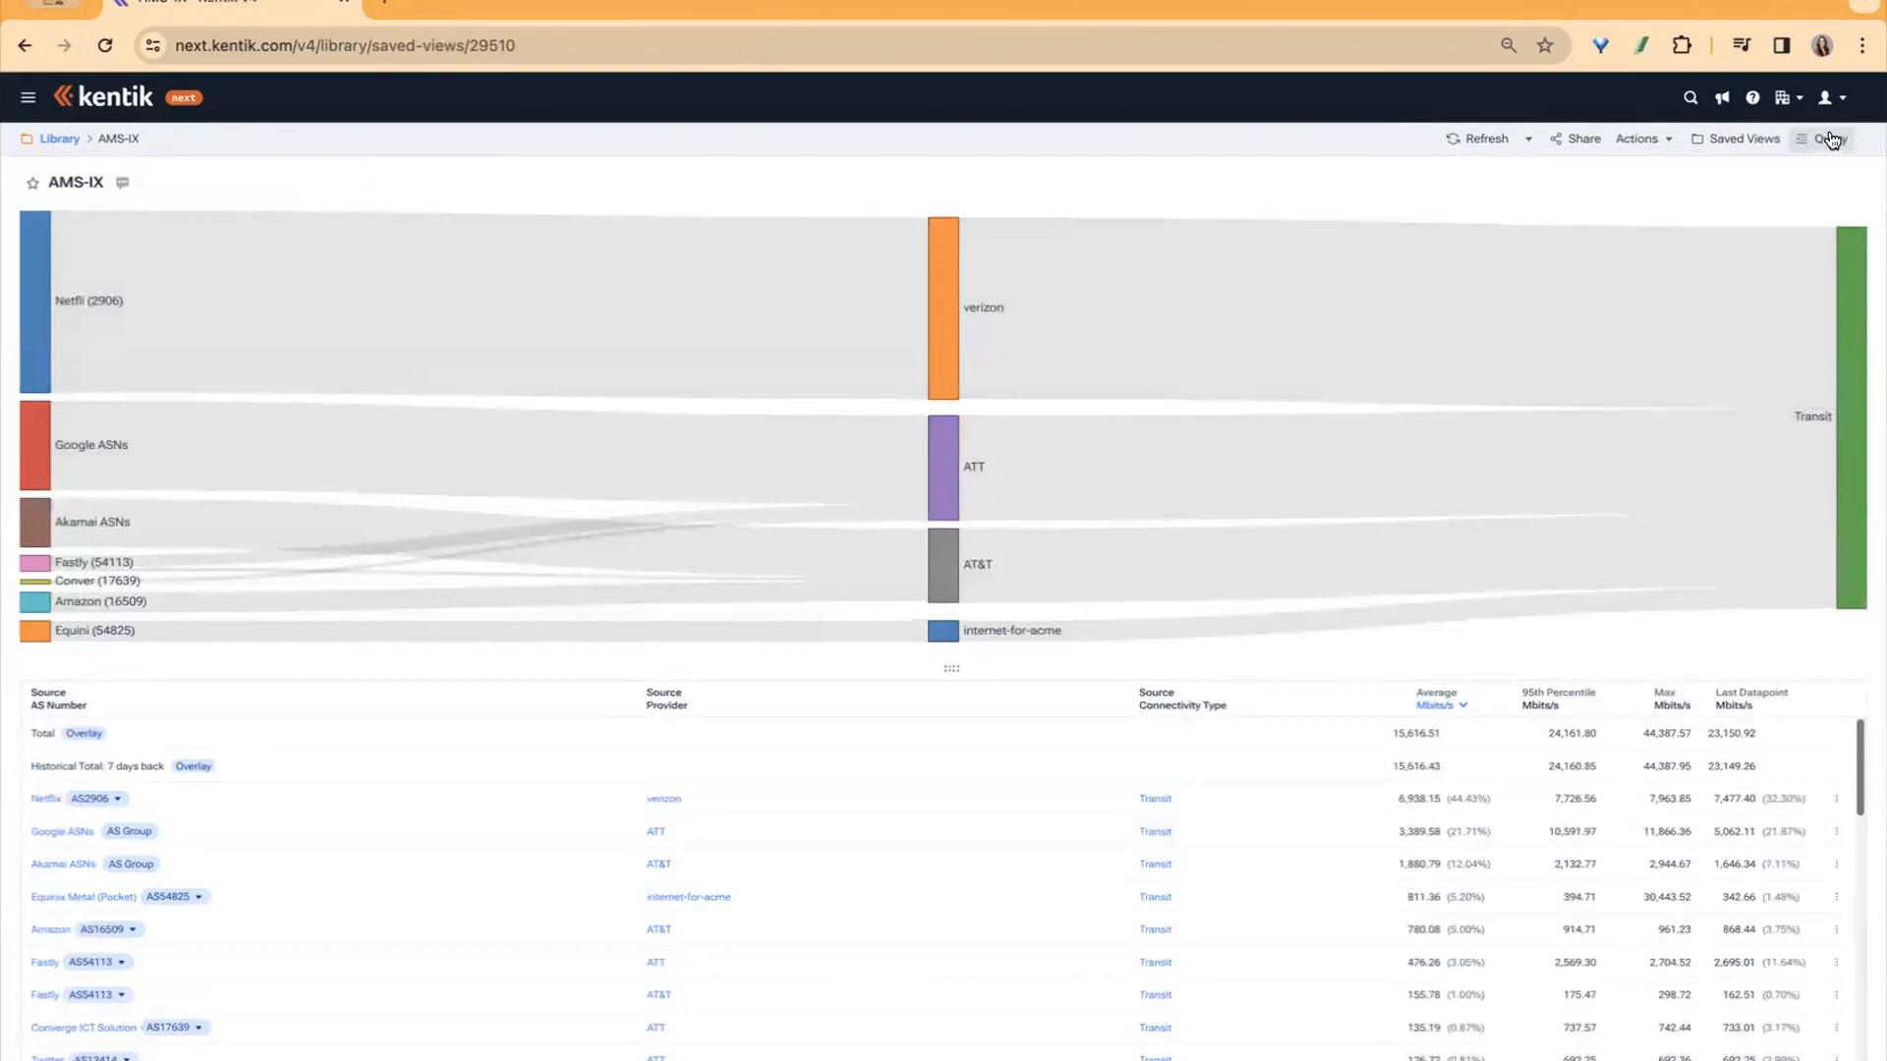
In the view's query filters, change the Source ASN is member of IX condition to Equinix Ashburn and apply it.
click(1826, 139)
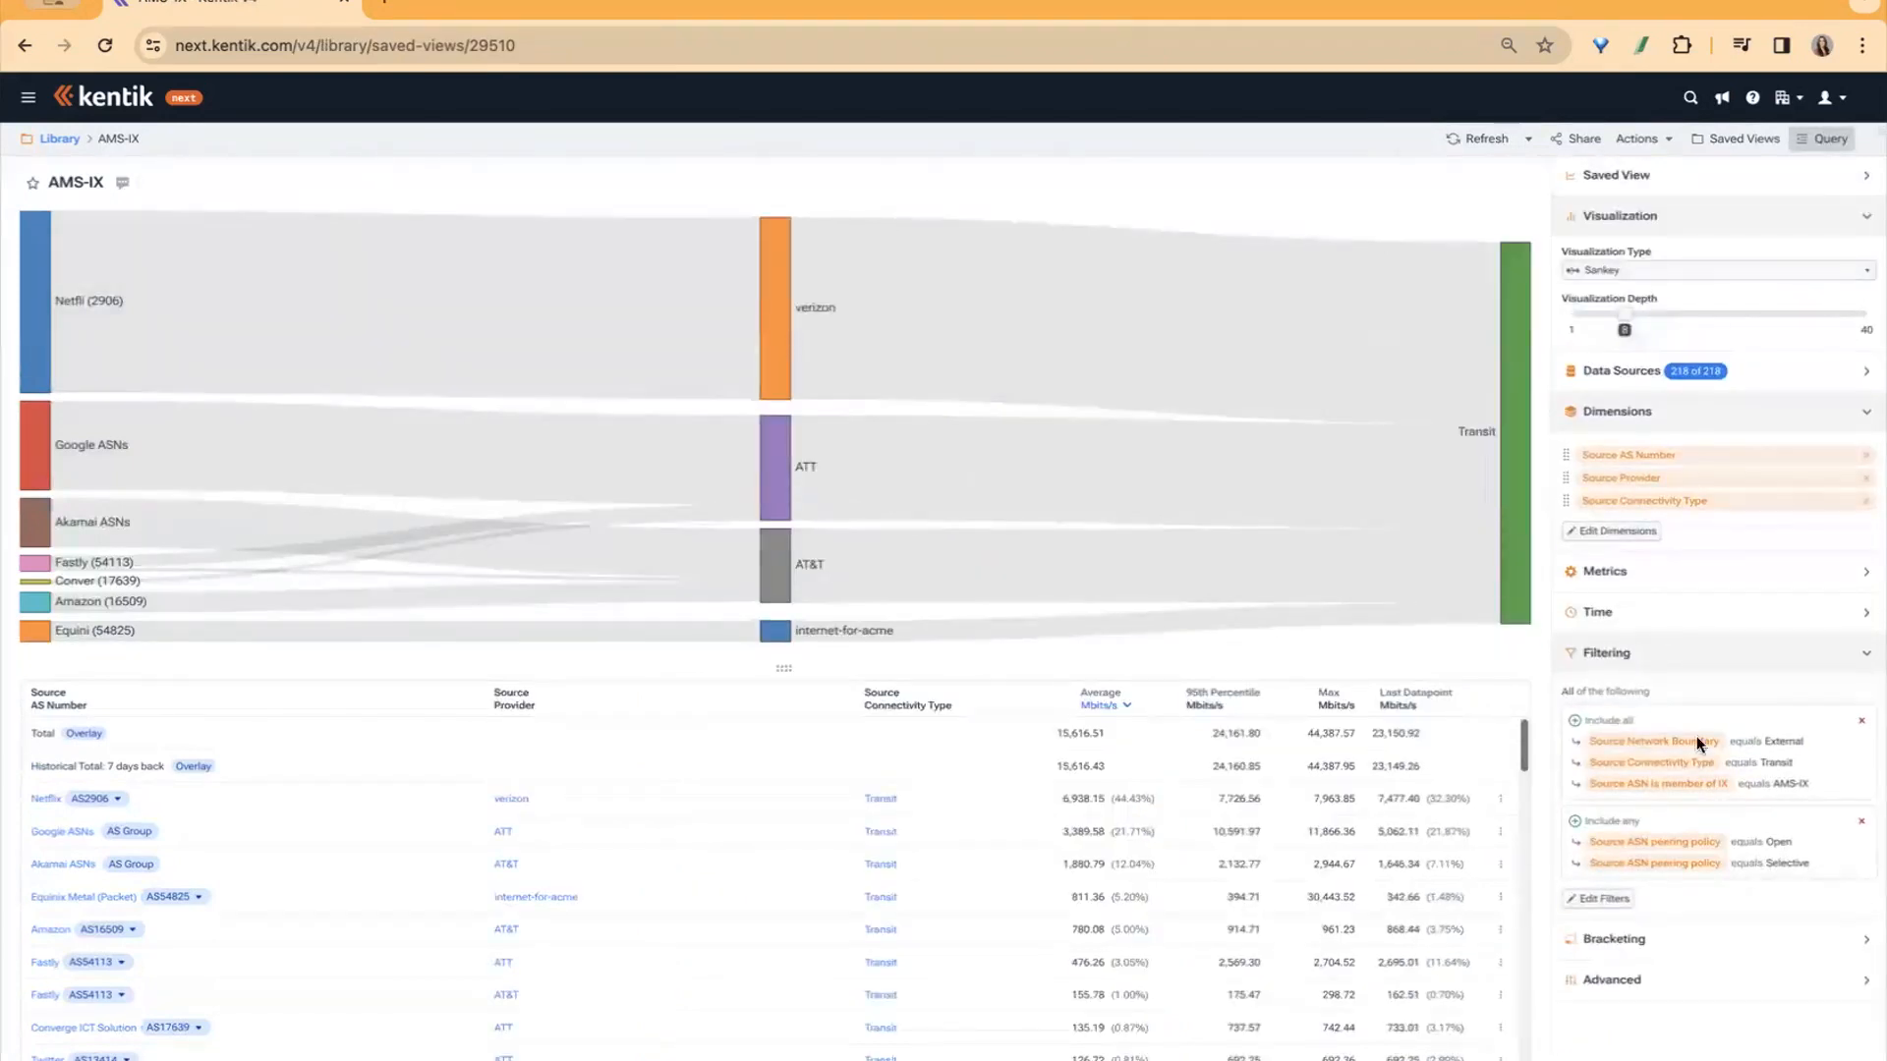
click(1602, 898)
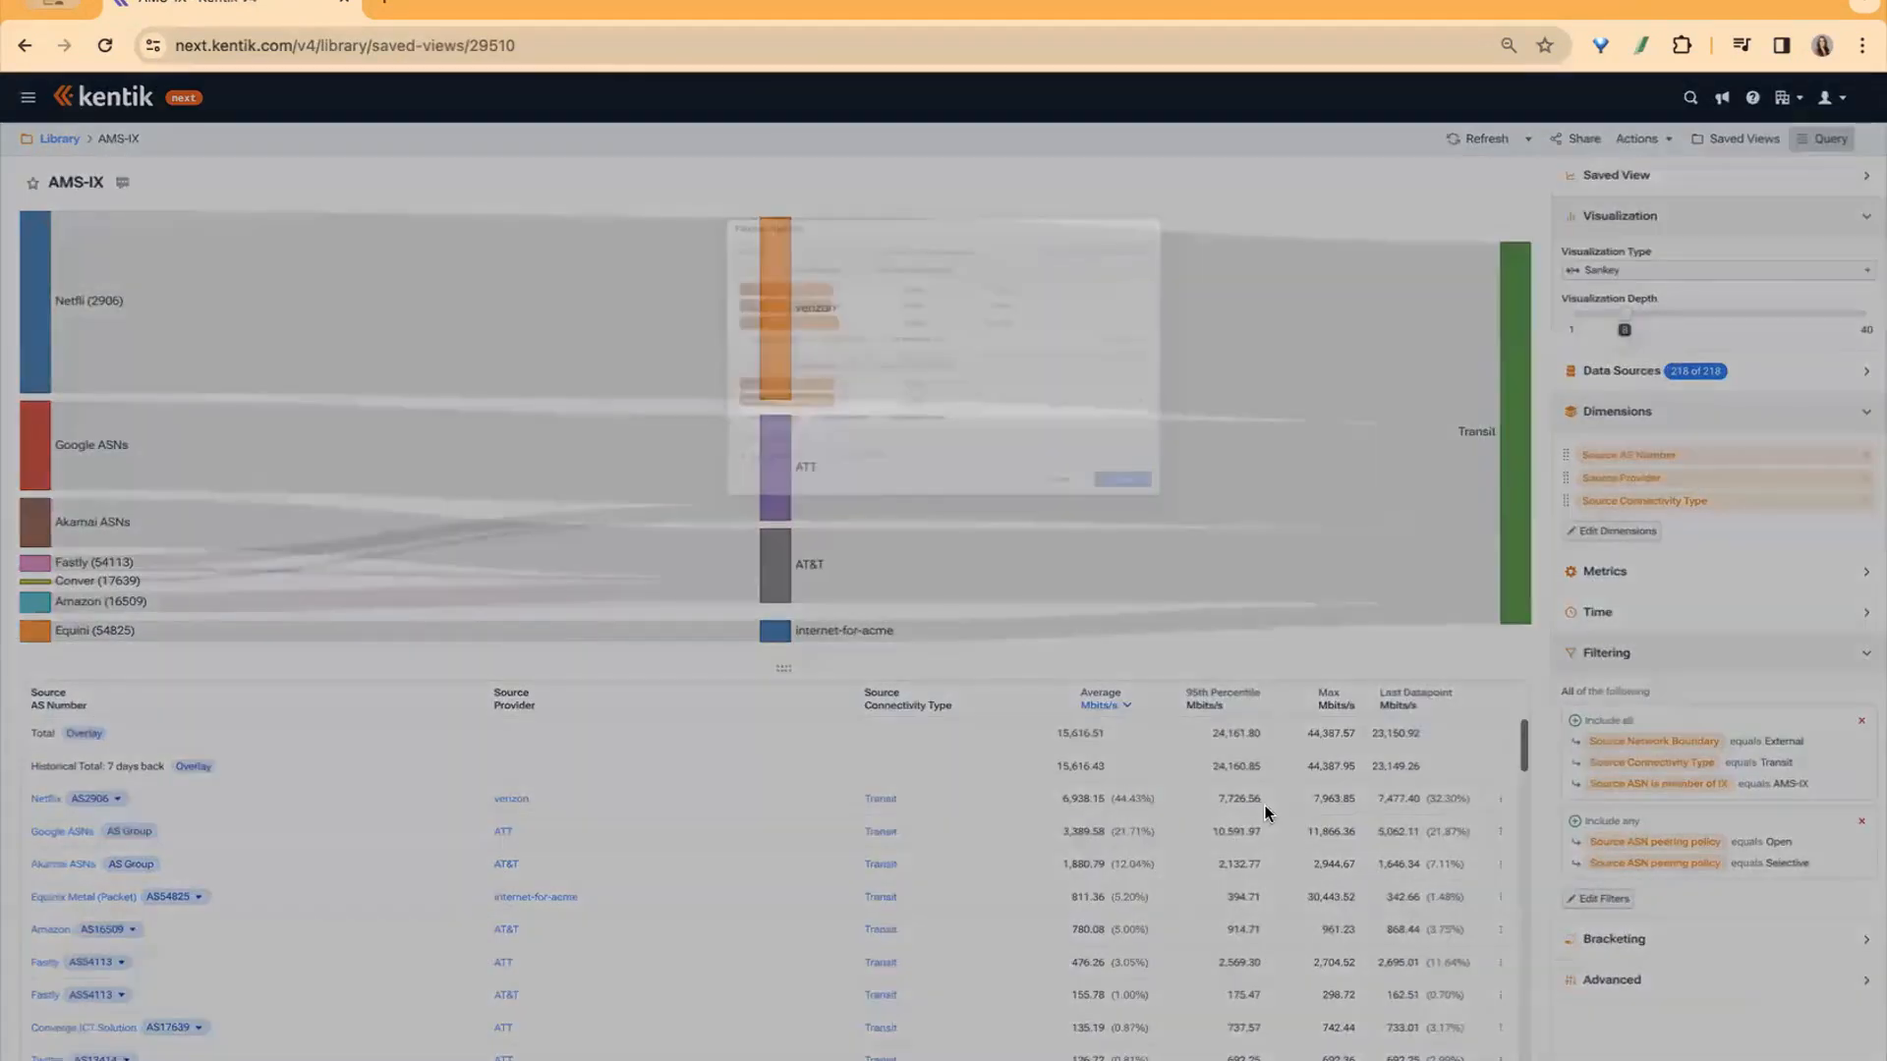
click(1054, 313)
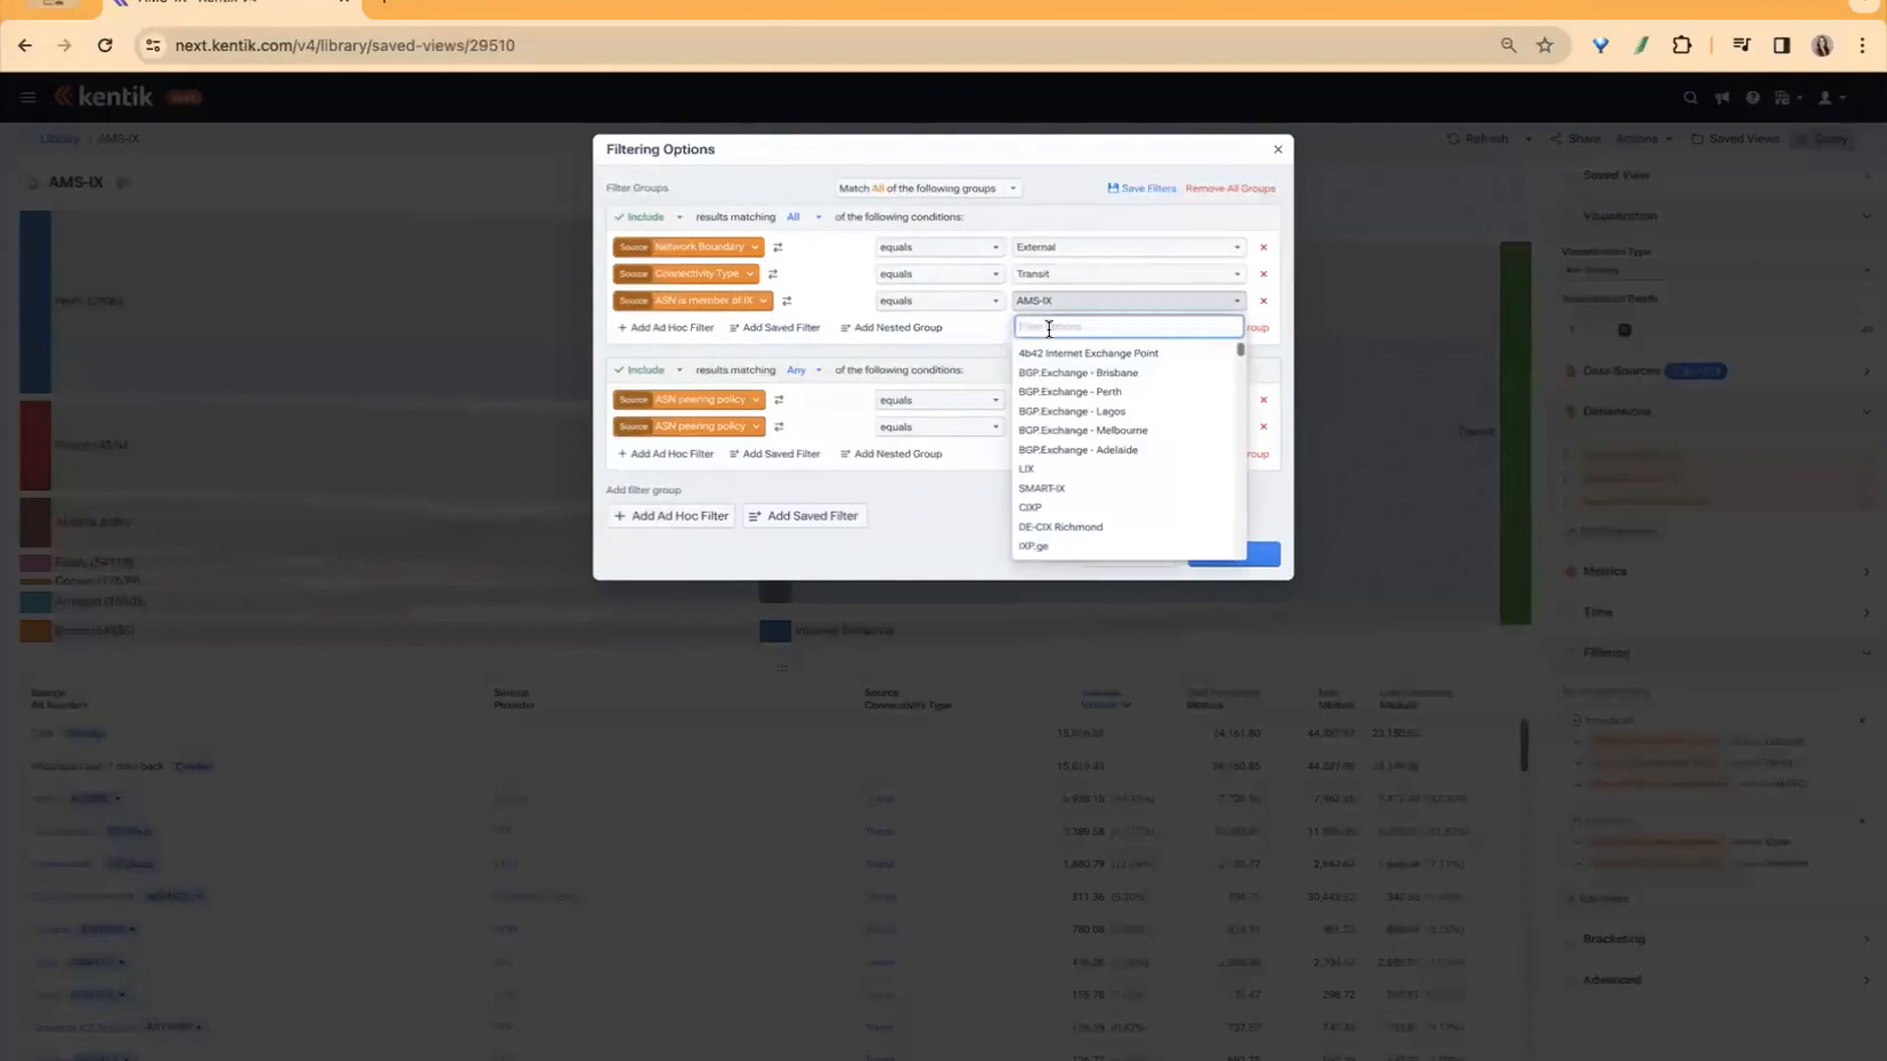
text(equinix as)
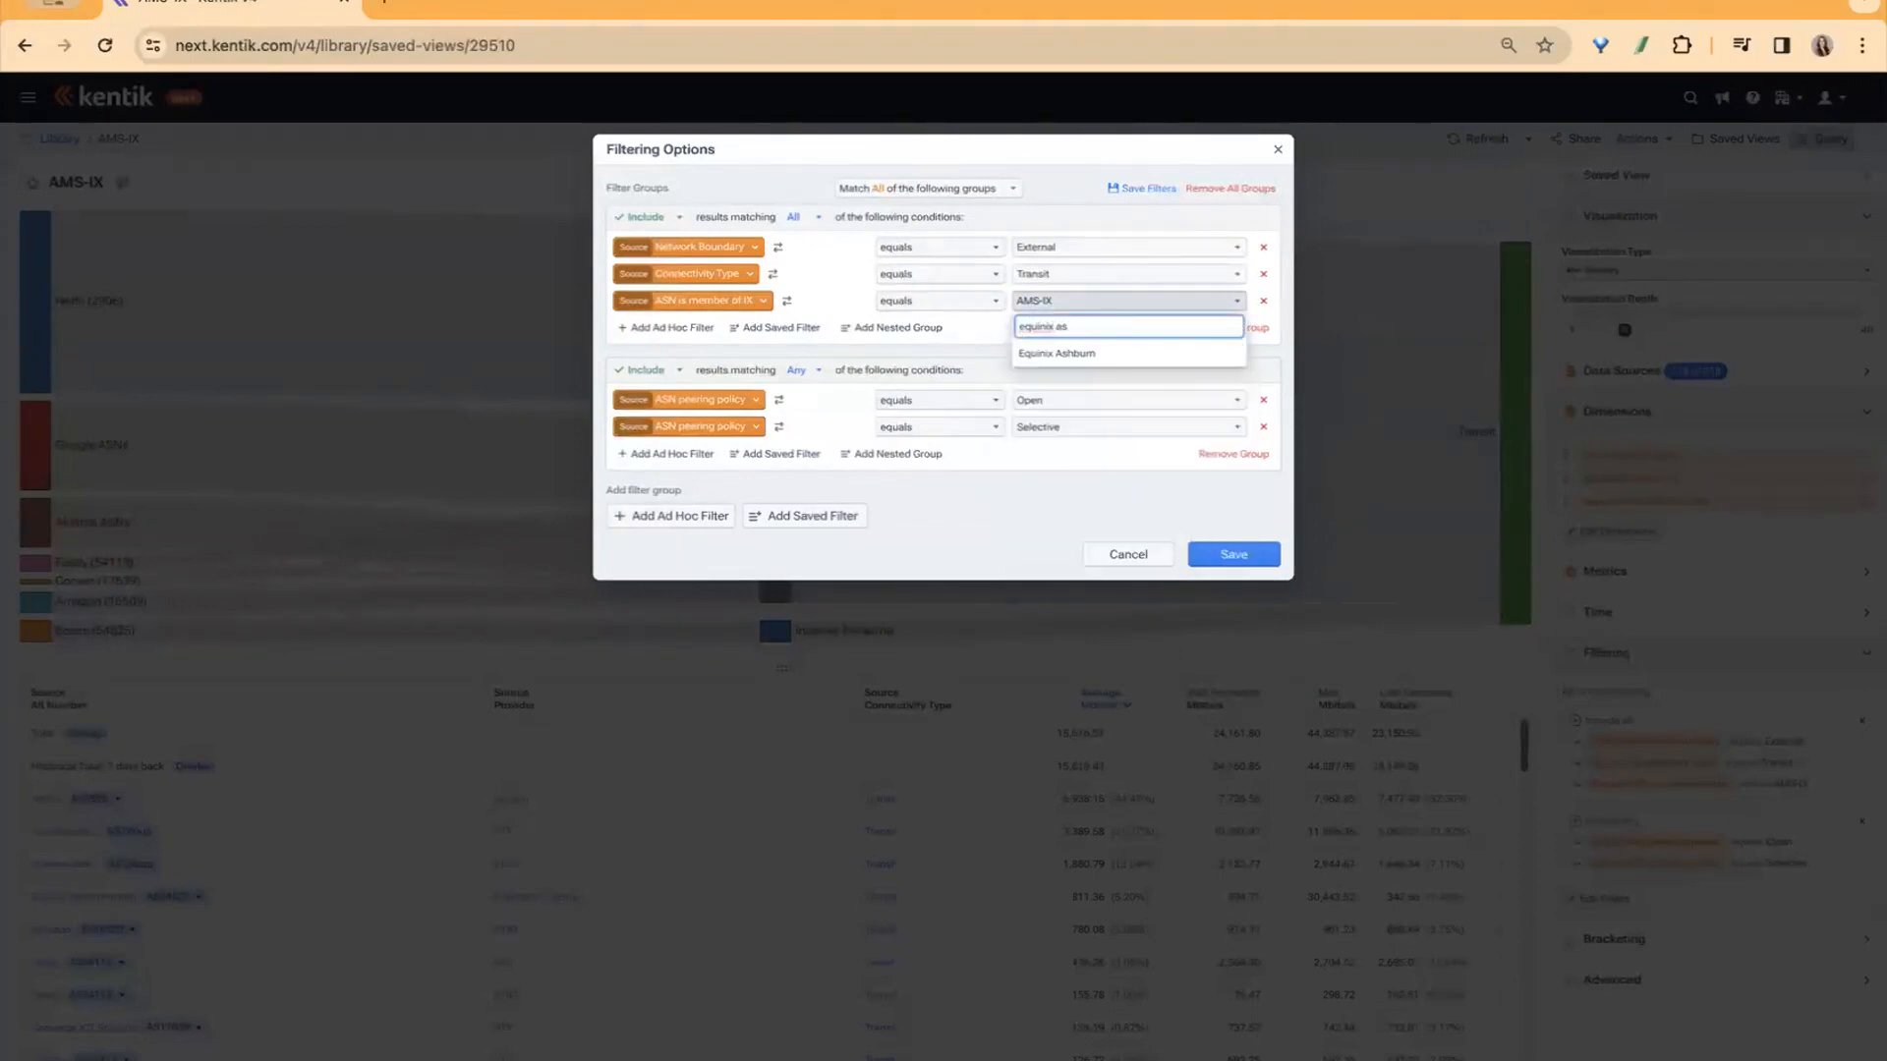
click(1054, 351)
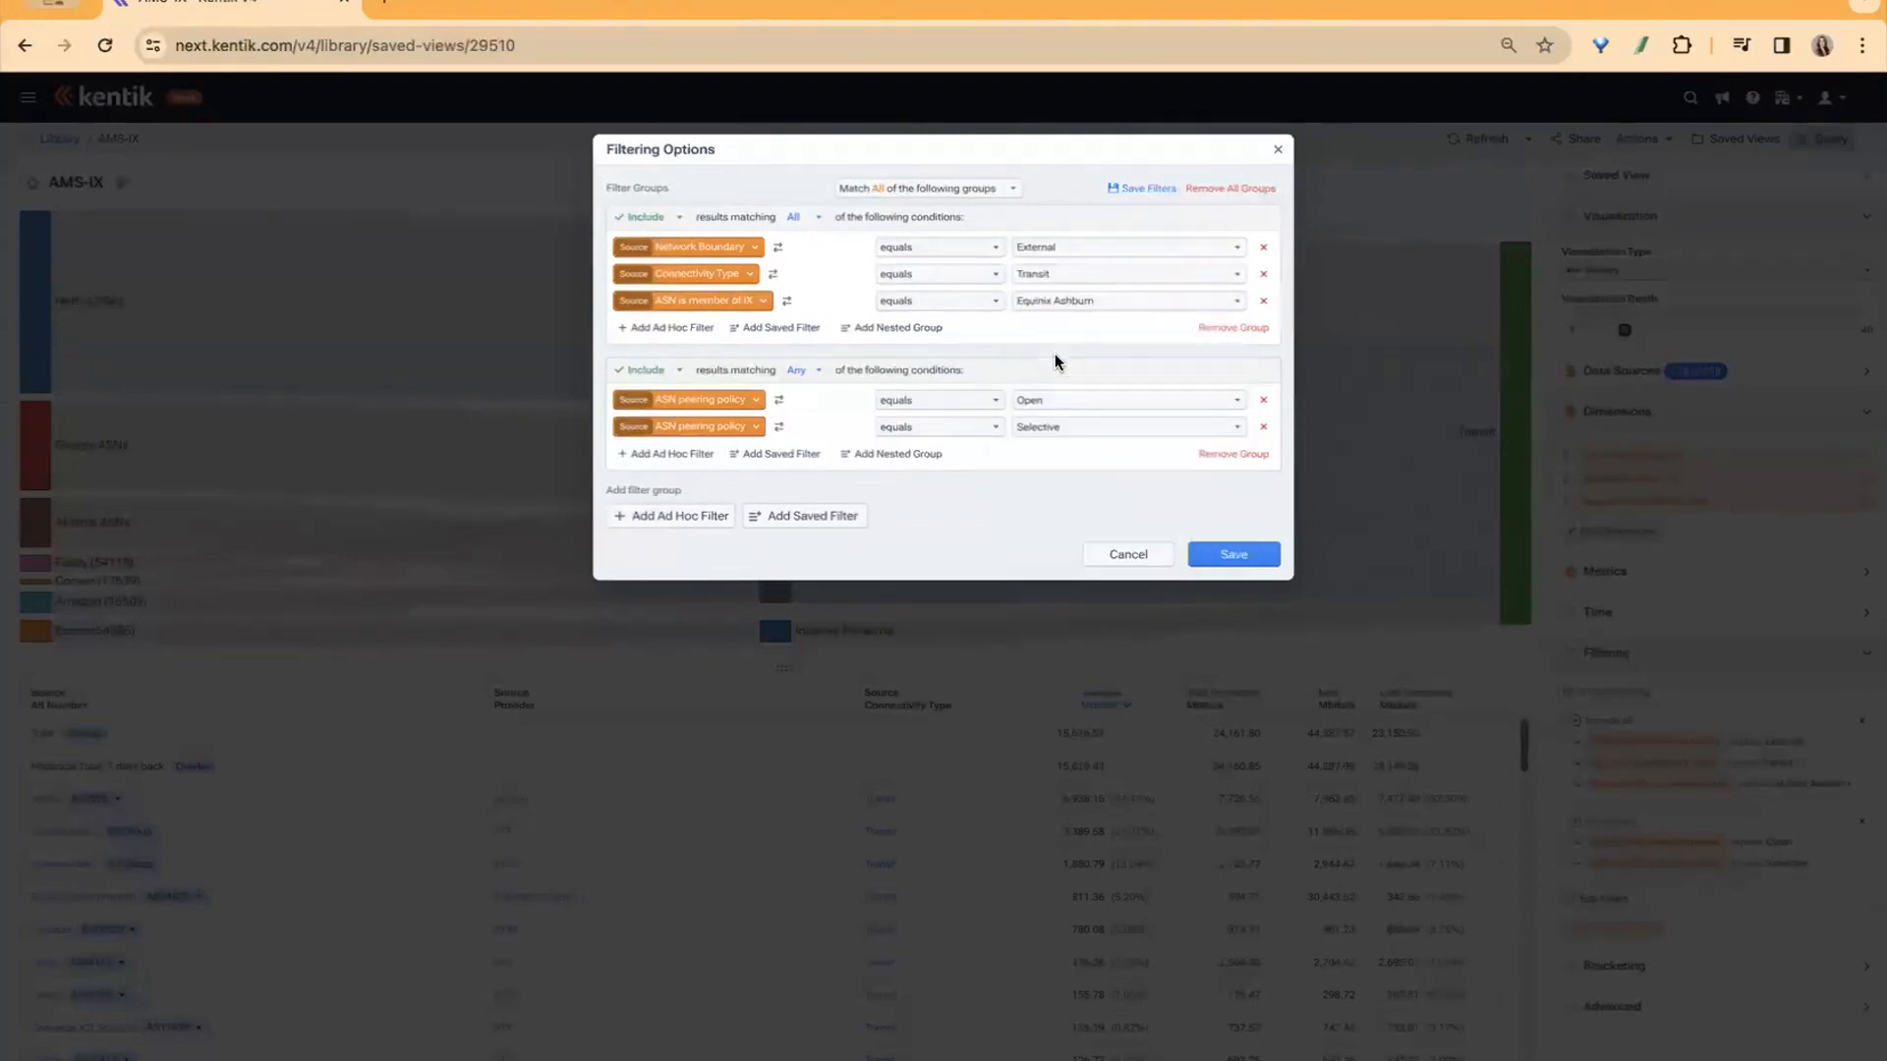
click(1218, 558)
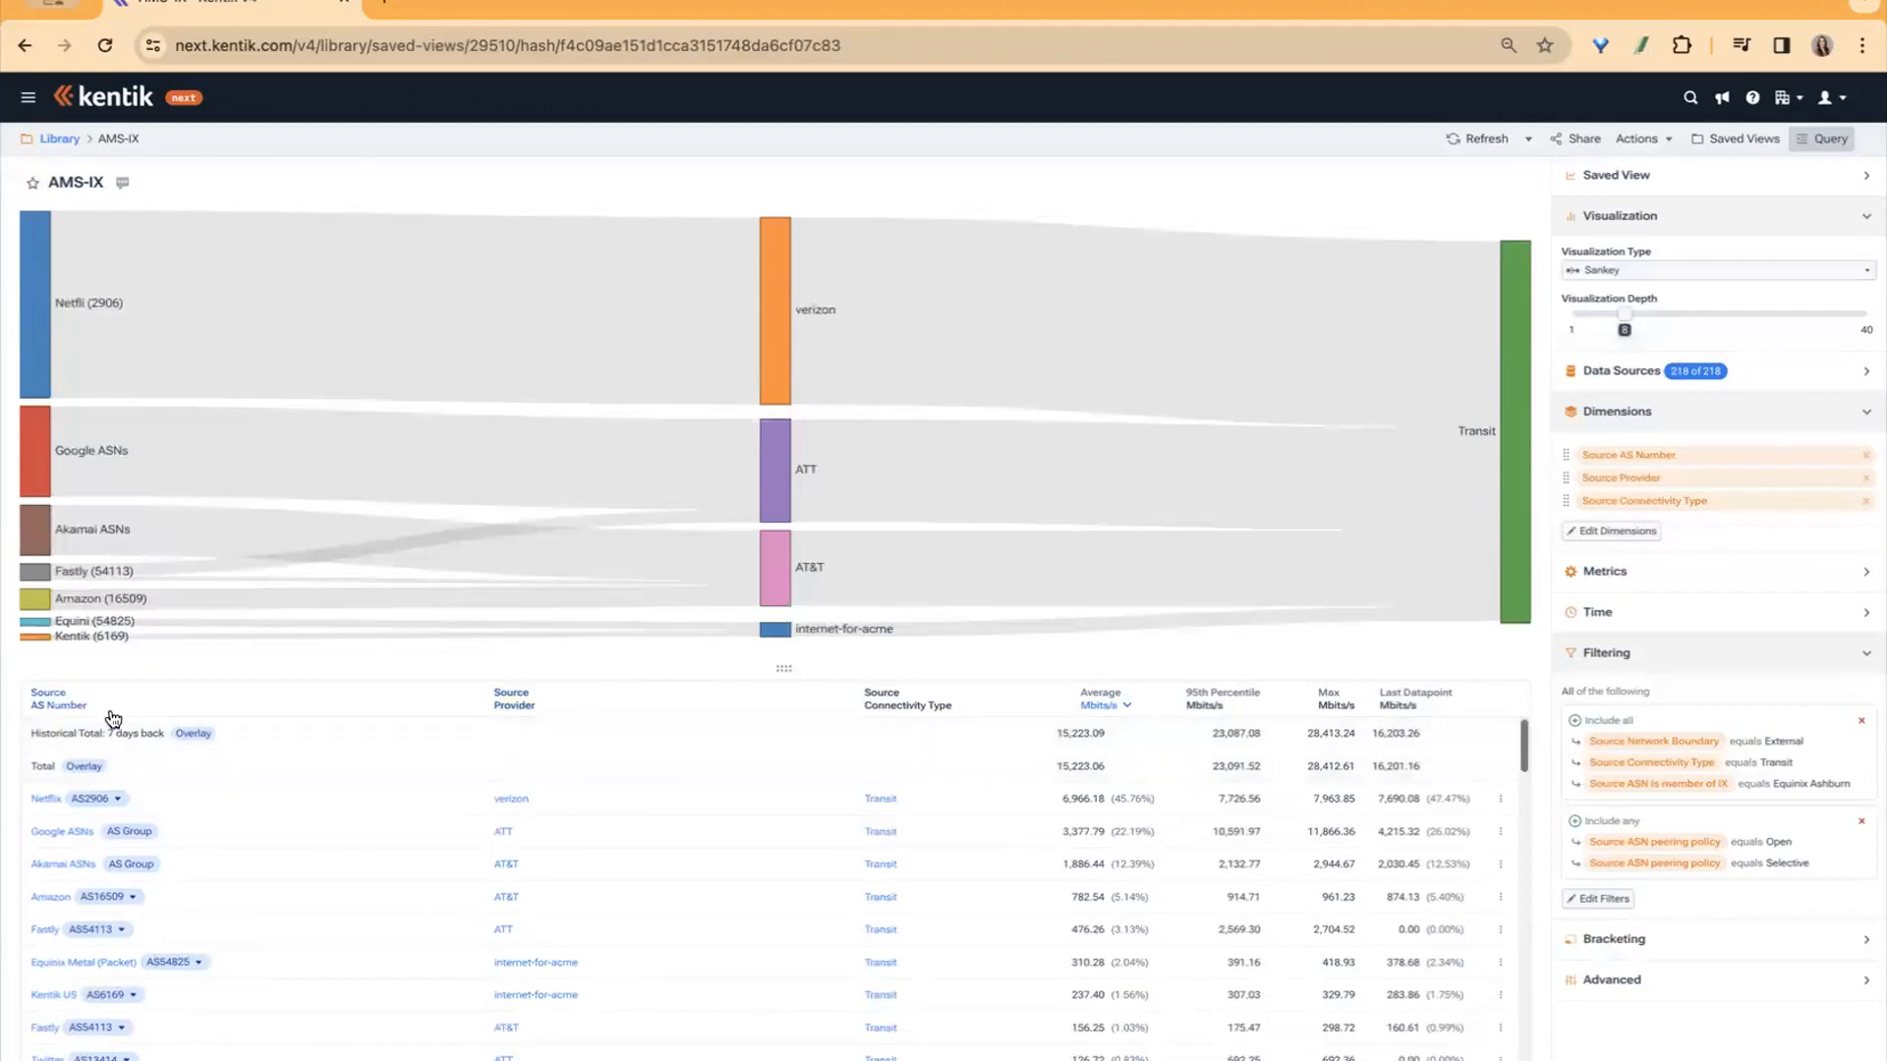
Look at the member networks of the Google ASNs group in the results table, then close the list.
click(131, 832)
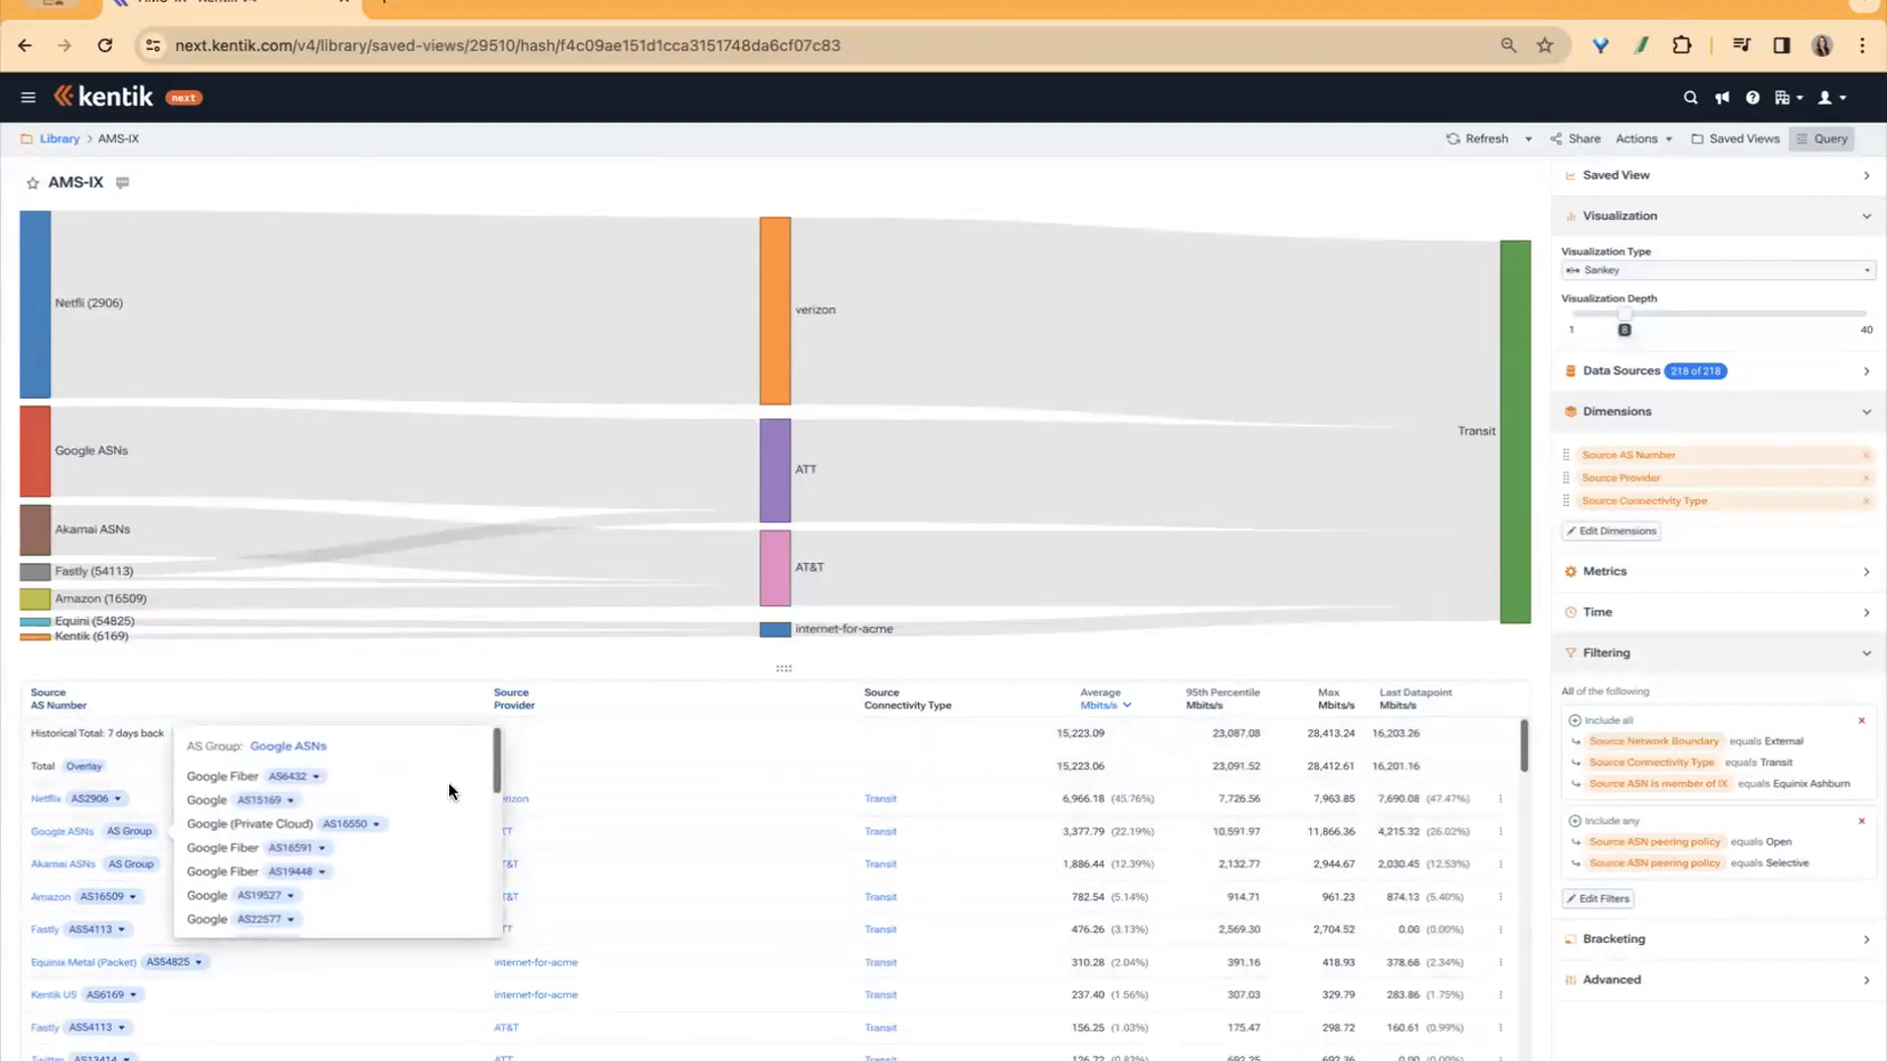
click(579, 721)
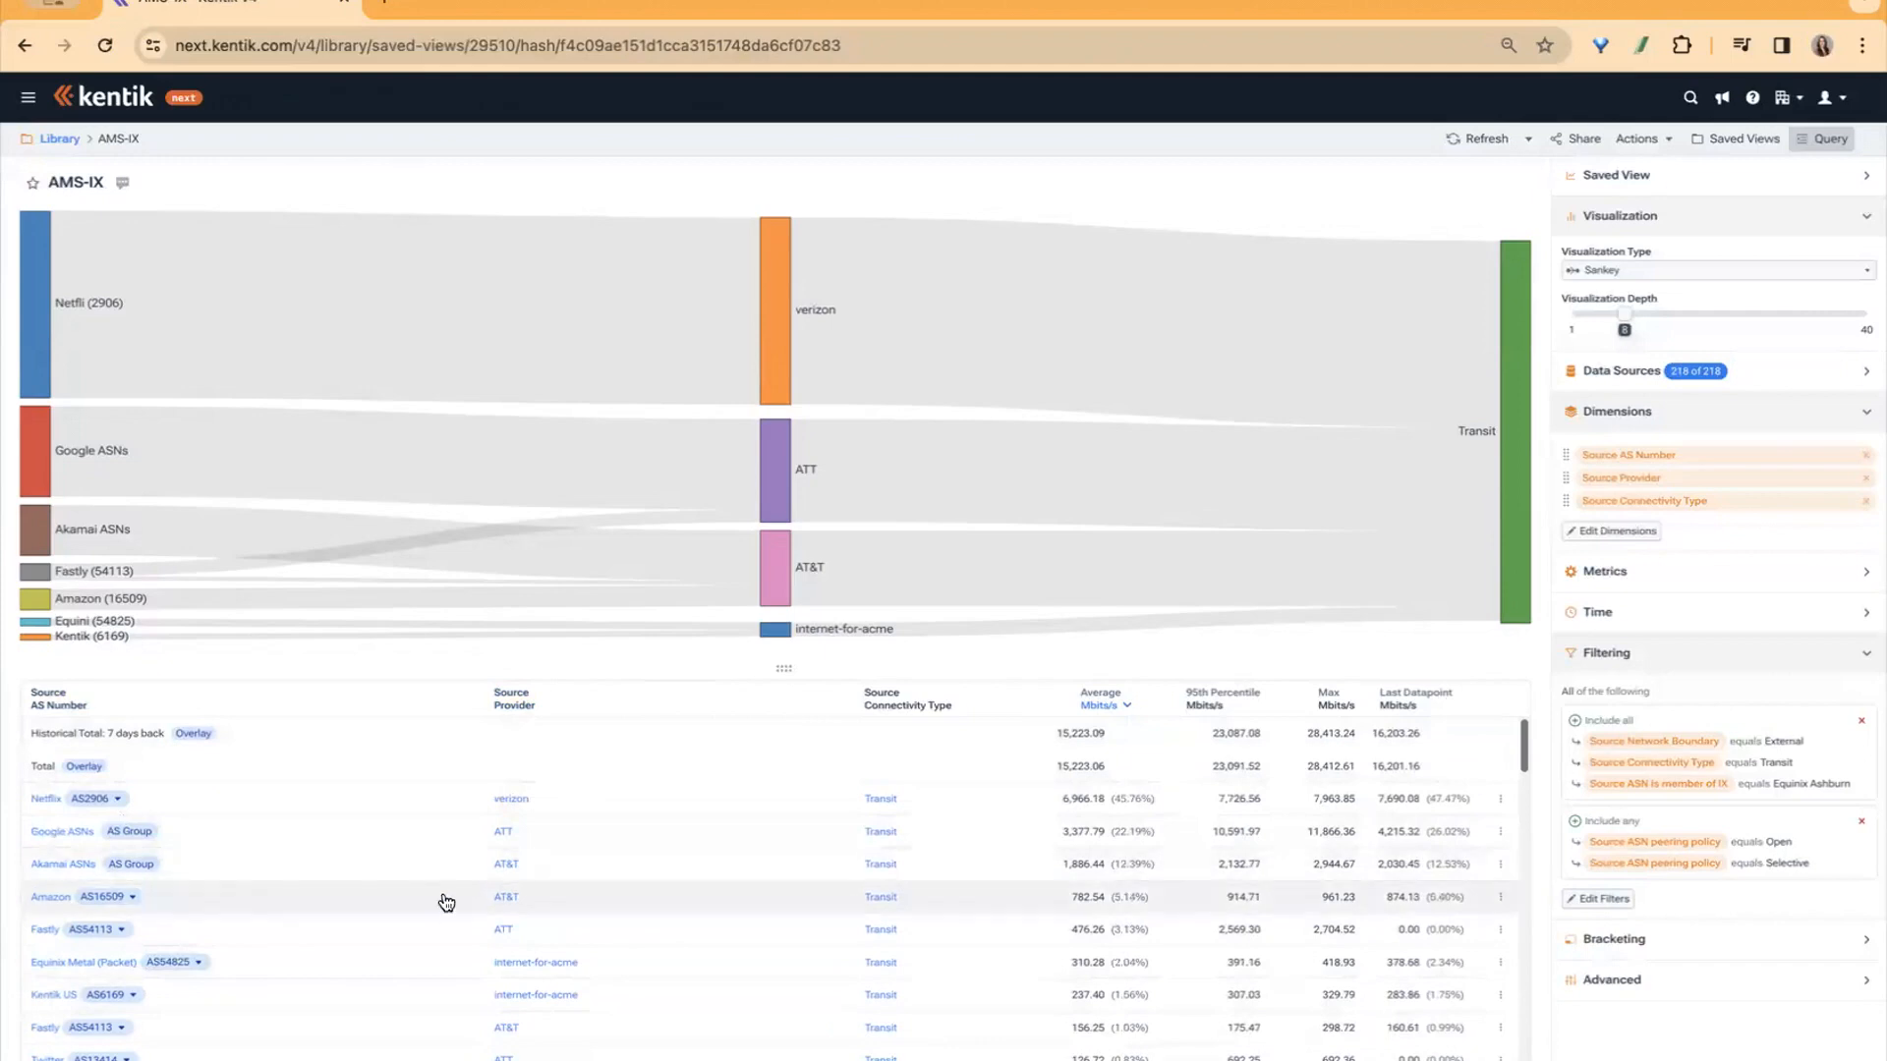